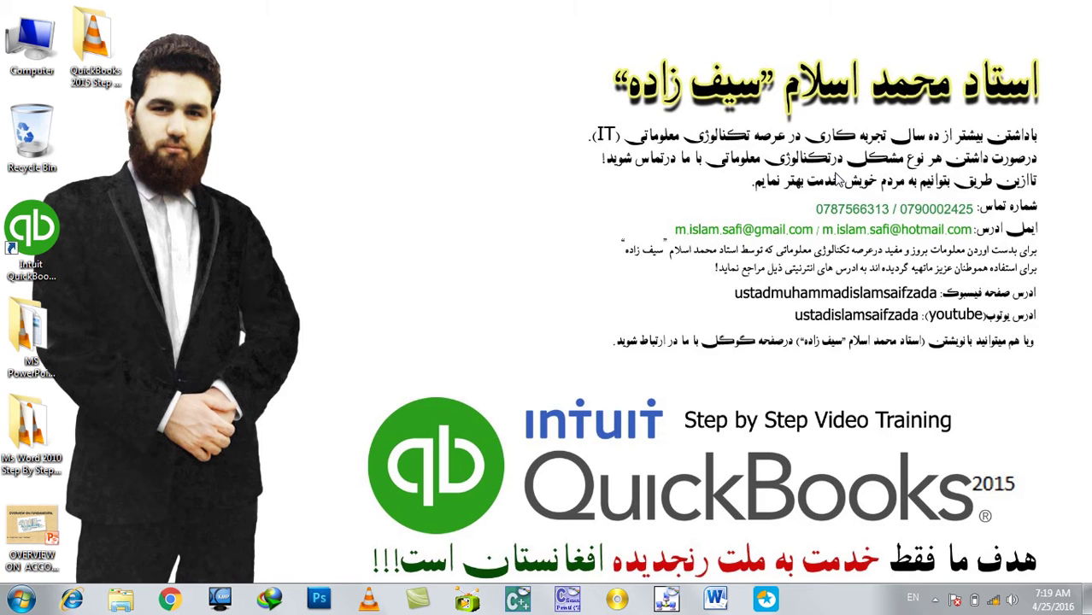
Step: Refresh the desktop, launch PowerPoint with 'powerpnt' from Run, and show the recent presentations list
{"action": "right_click", "coordinate": [493, 148]}
{"action": "left_click", "coordinate": [509, 184]}
{"action": "key", "text": "super+r"}
{"action": "type", "text": "powerpnt"}
{"action": "key", "text": "Return"}
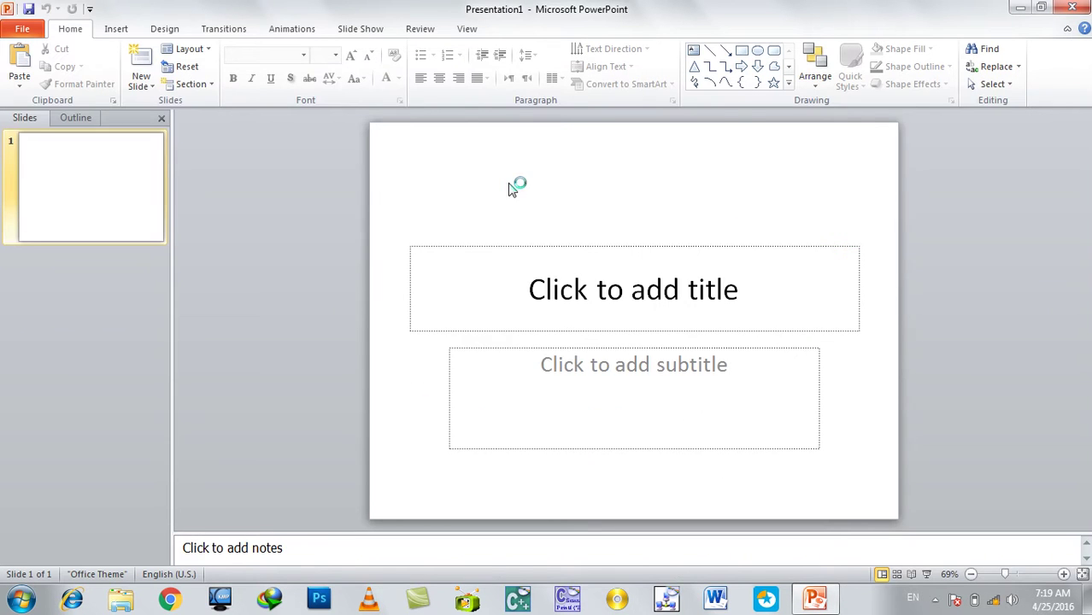
{"action": "left_click", "coordinate": [369, 29]}
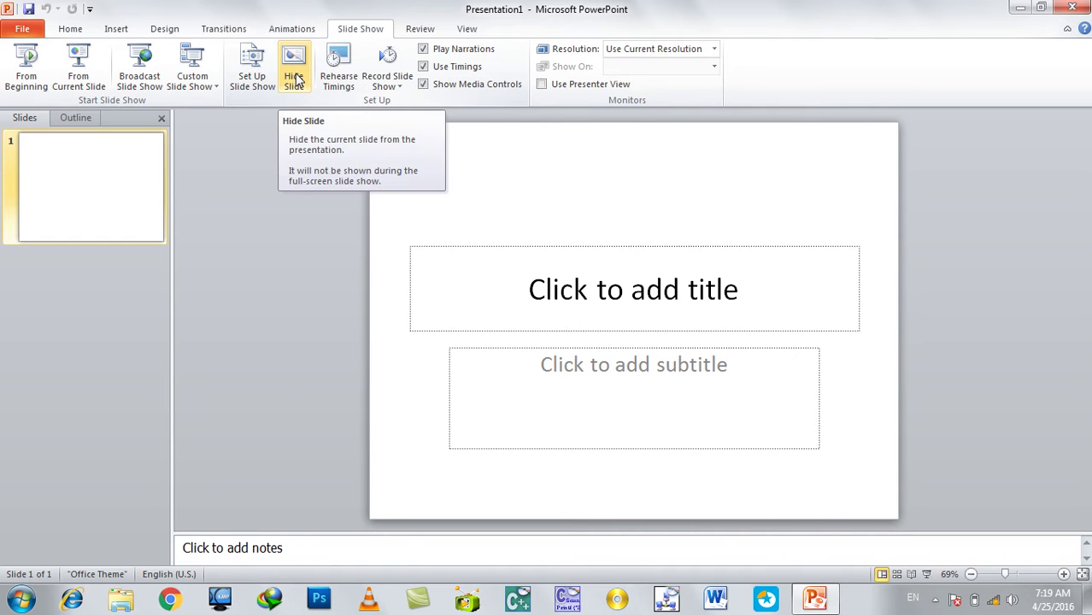
{"action": "left_click", "coordinate": [22, 28]}
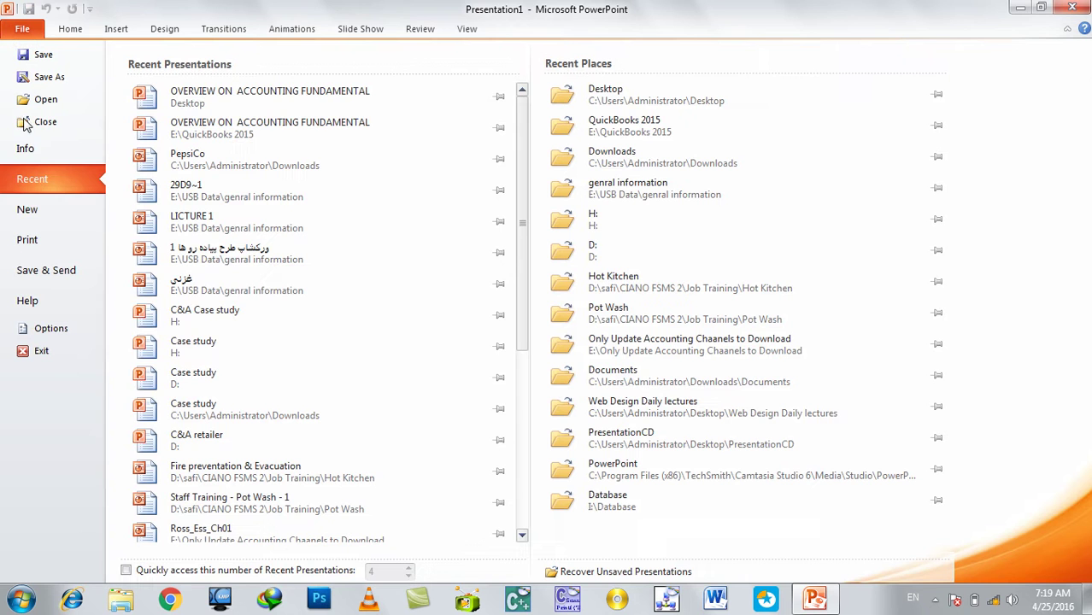
Step: Open the PepsiCo presentation and select slide 6, Global
{"action": "left_click", "coordinate": [198, 169]}
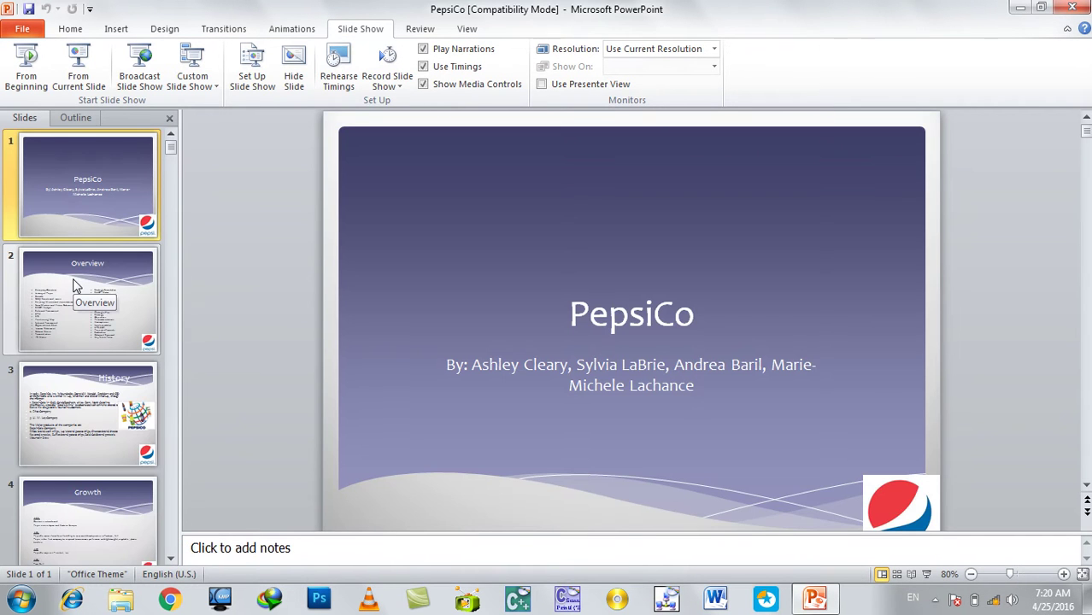
{"action": "left_click", "coordinate": [73, 284]}
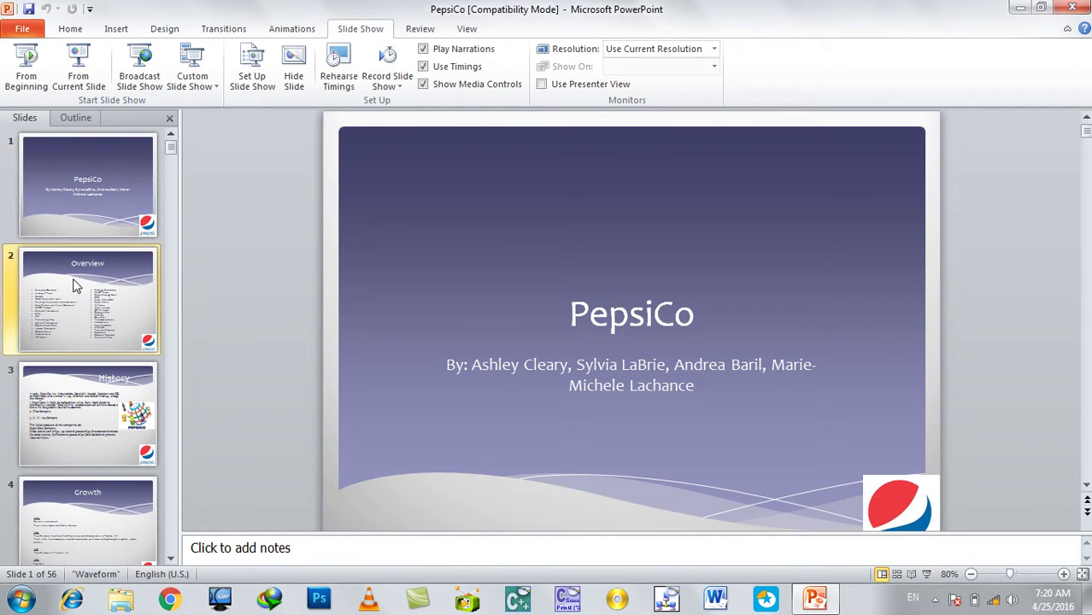
{"action": "key", "text": "Down"}
{"action": "key", "text": "Down"}
{"action": "key", "text": "Down"}
{"action": "key", "text": "Down"}
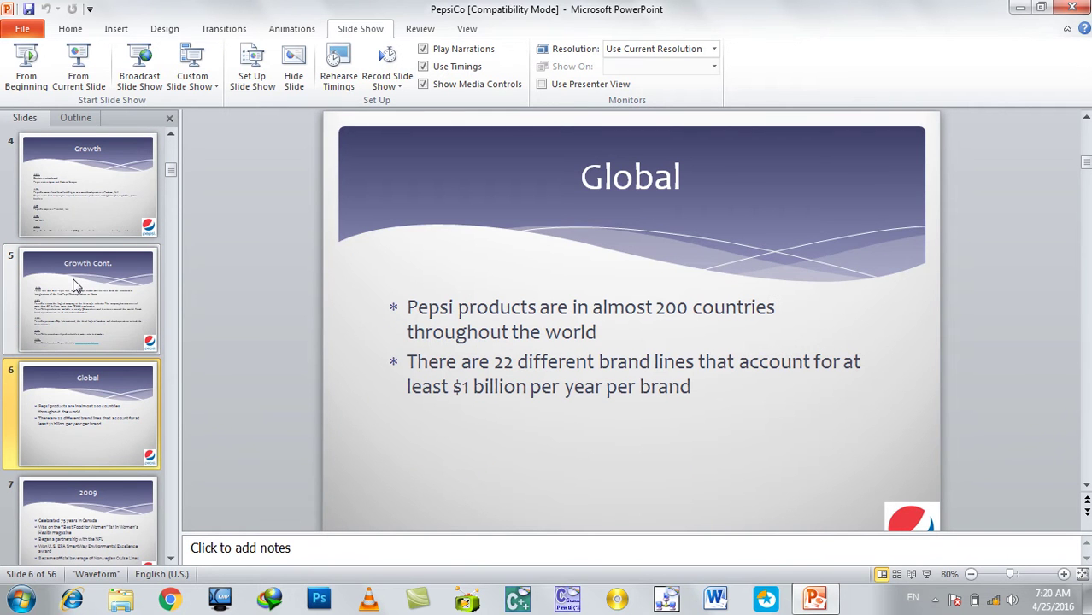
Step: Delete the Global through Future Ratios slides, leaving PepsiCo, Overview, History and Growth
{"action": "key", "text": "Delete"}
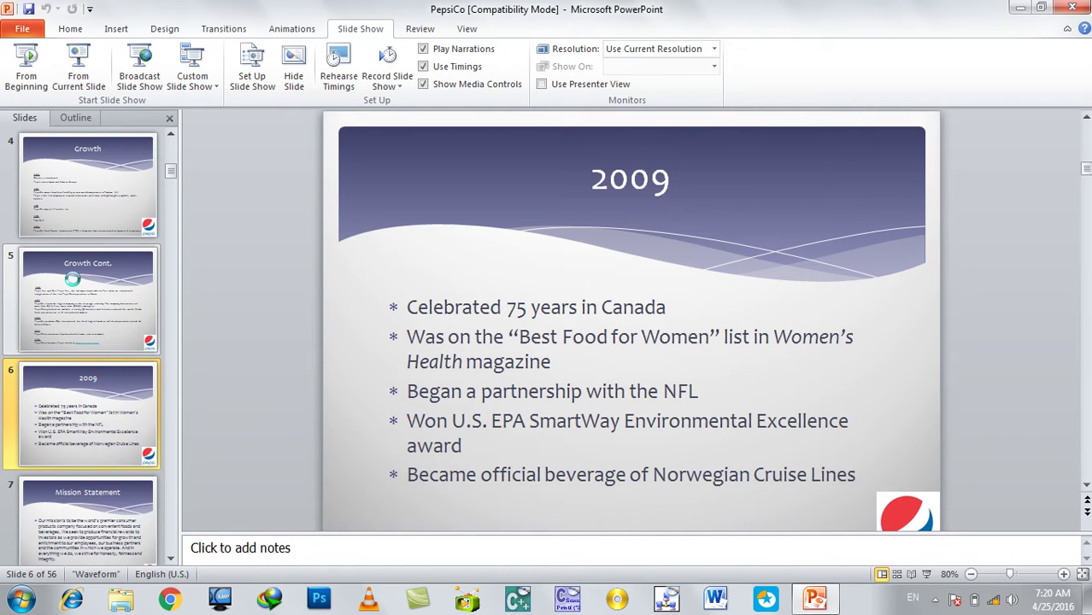
{"action": "key", "text": "Delete"}
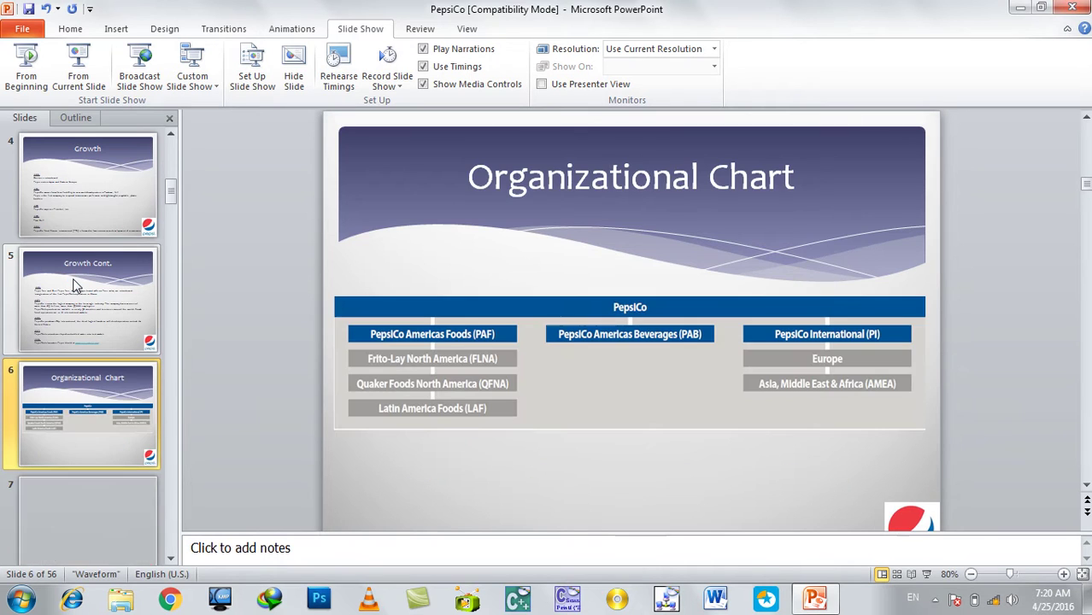
{"action": "key", "text": "Delete"}
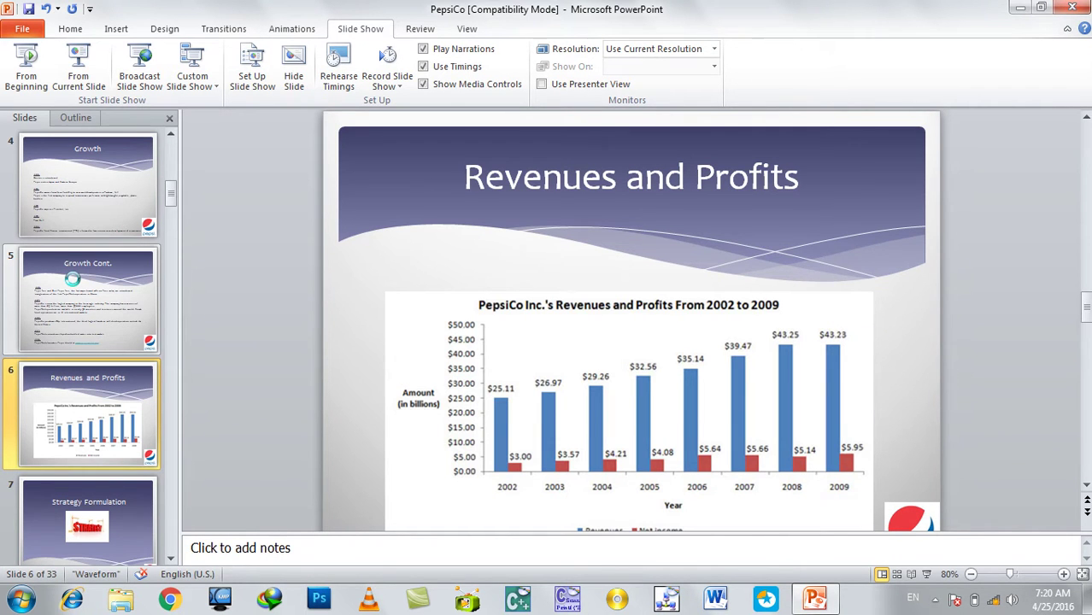
{"action": "key", "text": "Delete"}
{"action": "key", "text": "Delete"}
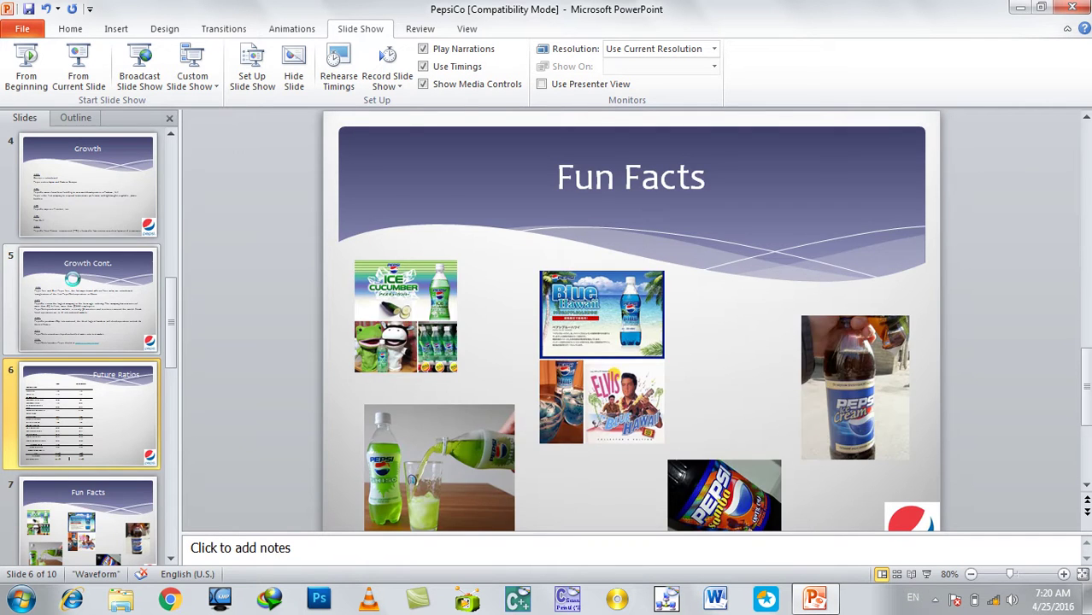
{"action": "key", "text": "Delete"}
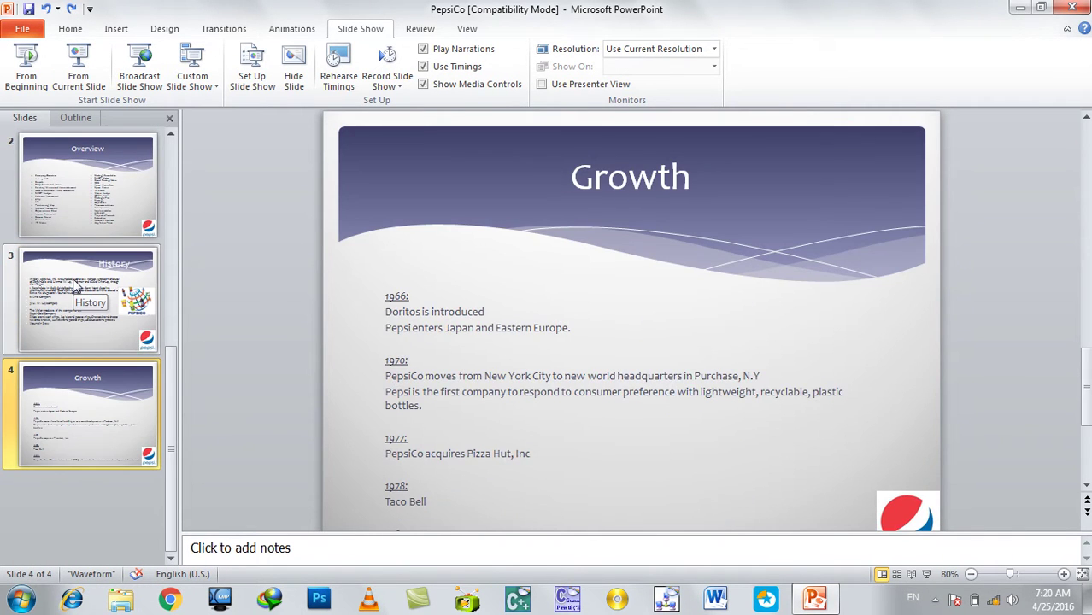
{"action": "left_click", "coordinate": [75, 284]}
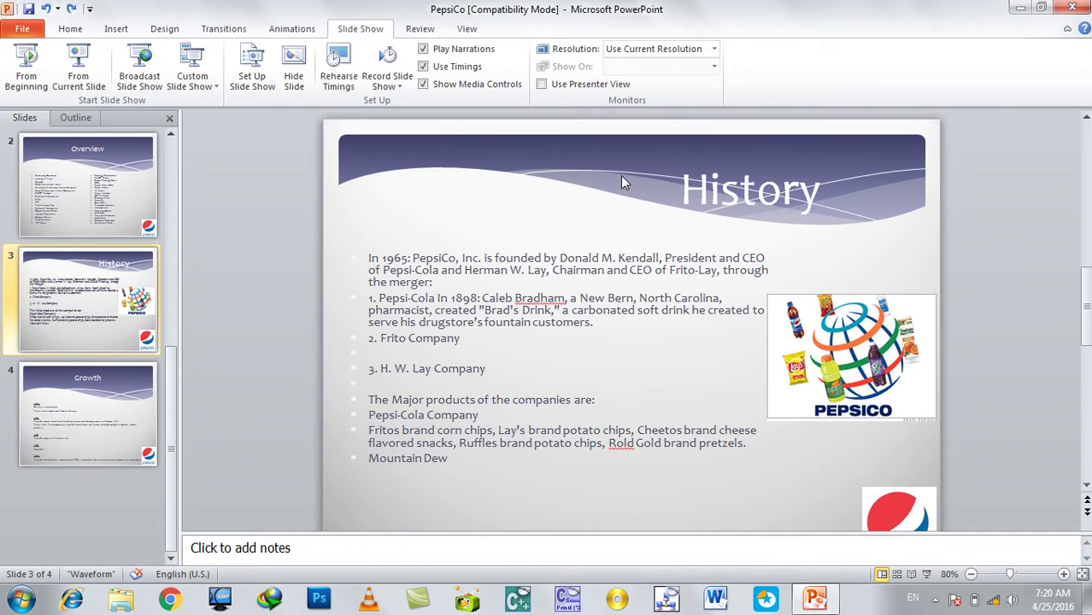
{"action": "left_click", "coordinate": [37, 228]}
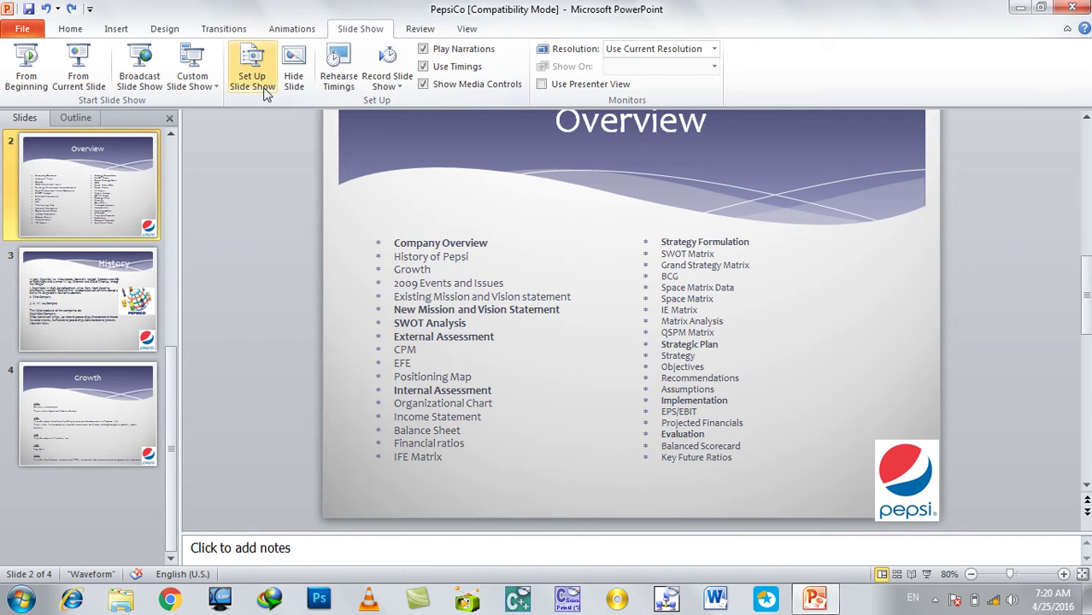
{"action": "left_click", "coordinate": [265, 85]}
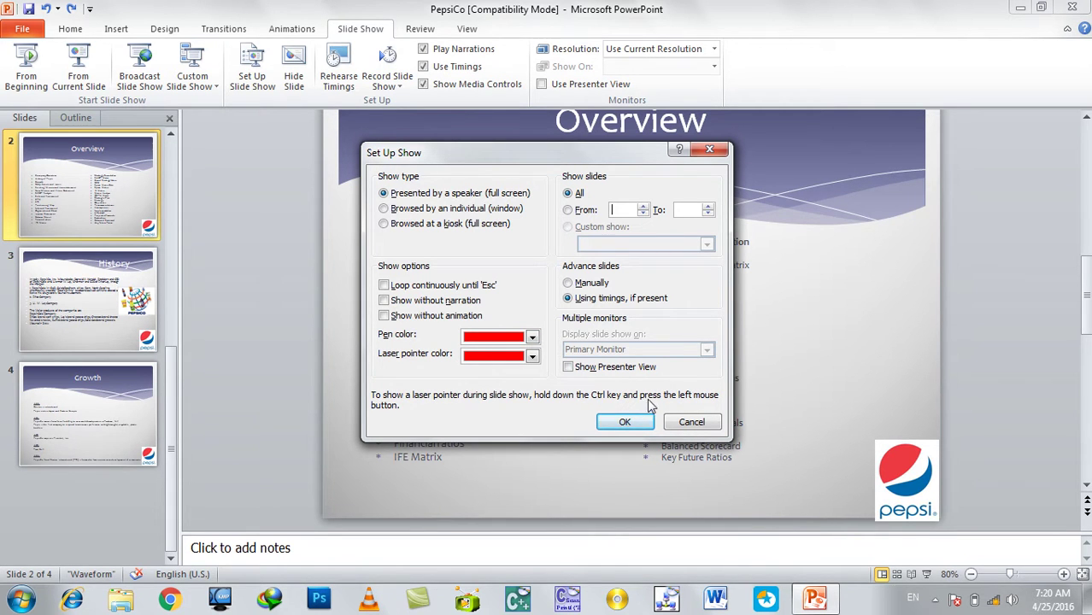
{"action": "left_click", "coordinate": [684, 422]}
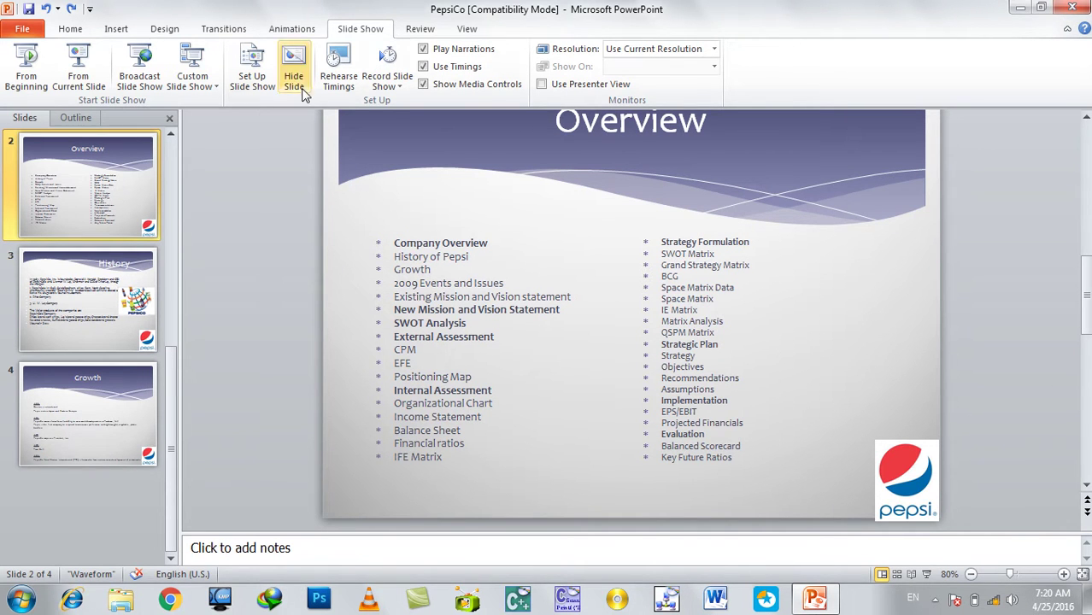
{"action": "left_click", "coordinate": [265, 85]}
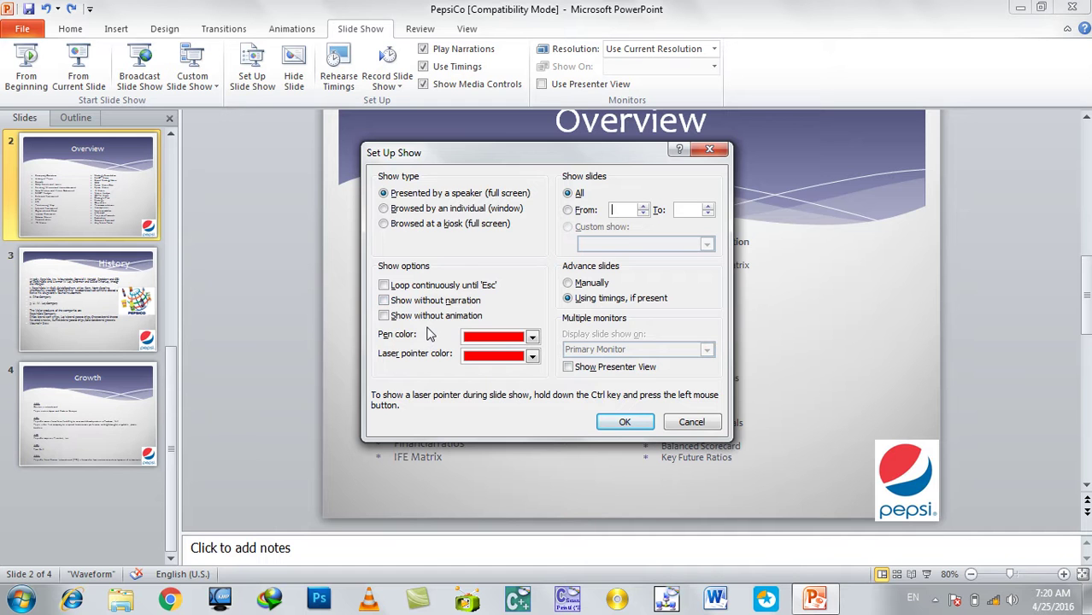
{"action": "key", "text": "Escape"}
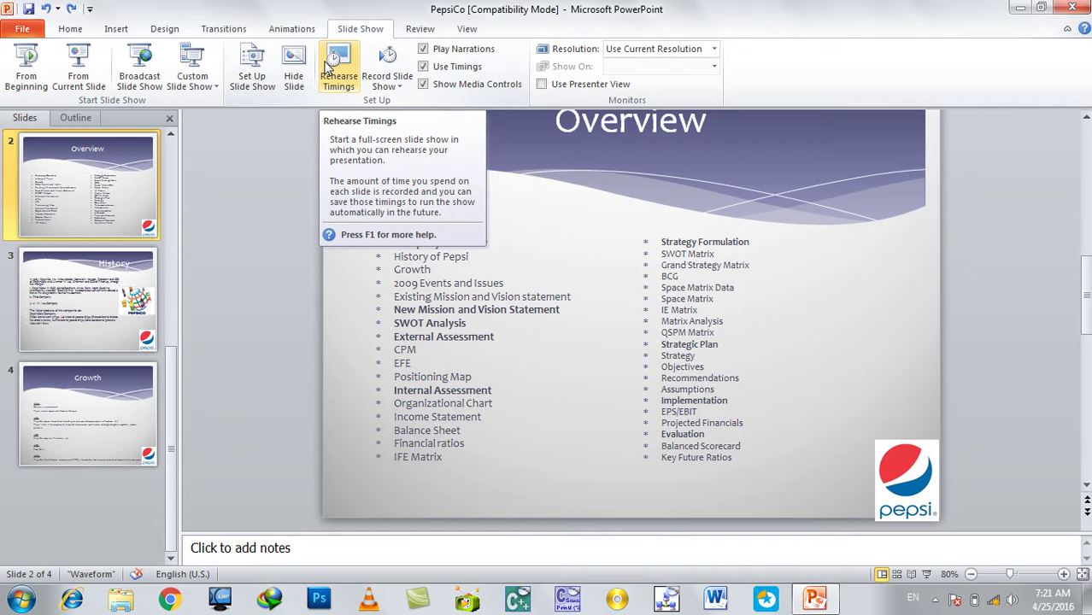
Step: Rehearse timings through all four slides and keep them: 00:06, 00:04, 00:11, 00:02
{"action": "left_click", "coordinate": [326, 68]}
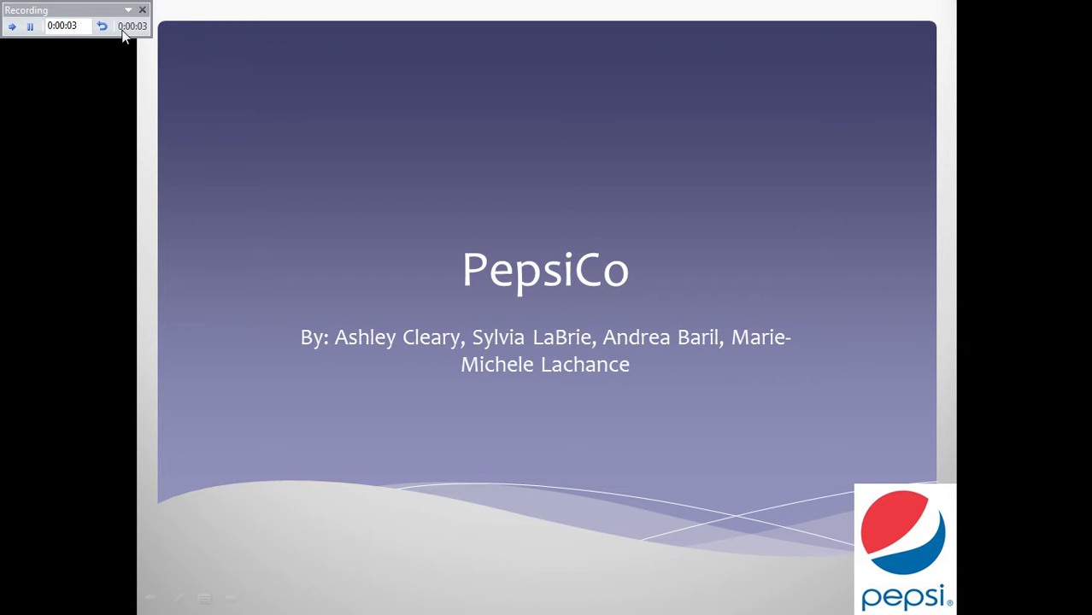
{"action": "left_click", "coordinate": [470, 310]}
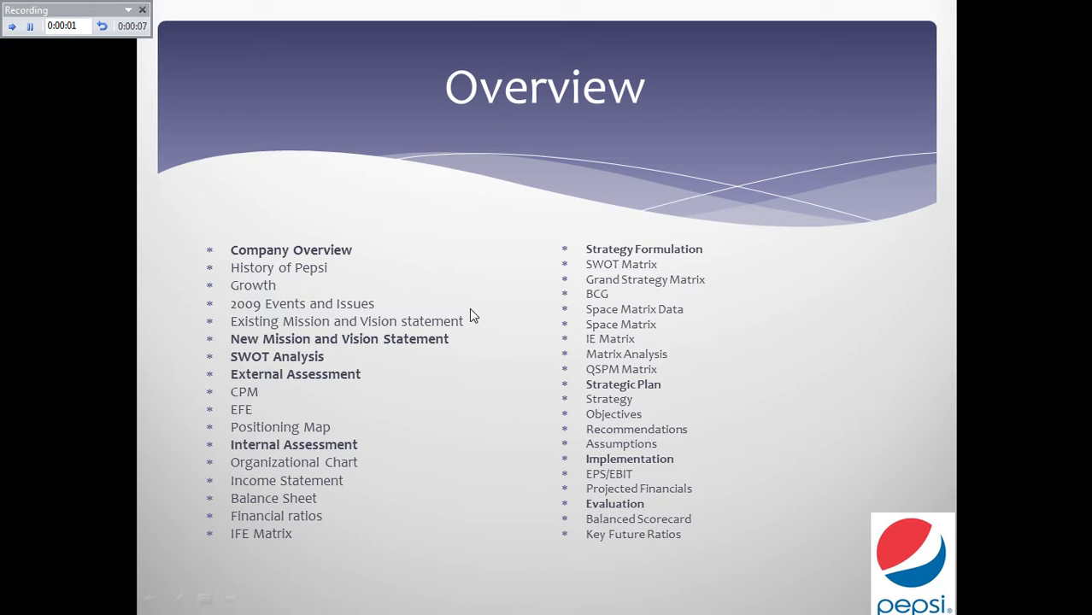
{"action": "left_click", "coordinate": [474, 316]}
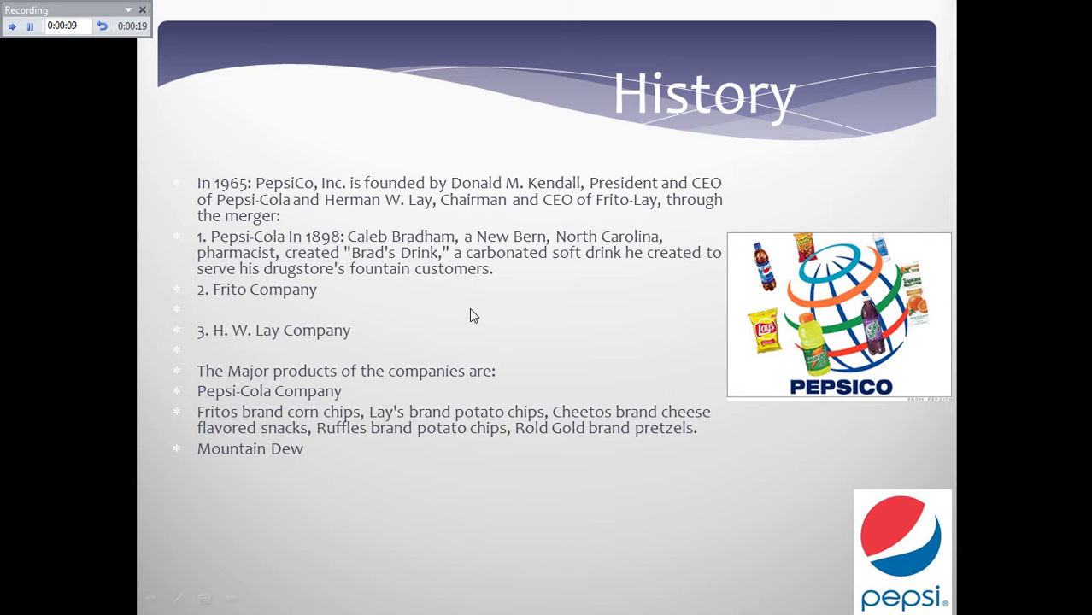
{"action": "left_click", "coordinate": [469, 309]}
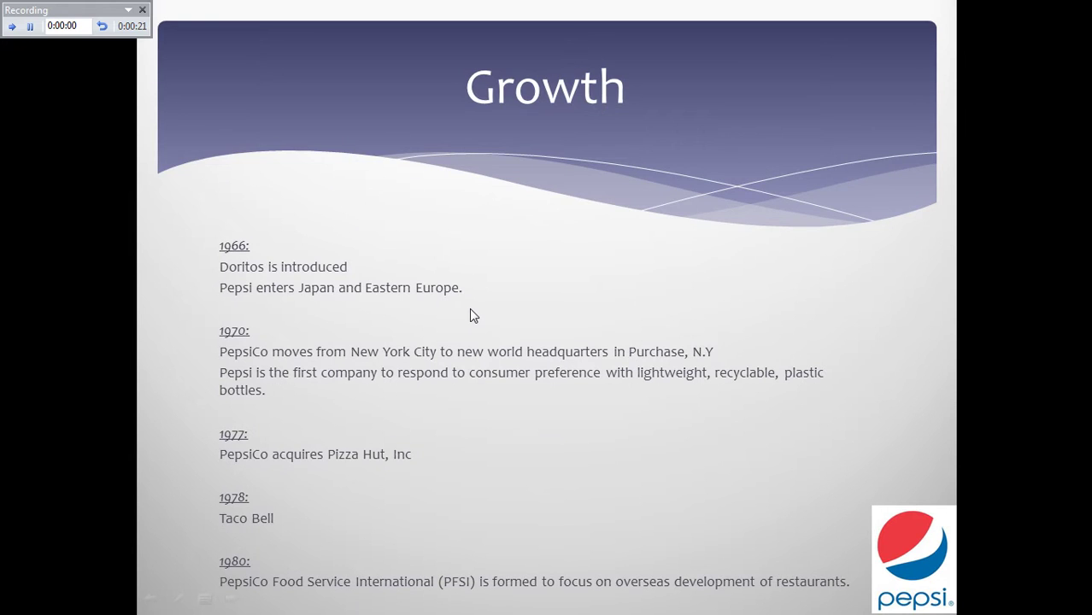
{"action": "left_click", "coordinate": [469, 309]}
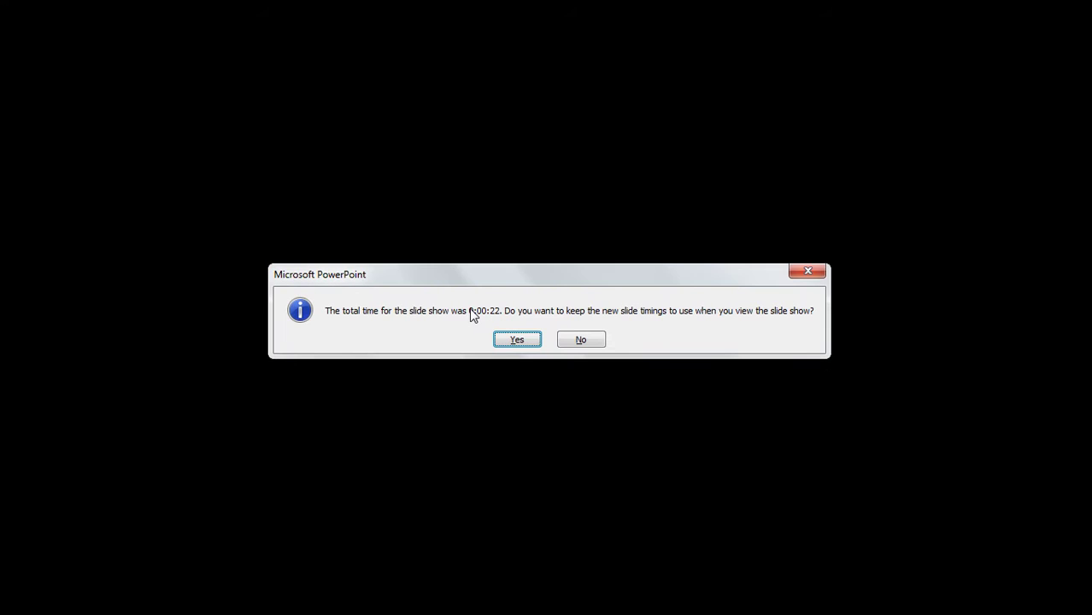
{"action": "key", "text": "Return"}
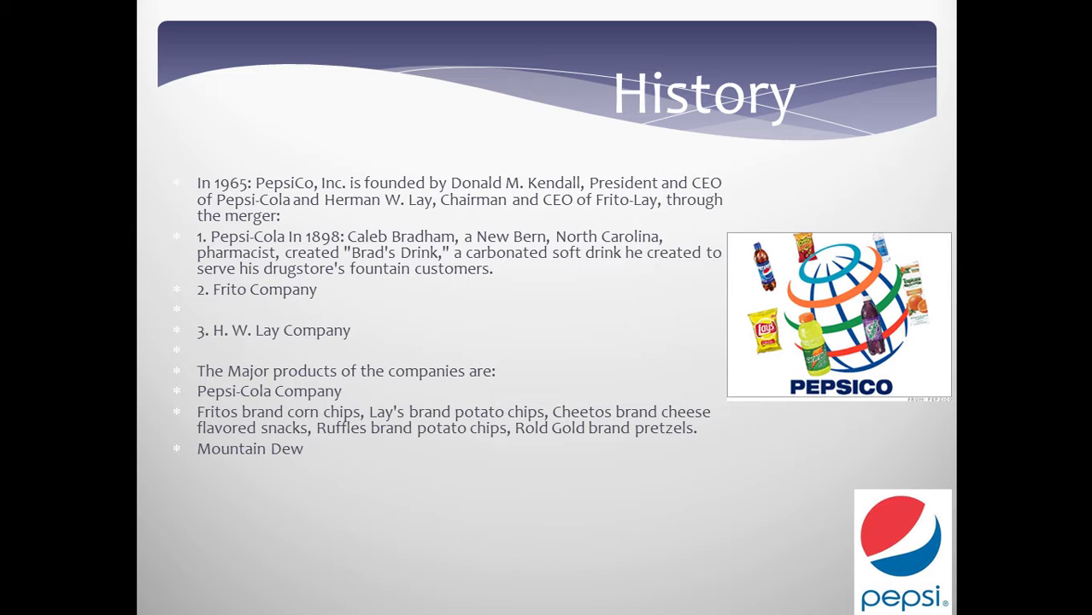
{"action": "key", "text": "Escape"}
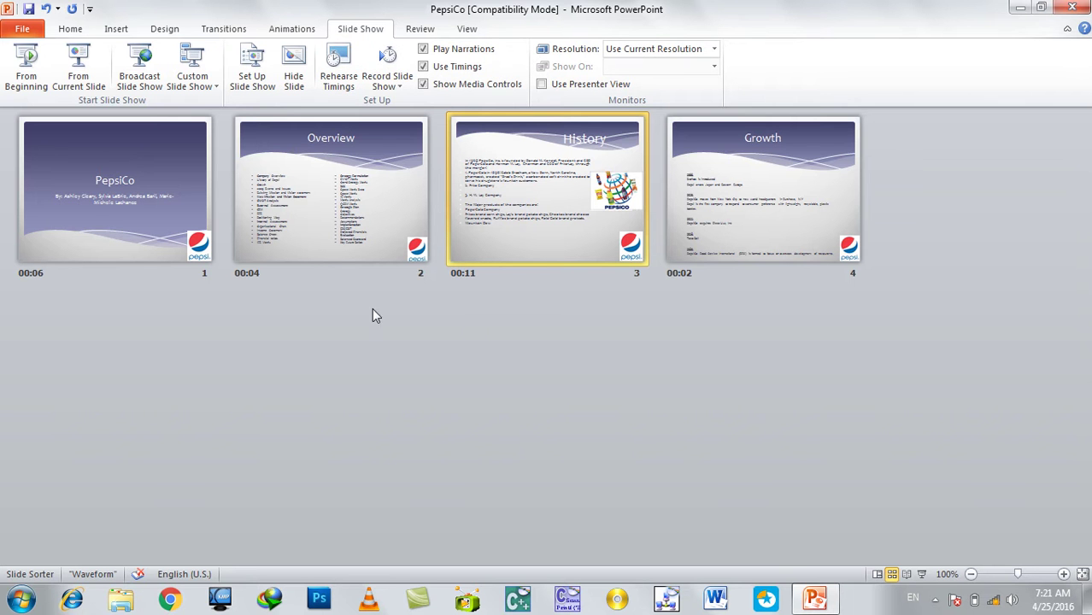
Step: From slide 1, start recording the slide show from the beginning
{"action": "double_click", "coordinate": [75, 264]}
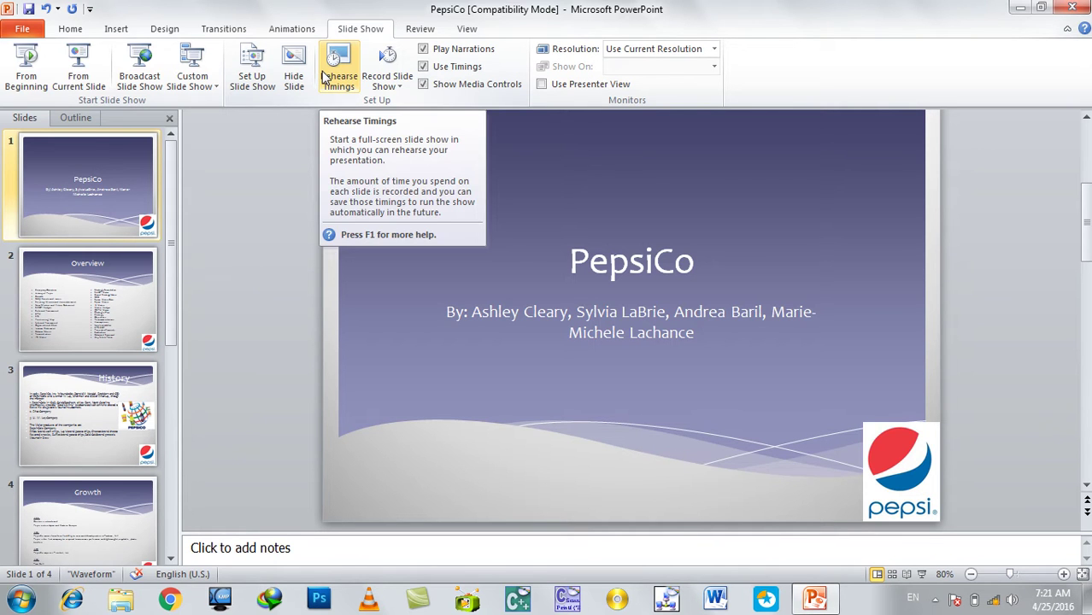
{"action": "left_click", "coordinate": [393, 90]}
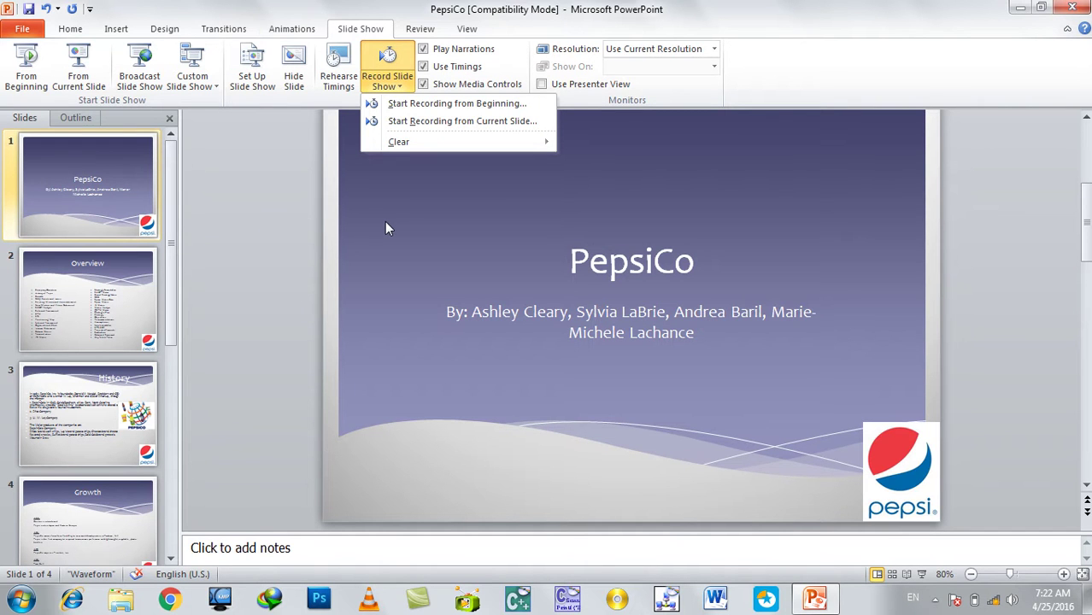
{"action": "left_click", "coordinate": [378, 104]}
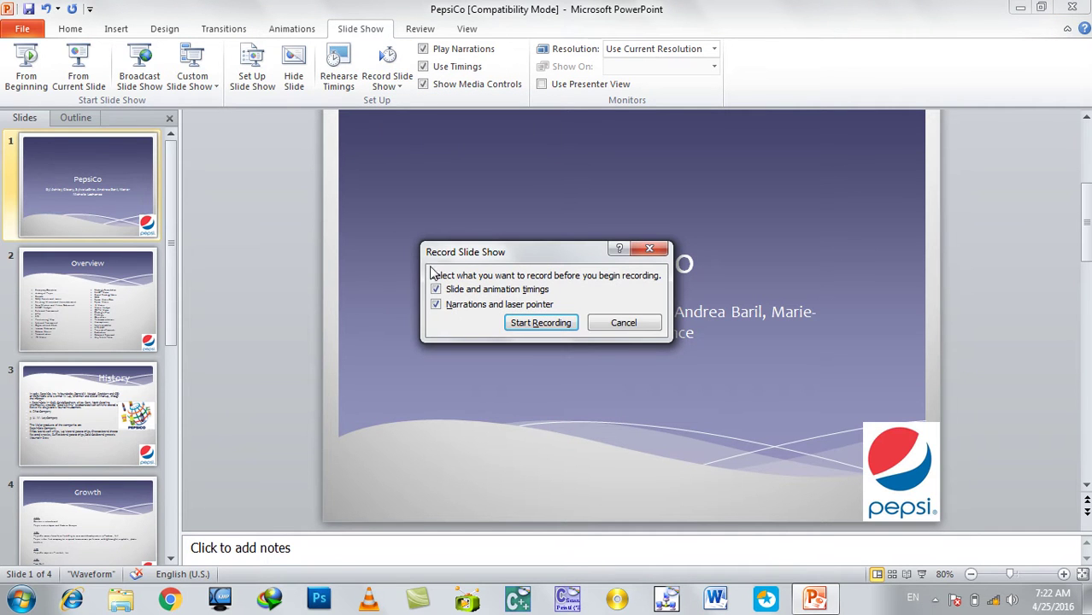
{"action": "left_click_drag", "start_coordinate": [436, 257], "coordinate": [223, 248]}
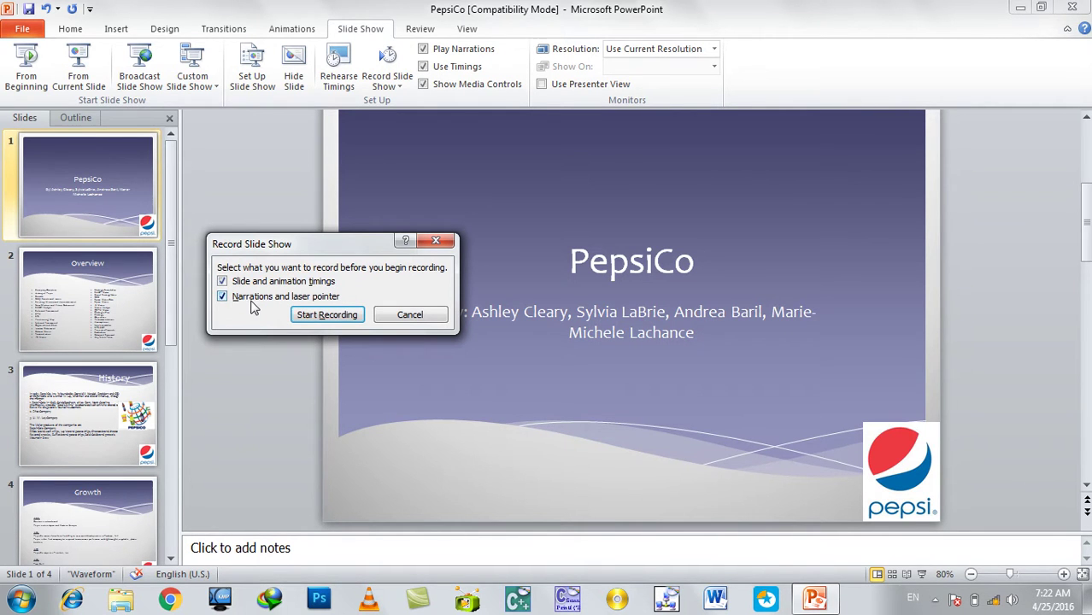
{"action": "left_click", "coordinate": [316, 314]}
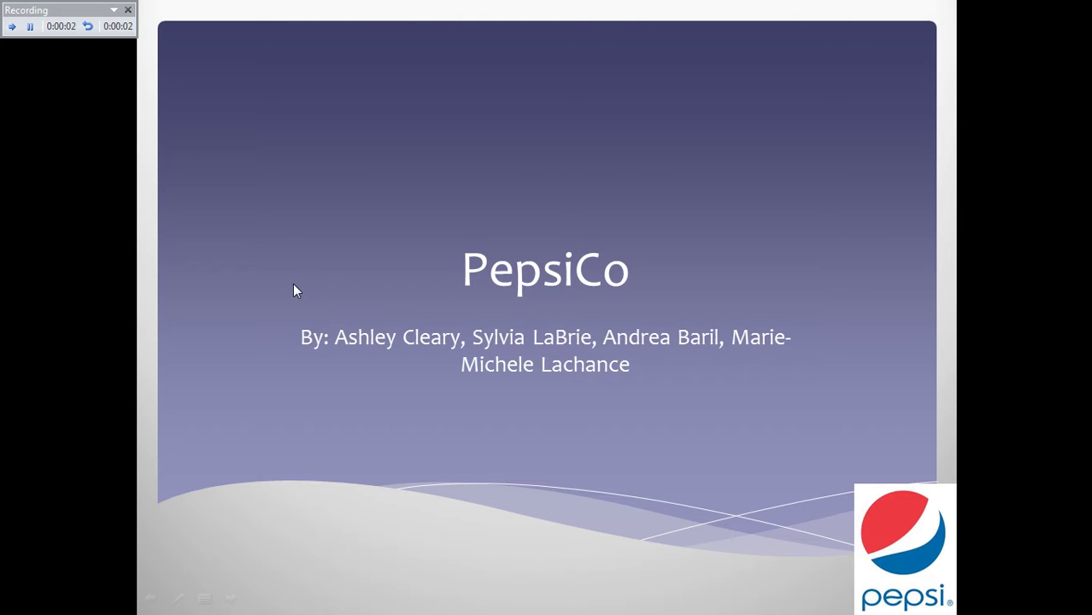
Step: Record through Overview, History and Growth, then end the recorded show
{"action": "left_click", "coordinate": [293, 286]}
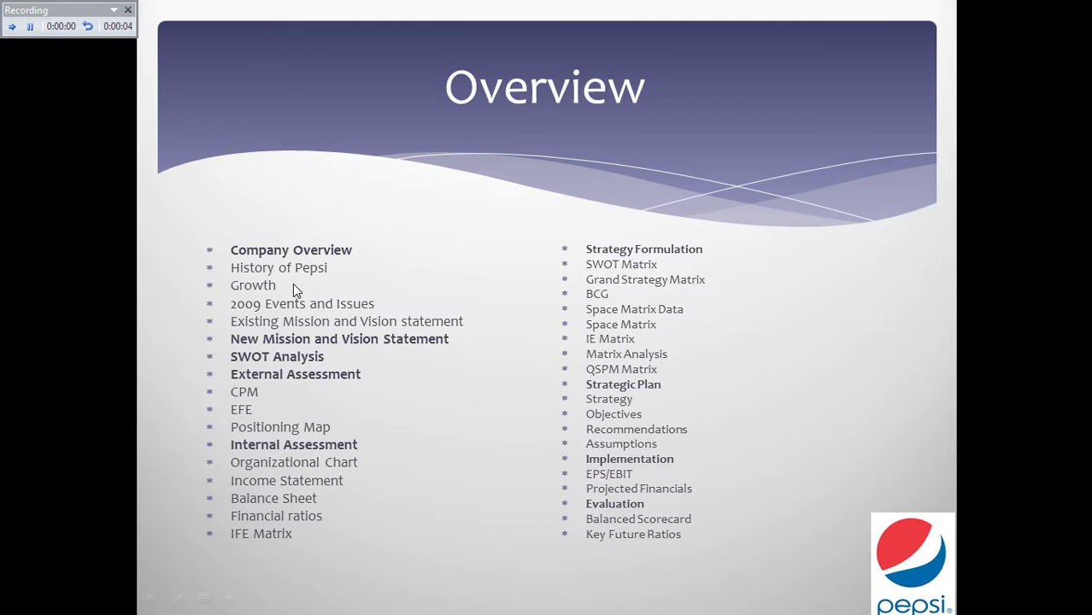
{"action": "left_click", "coordinate": [293, 285]}
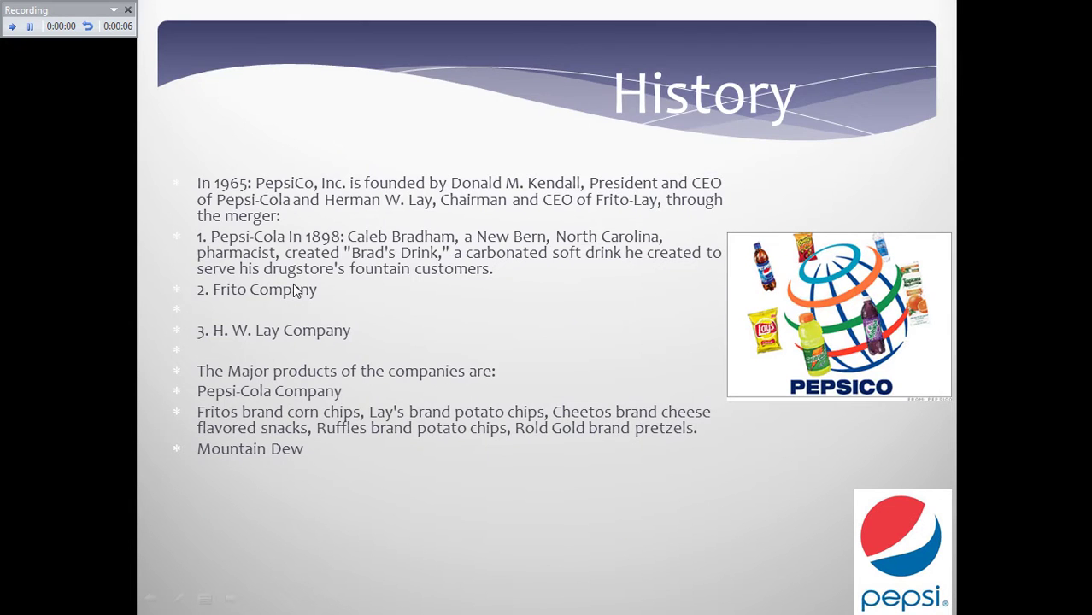
{"action": "left_click", "coordinate": [294, 291]}
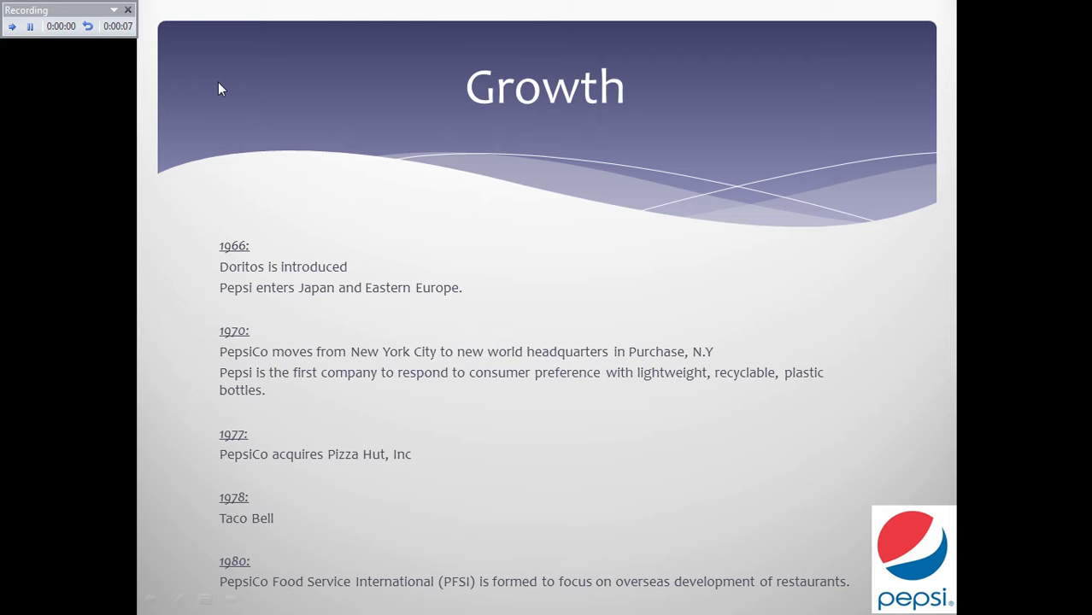
{"action": "key", "text": "Escape"}
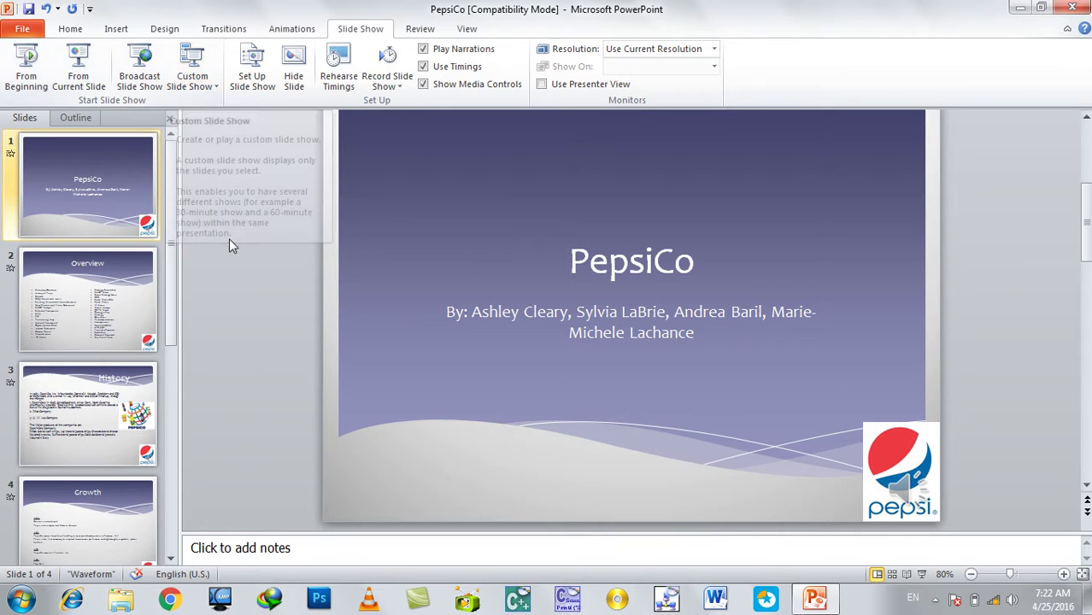
Step: Preview the slide show from the start up to the Overview slide, then end it
{"action": "scroll", "coordinate": [154, 316], "scroll_direction": "down", "scroll_amount": 2}
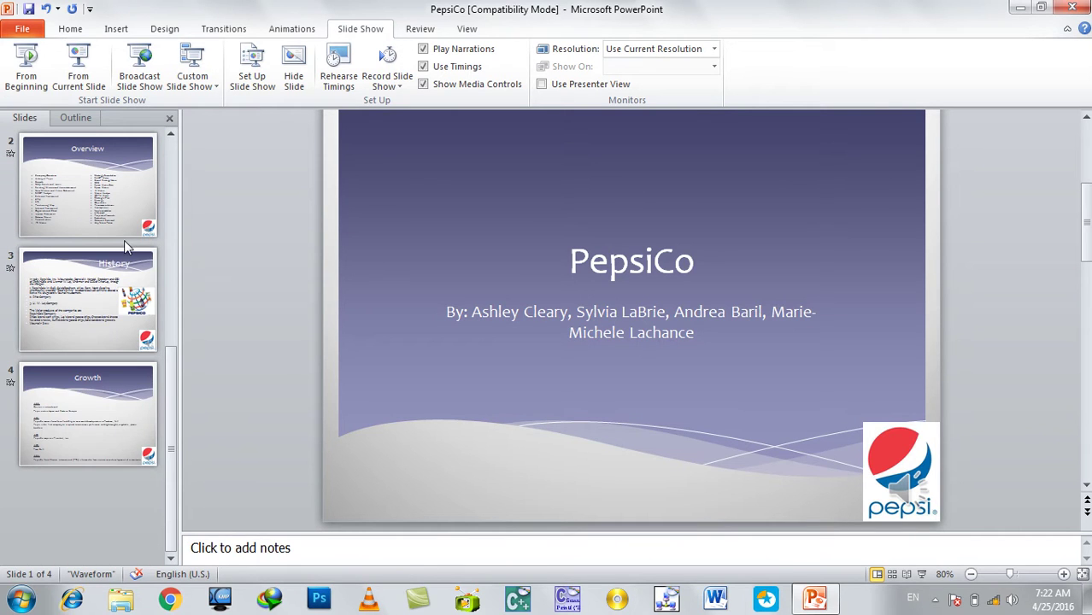
{"action": "key", "text": "F5"}
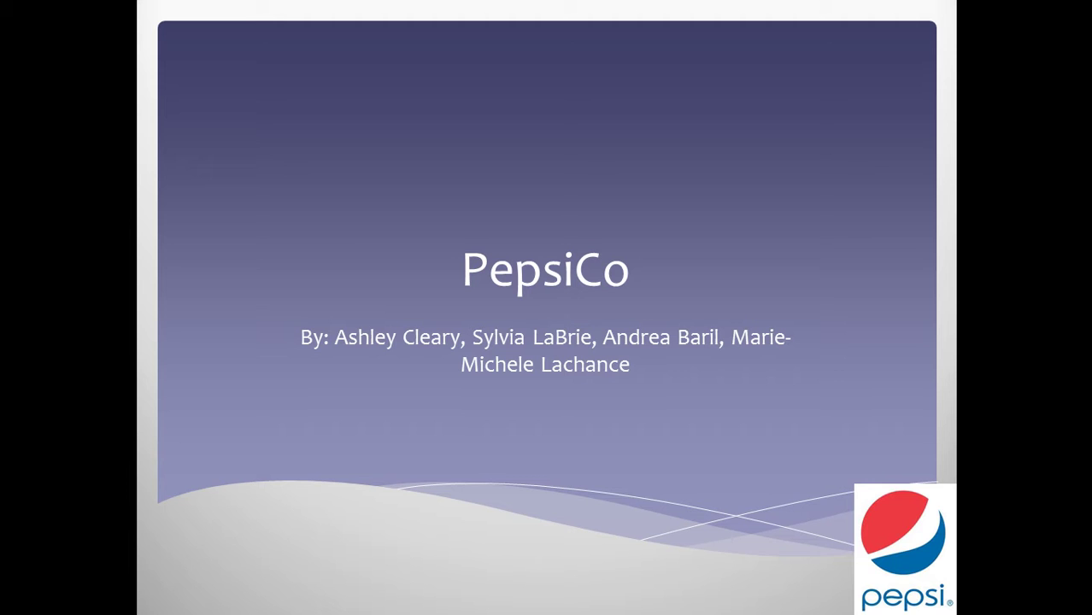
{"action": "key", "text": "Right"}
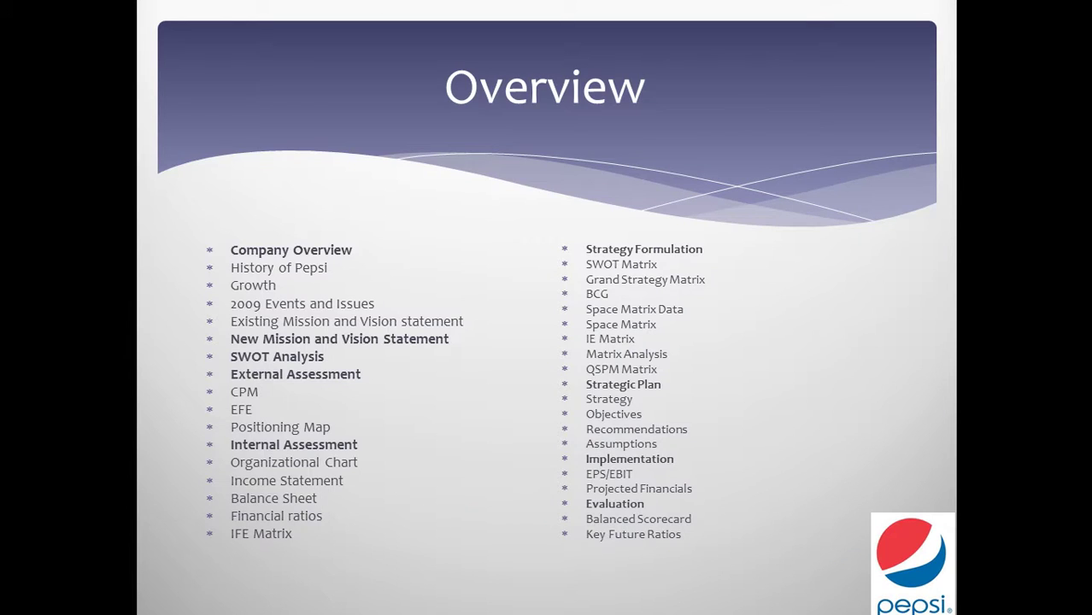
{"action": "key", "text": "Escape"}
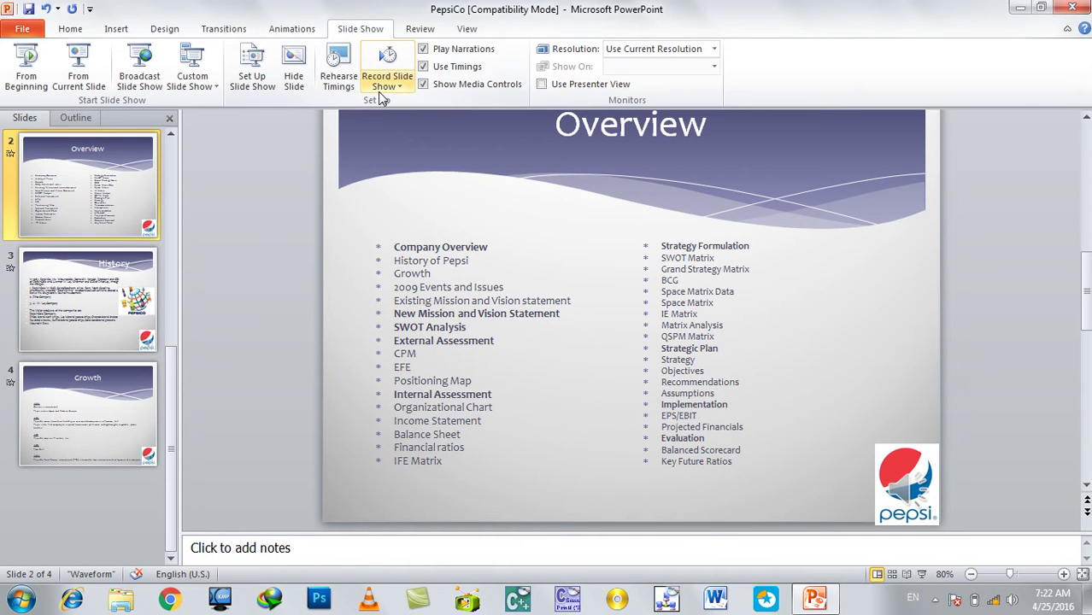
Step: Clear the narration from the current History slide
{"action": "left_click", "coordinate": [386, 86]}
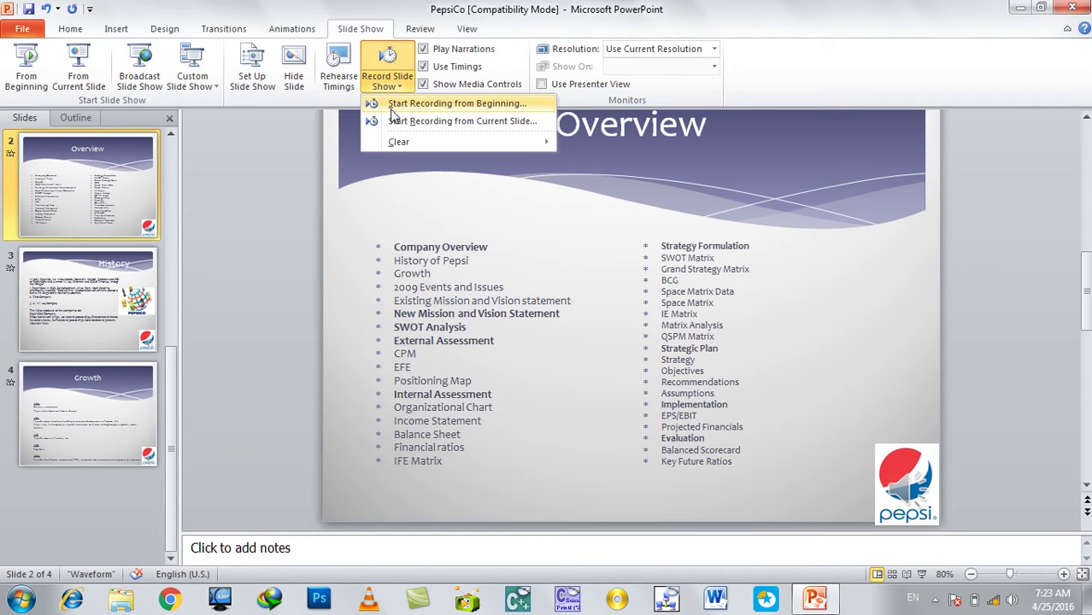
{"action": "left_click", "coordinate": [45, 320]}
{"action": "left_click", "coordinate": [49, 313]}
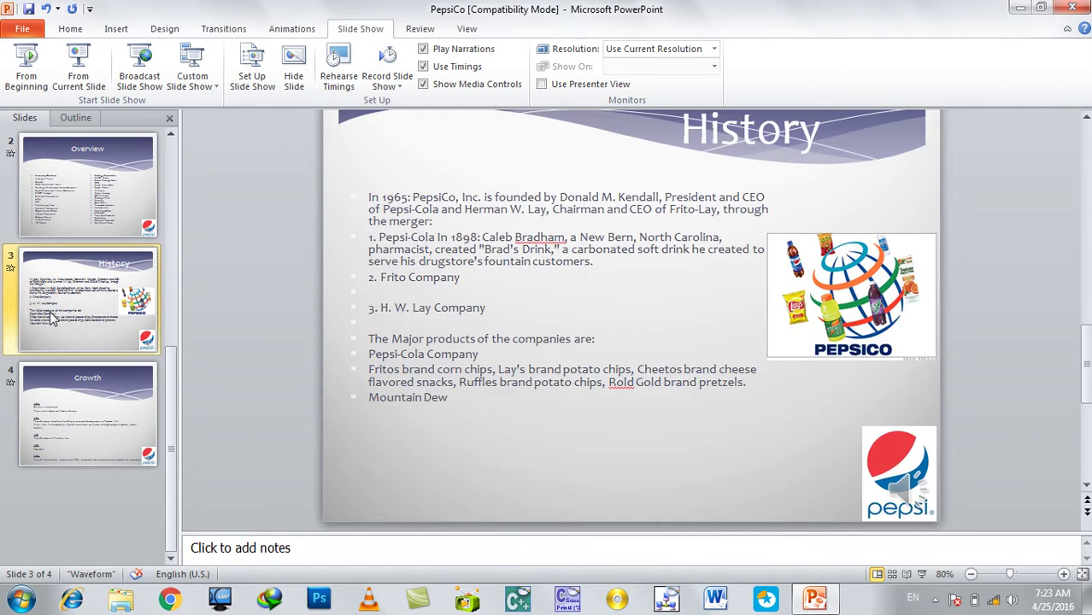
{"action": "left_click", "coordinate": [386, 84]}
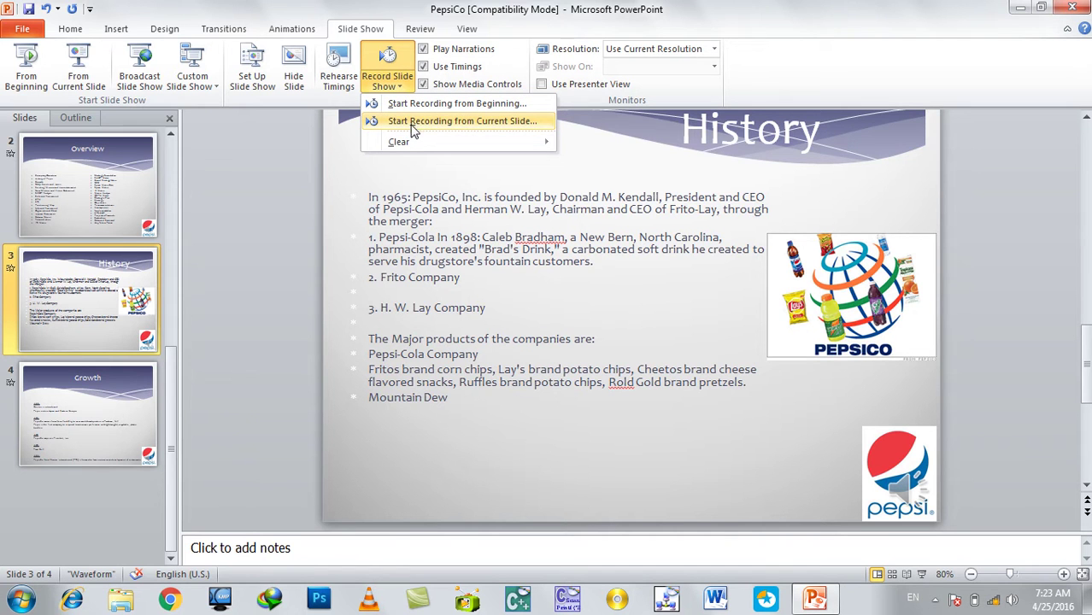
{"action": "mouse_move", "coordinate": [411, 137]}
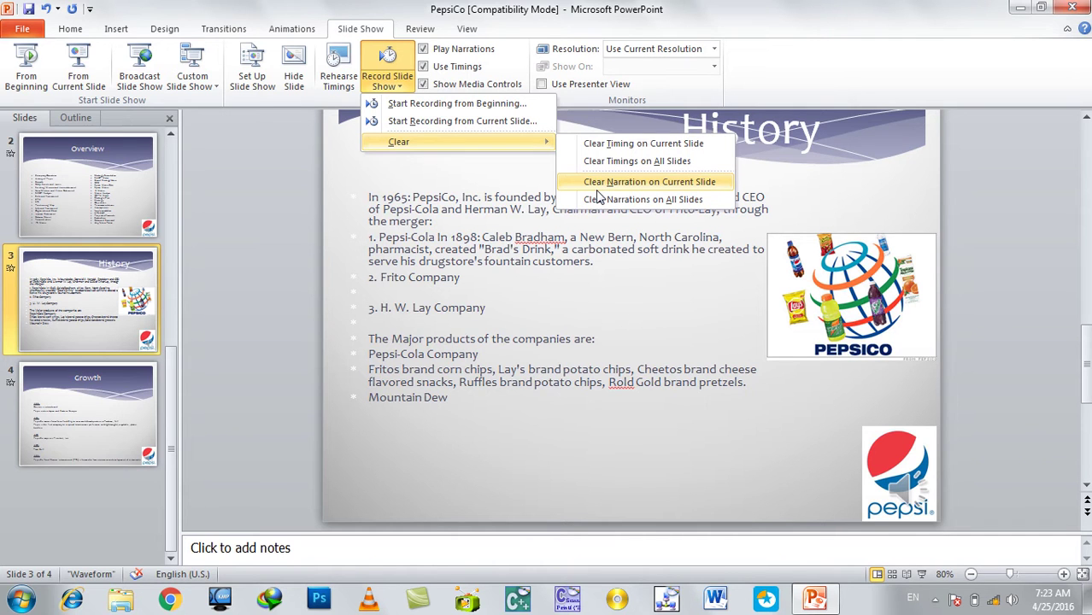
{"action": "left_click", "coordinate": [598, 184]}
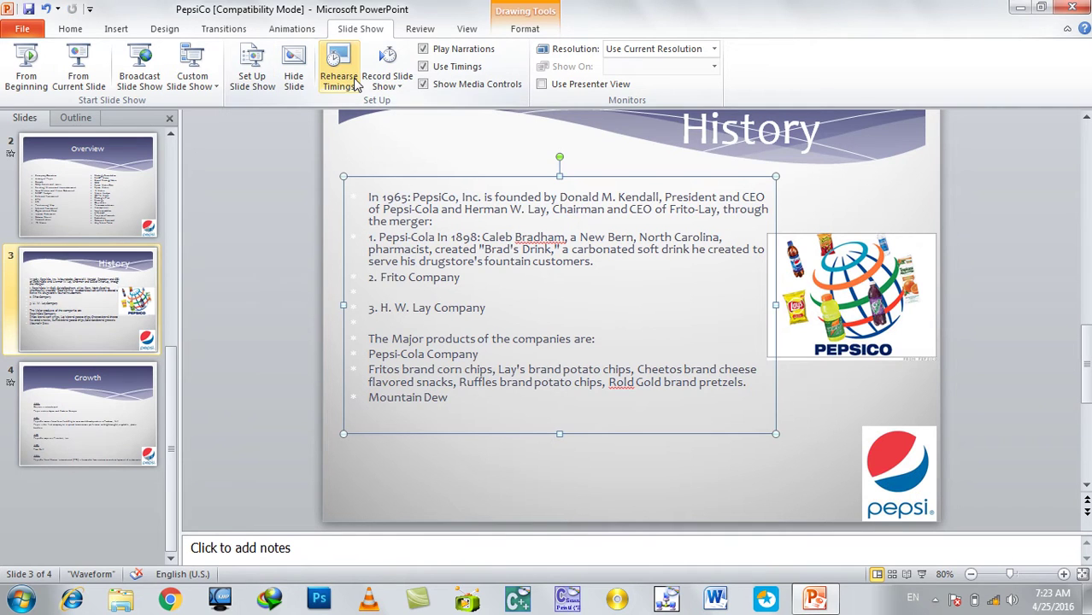
Step: Clear the timings on all slides
{"action": "left_click", "coordinate": [356, 83]}
{"action": "key", "text": "Escape"}
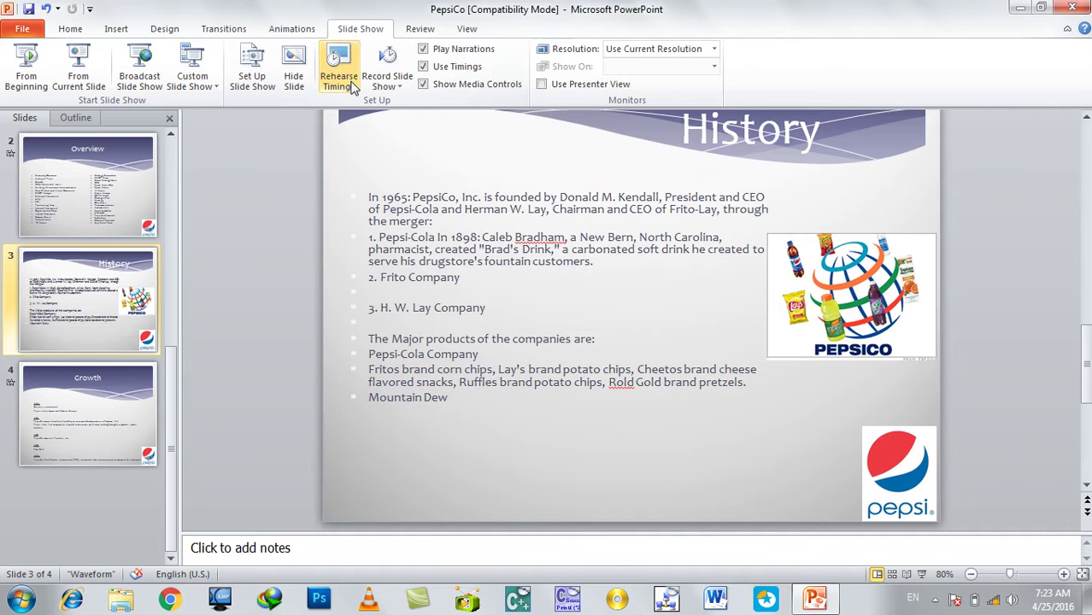
{"action": "left_click", "coordinate": [387, 64]}
{"action": "key", "text": "Escape"}
{"action": "left_click", "coordinate": [386, 88]}
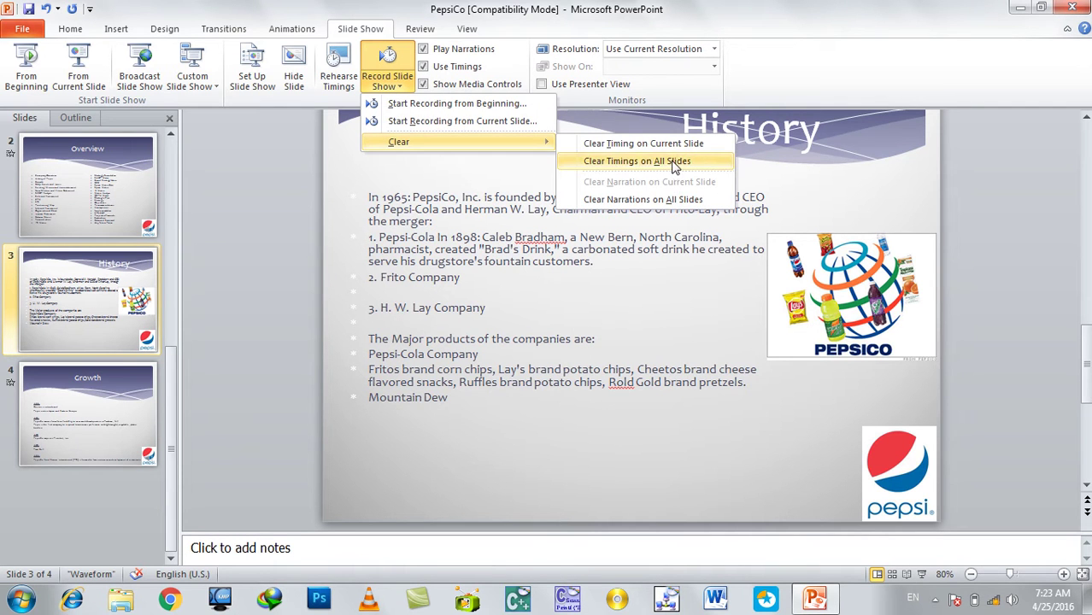
{"action": "left_click", "coordinate": [675, 163]}
Step: Clear the narrations on all slides and start the show from the beginning
{"action": "left_click", "coordinate": [386, 88]}
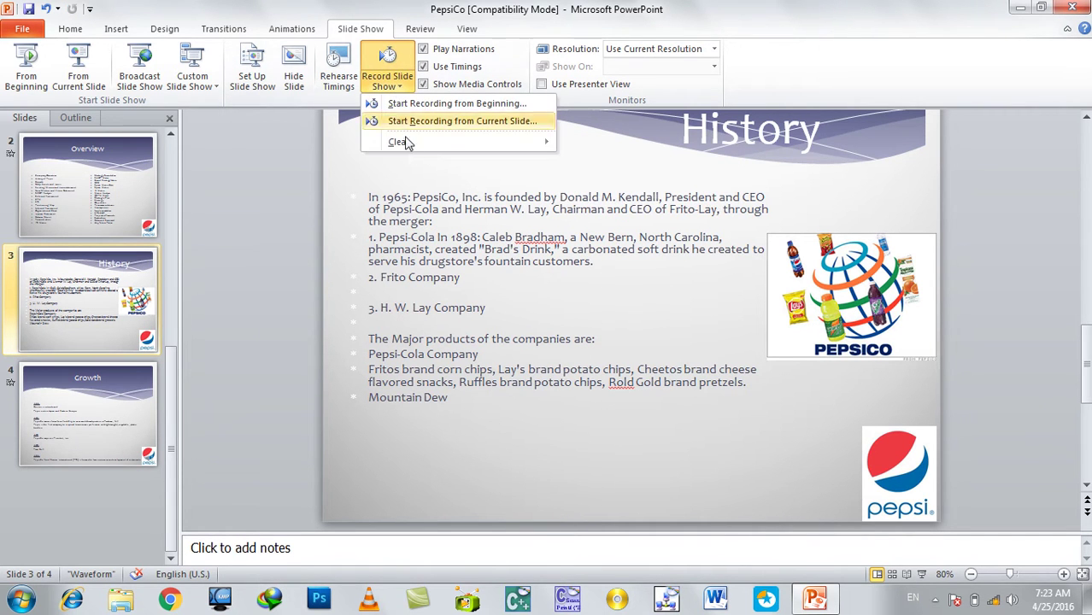
{"action": "mouse_move", "coordinate": [411, 145]}
{"action": "left_click", "coordinate": [584, 198]}
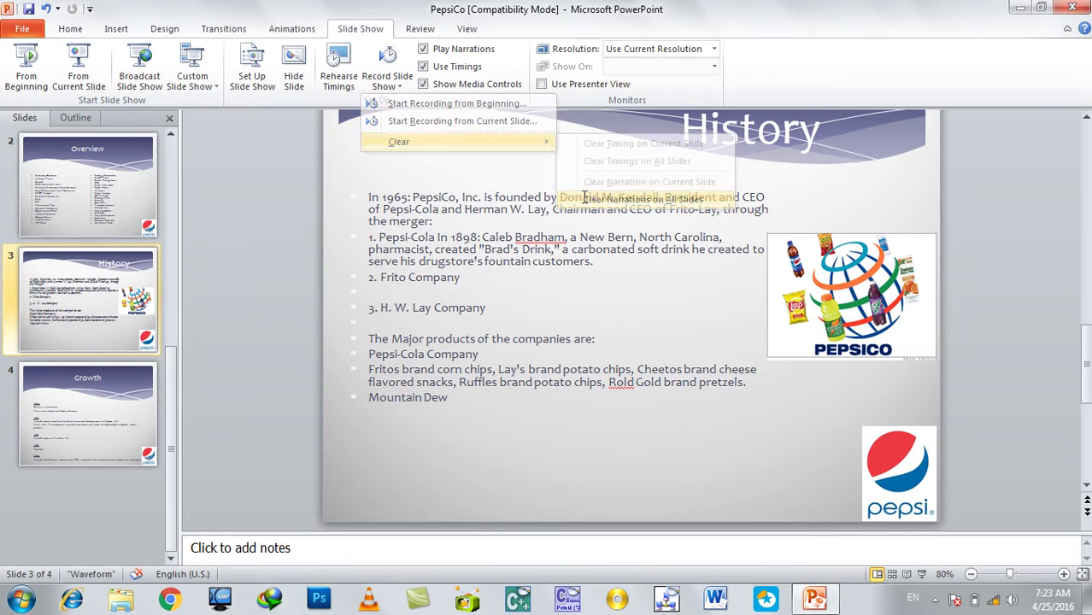
{"action": "key", "text": "F5"}
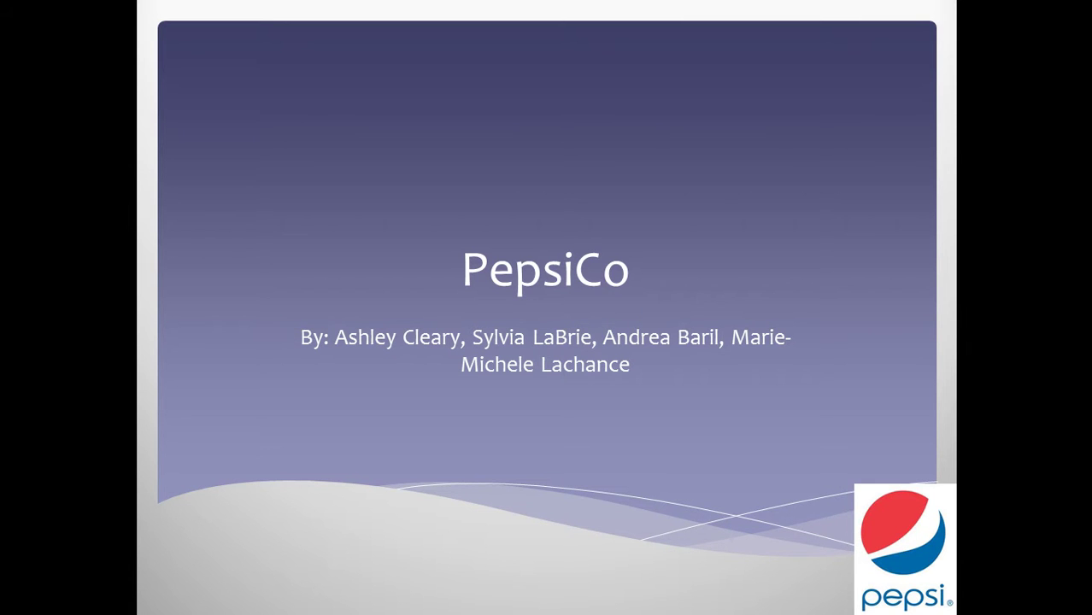
Step: Play the show past History and exit, then restart it with F5 and exit again
{"action": "key", "text": "Right"}
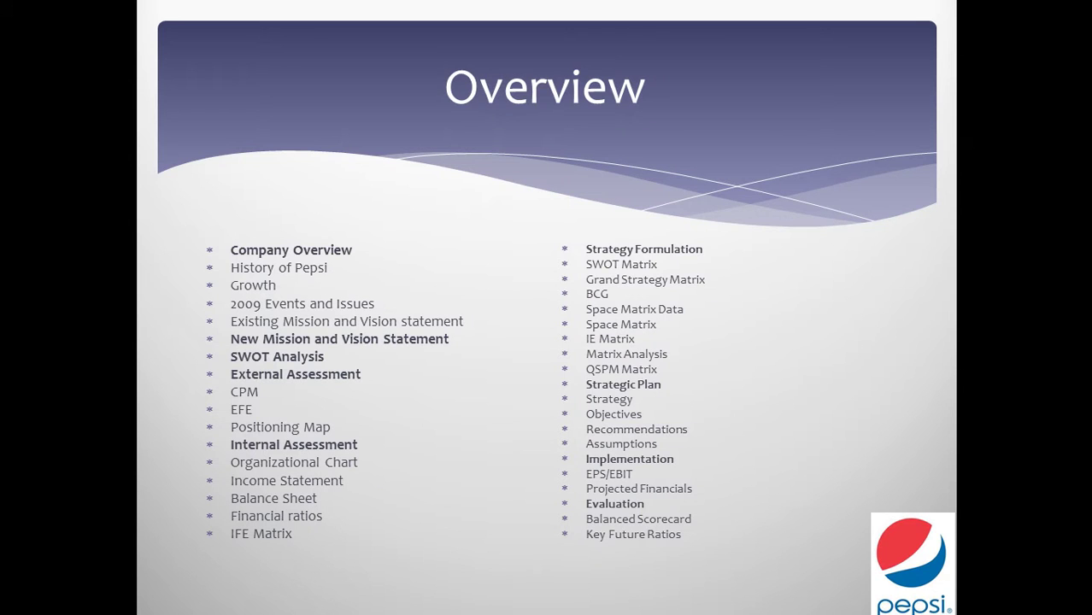
{"action": "key", "text": "Right"}
{"action": "key", "text": "Right"}
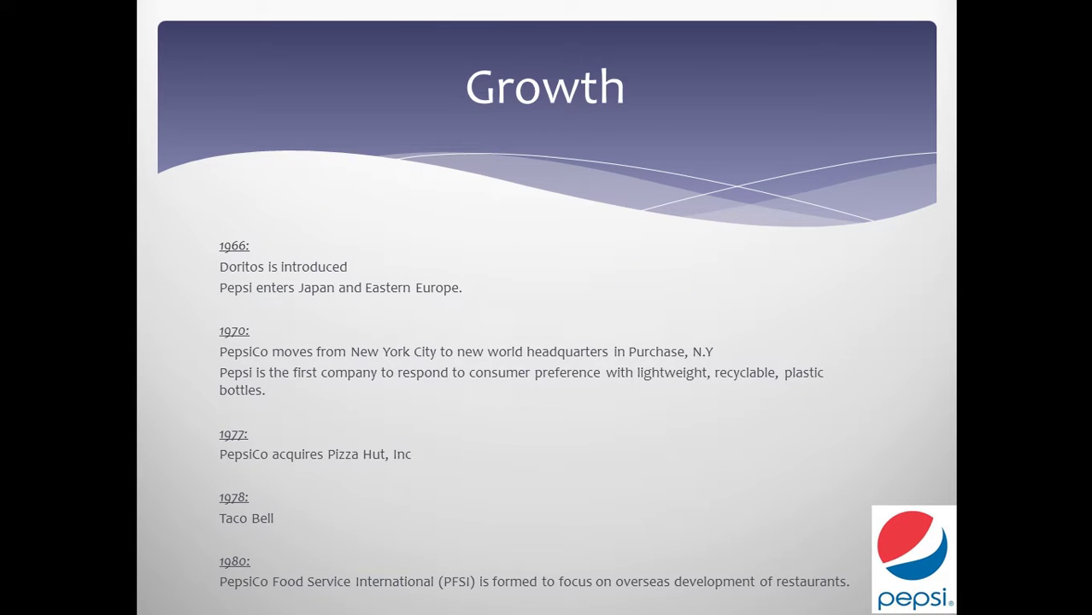
{"action": "key", "text": "Escape"}
{"action": "key", "text": "F5"}
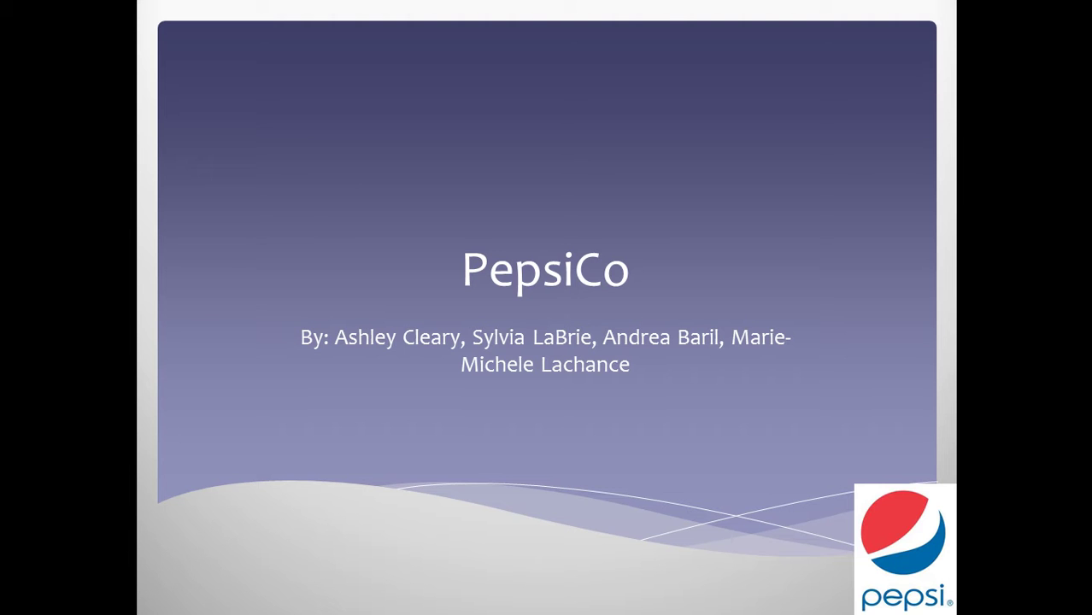
{"action": "key", "text": "Escape"}
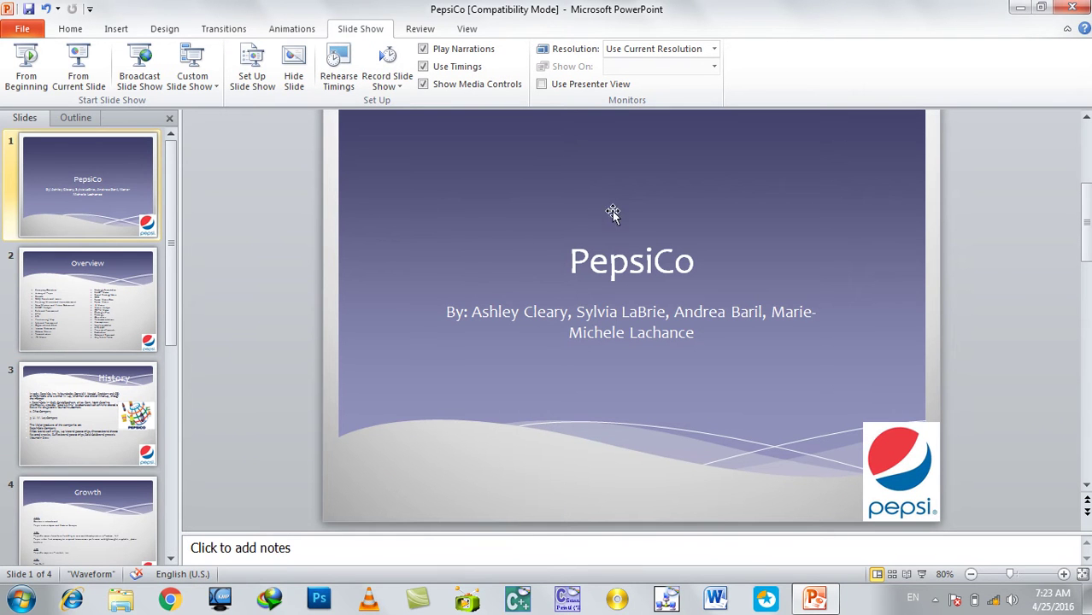
{"action": "left_click", "coordinate": [403, 86]}
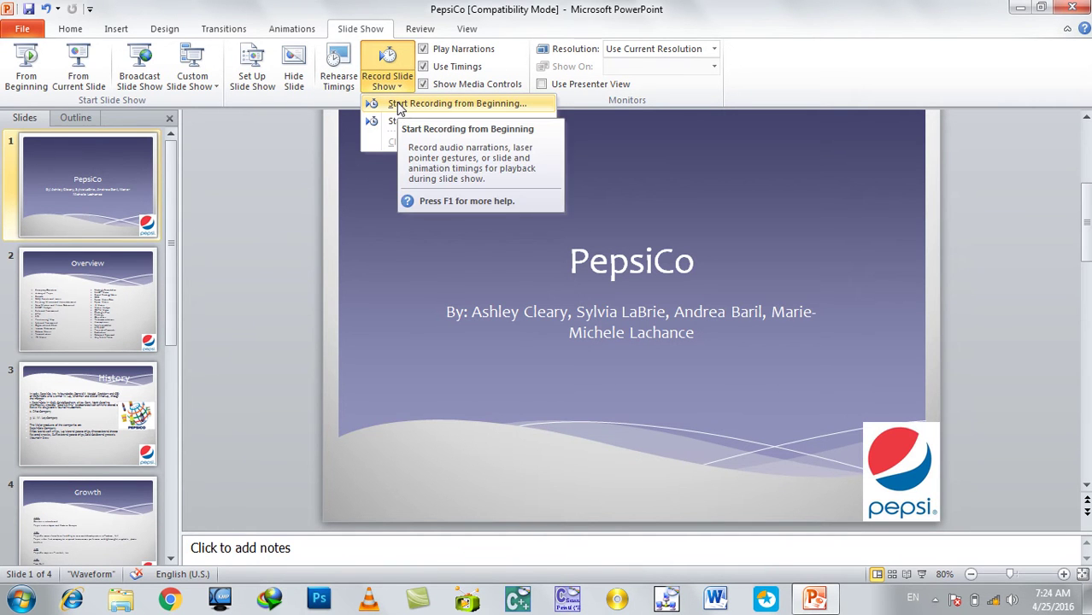
Step: Record new timings from the first slide through Growth: 00:03, 00:01, 00:02, 00:01
{"action": "left_click", "coordinate": [398, 104]}
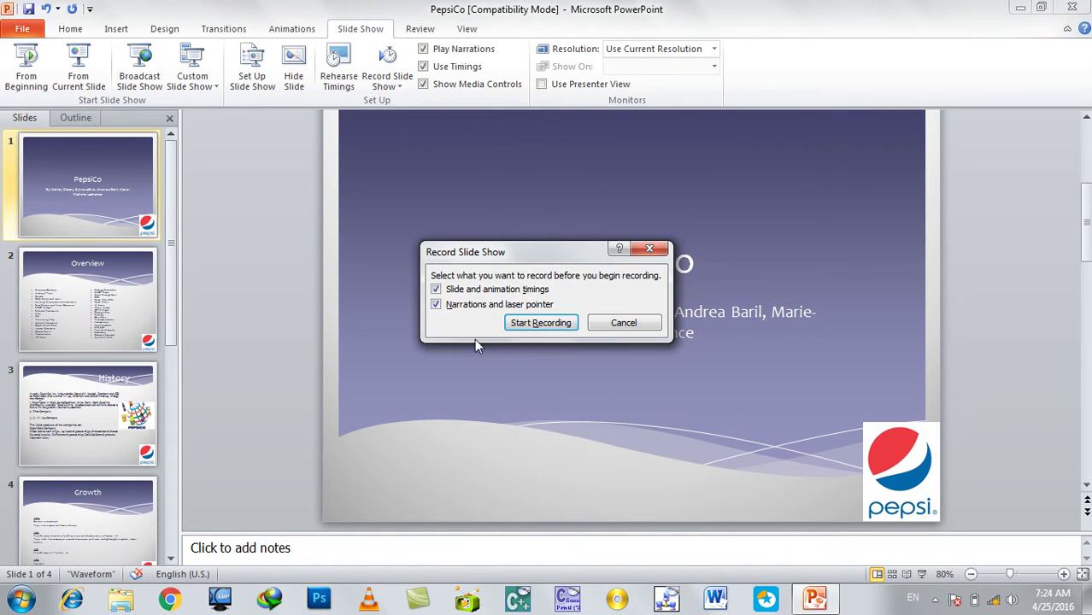
{"action": "left_click", "coordinate": [519, 323]}
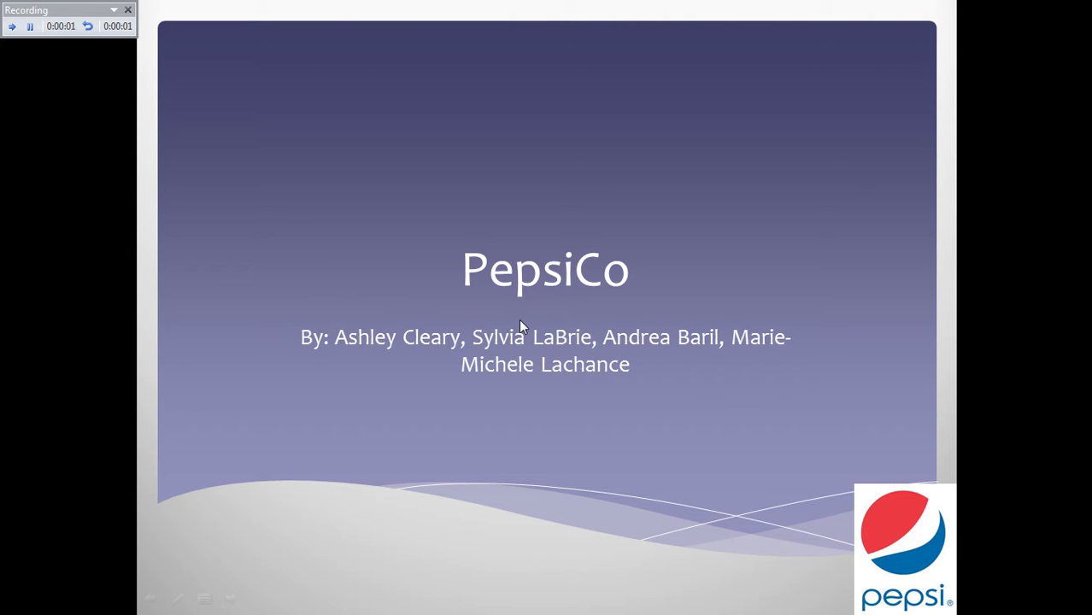
{"action": "left_click", "coordinate": [520, 321]}
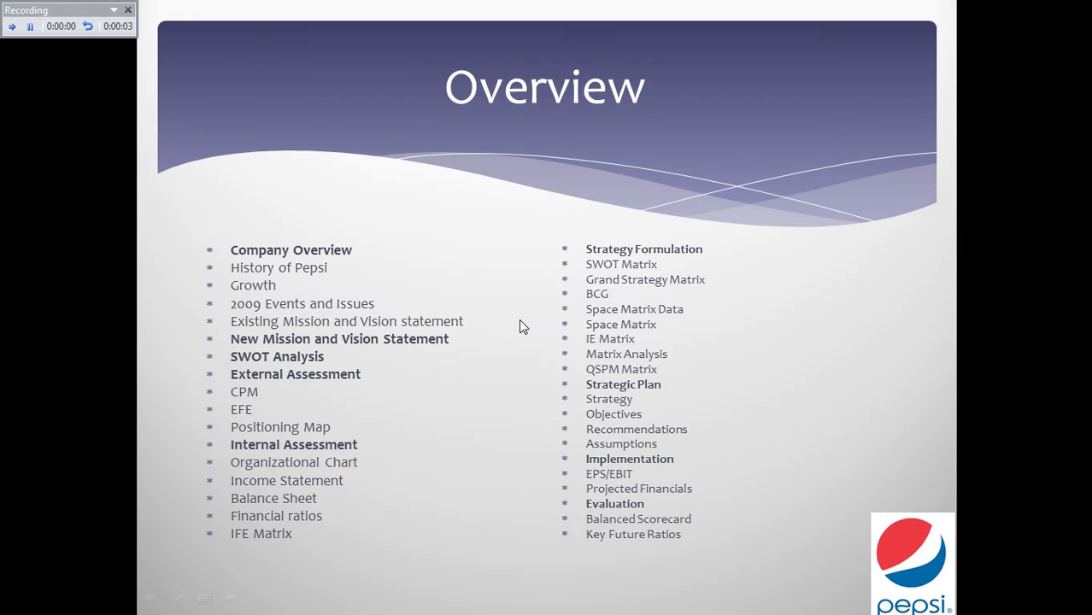
{"action": "left_click", "coordinate": [520, 321]}
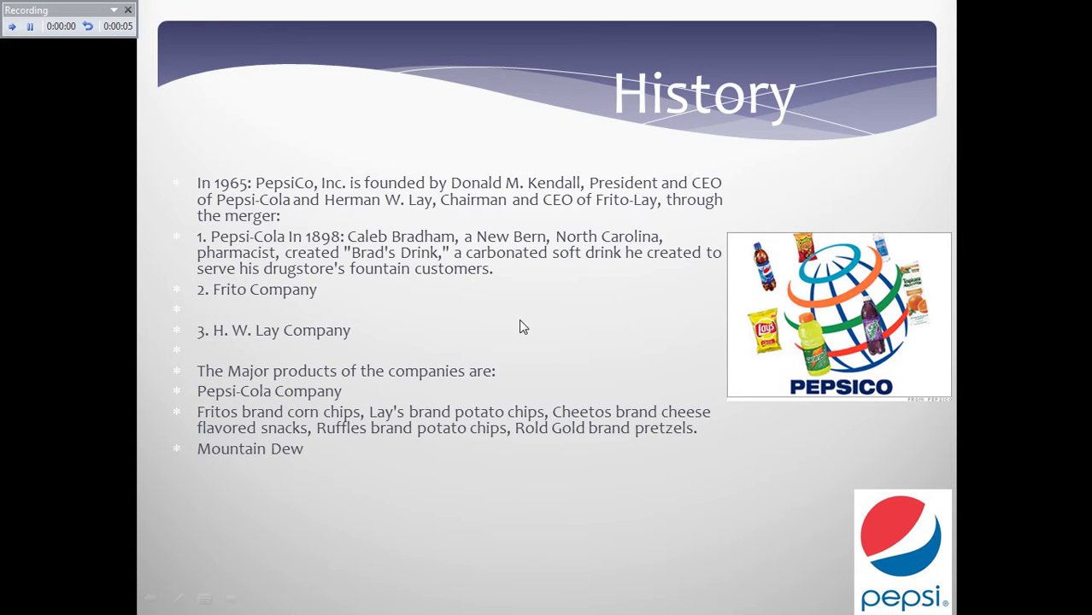
{"action": "left_click", "coordinate": [519, 322]}
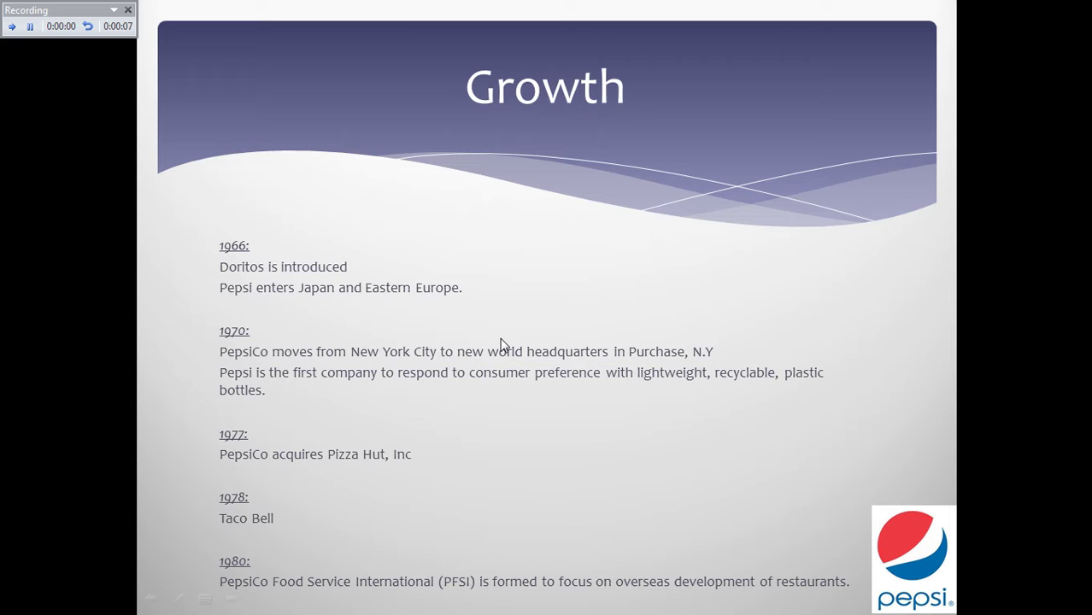
{"action": "key", "text": "Escape"}
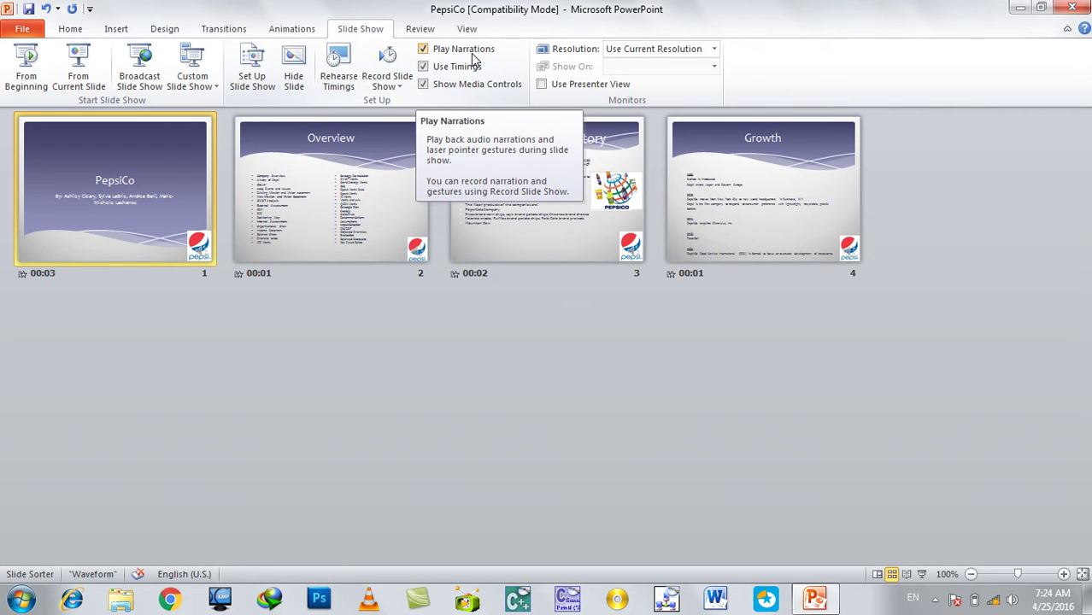
Step: Turn off Play Narrations and test the show up to the Overview slide
{"action": "key", "text": "F5"}
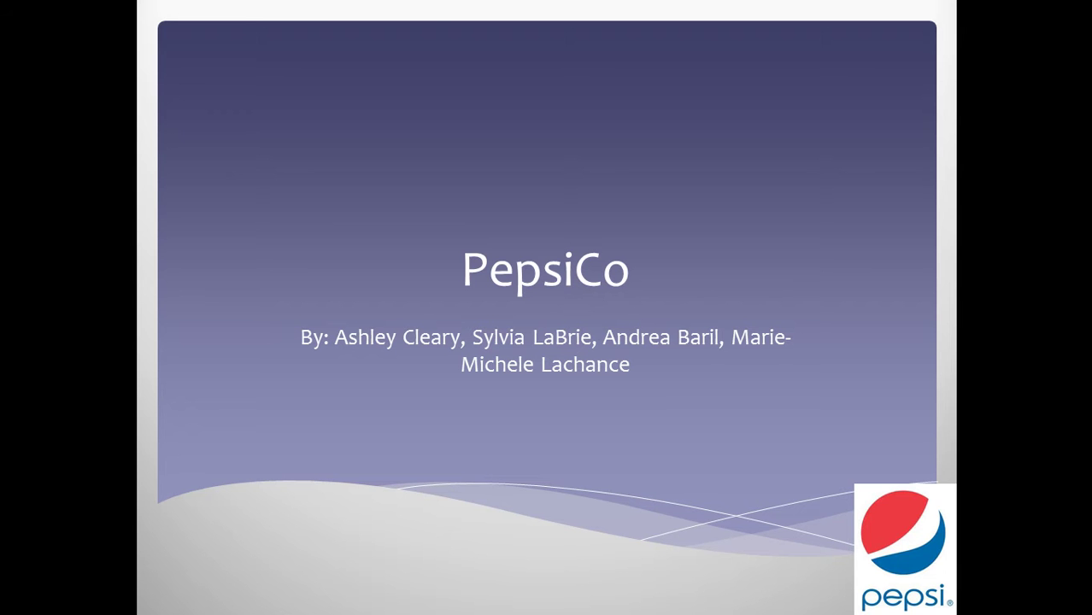
{"action": "key", "text": "Escape"}
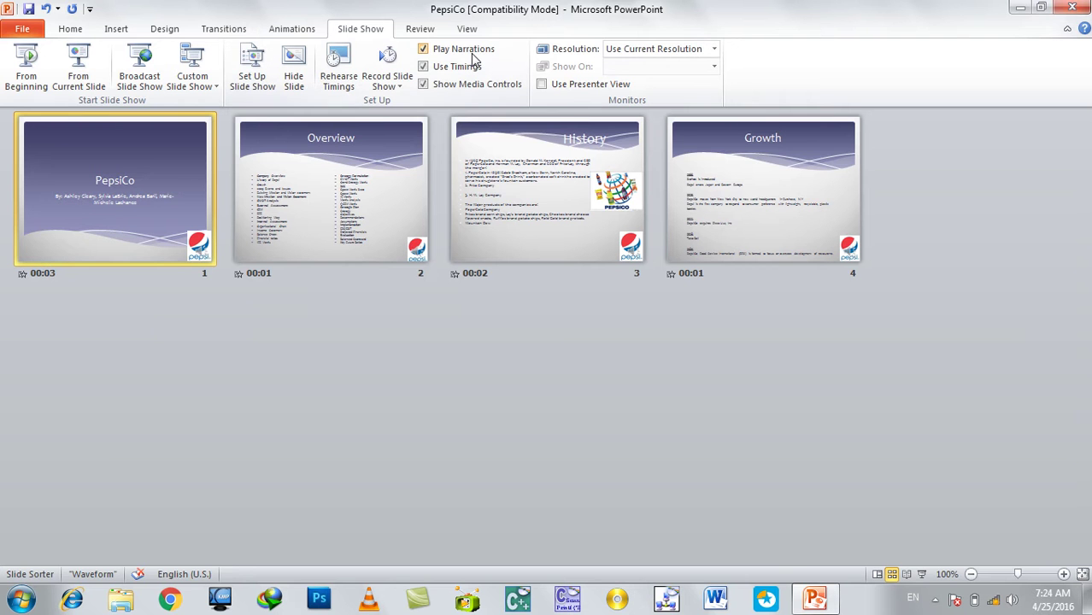
{"action": "left_click", "coordinate": [474, 54]}
{"action": "key", "text": "F5"}
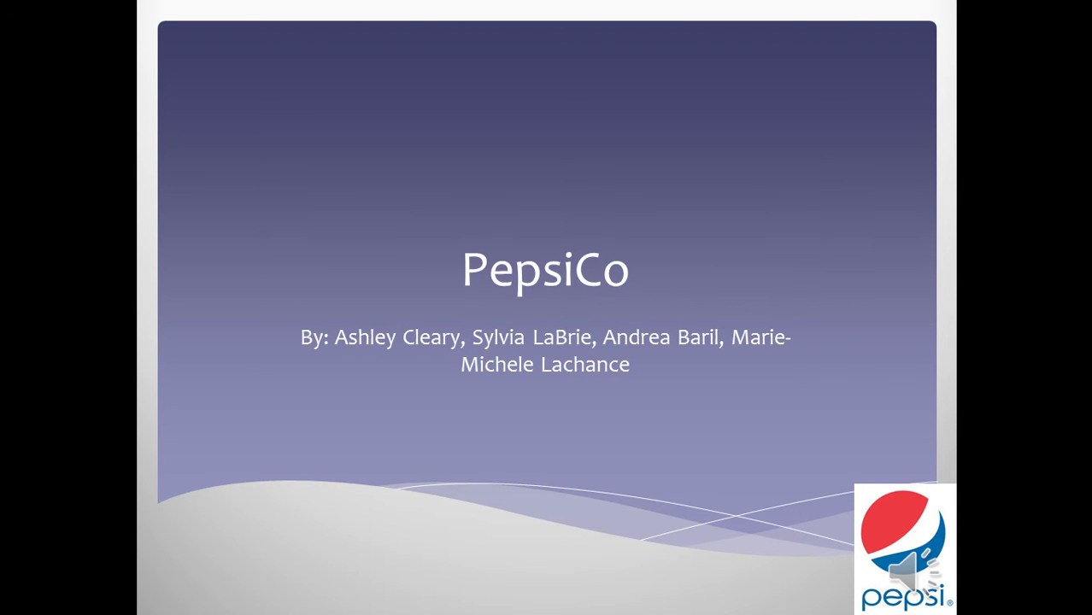
{"action": "key", "text": "Right"}
{"action": "key", "text": "Escape"}
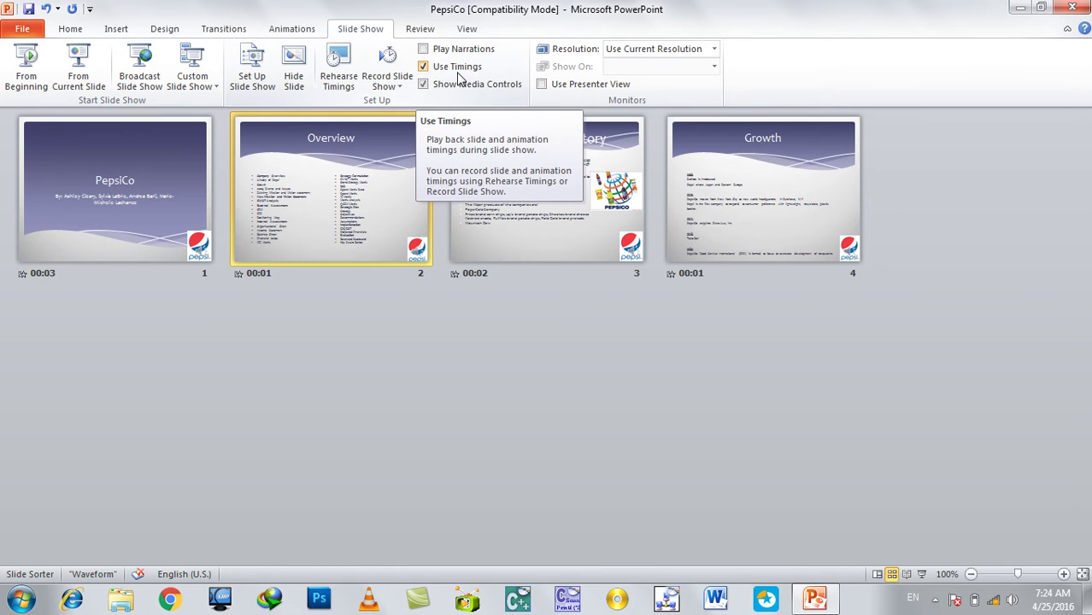
Step: Turn off Use Timings and preview the show from the first slide several times
{"action": "left_click", "coordinate": [457, 67]}
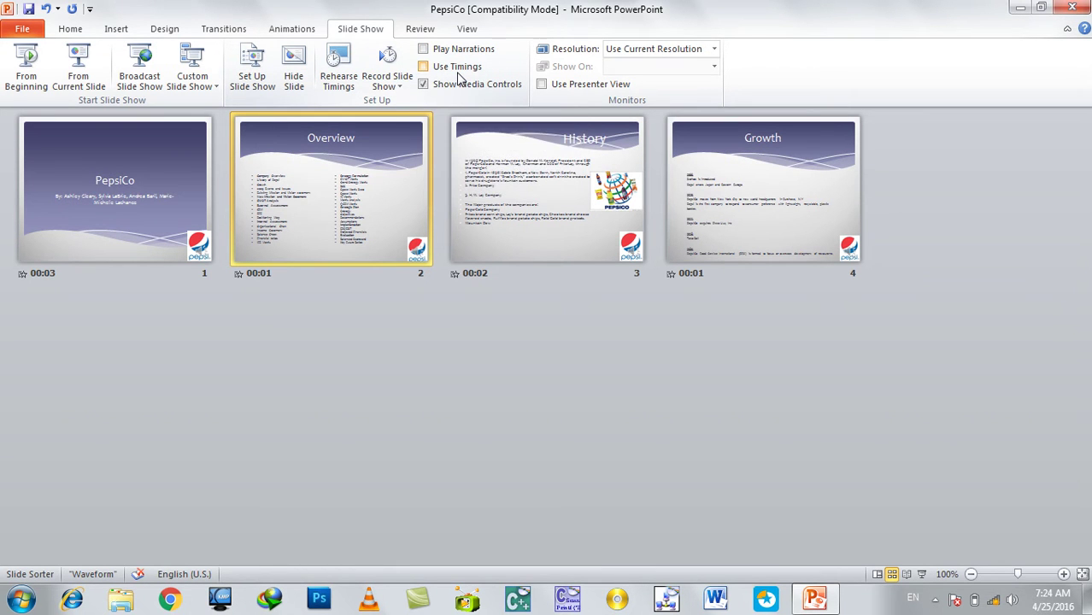
{"action": "key", "text": "F5"}
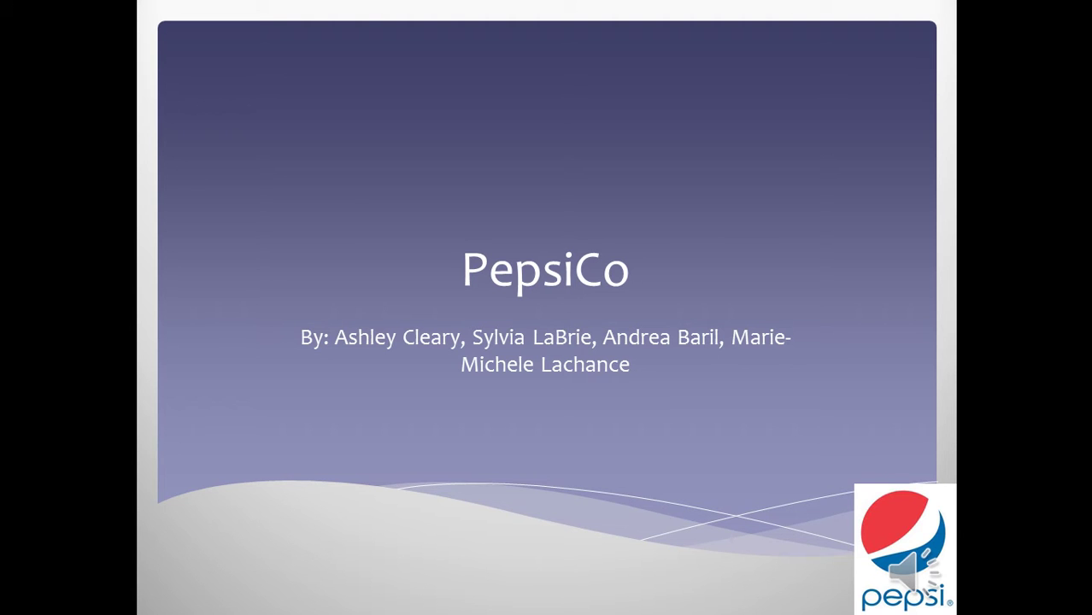
{"action": "key", "text": "Escape"}
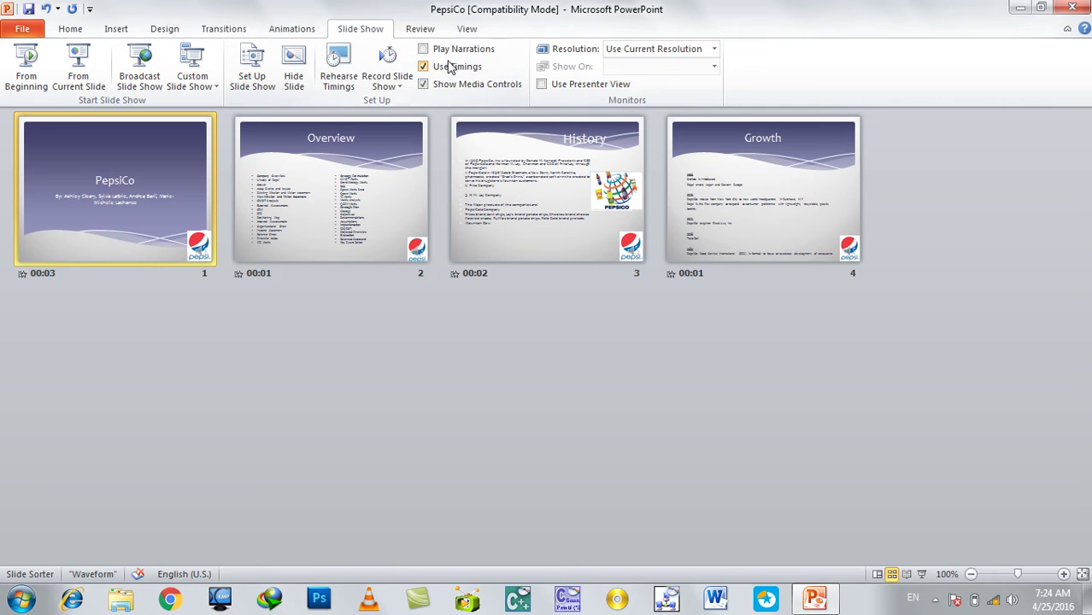
{"action": "key", "text": "F5"}
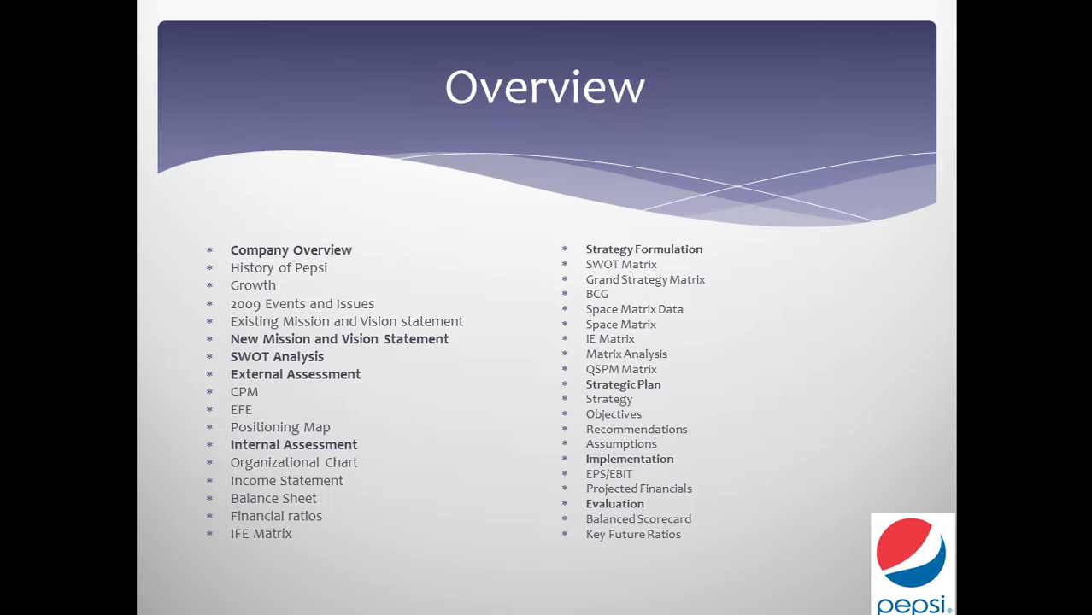
{"action": "key", "text": "Escape"}
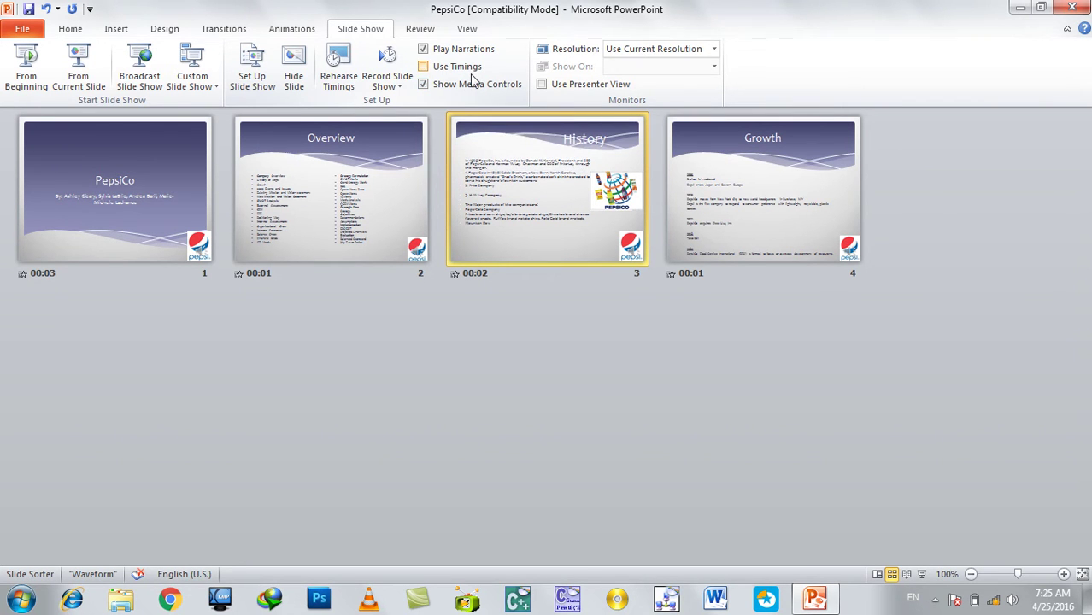
{"action": "key", "text": "F5"}
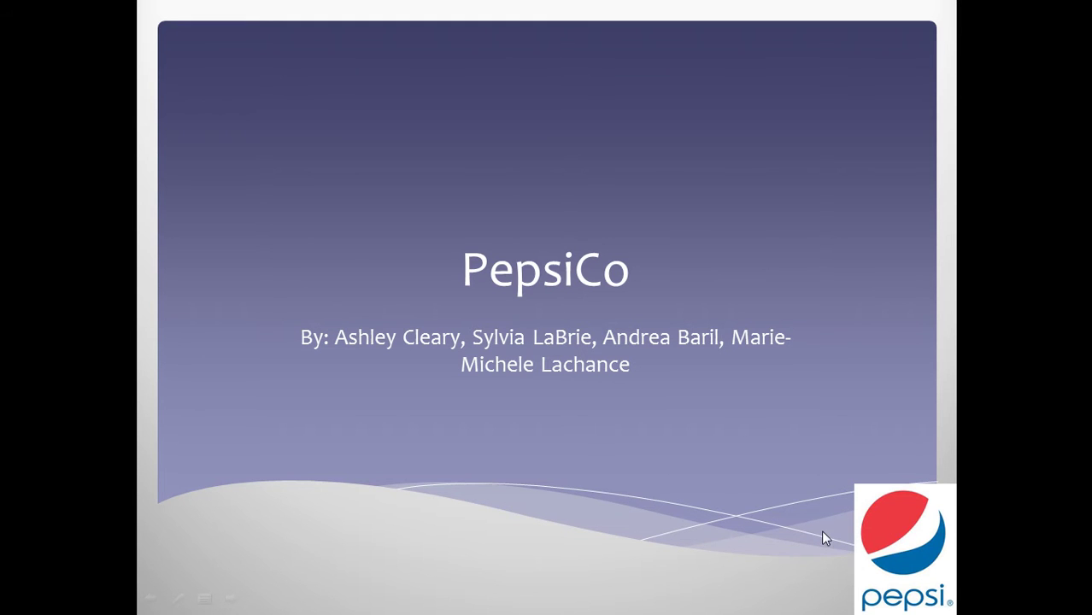
Step: Click through the remaining slides to finish and exit the show
{"action": "left_click", "coordinate": [820, 529]}
{"action": "left_click", "coordinate": [763, 548]}
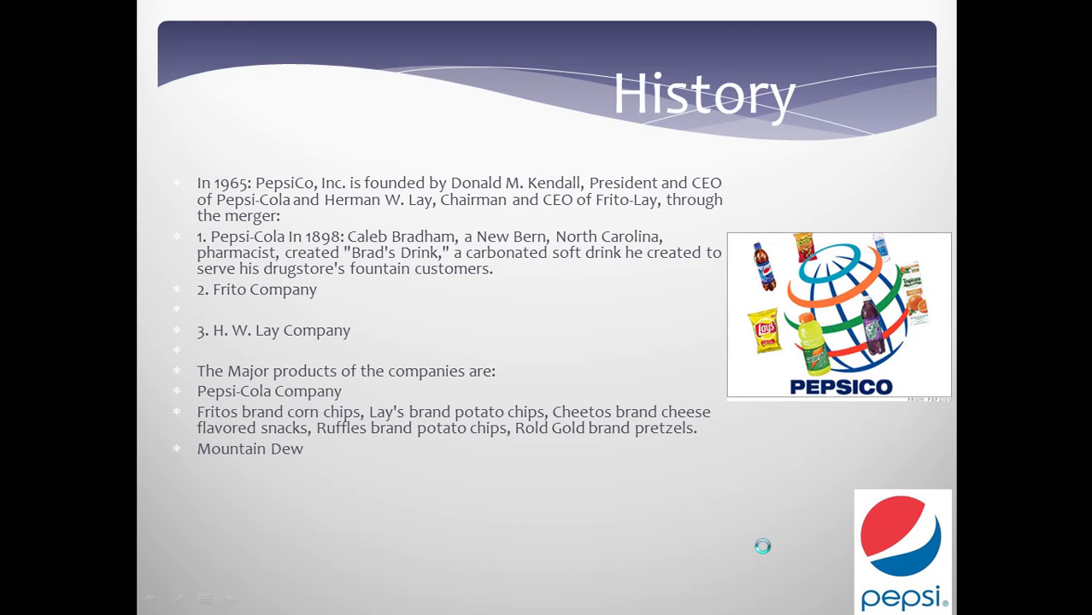
{"action": "left_click", "coordinate": [764, 548]}
{"action": "left_click", "coordinate": [764, 552]}
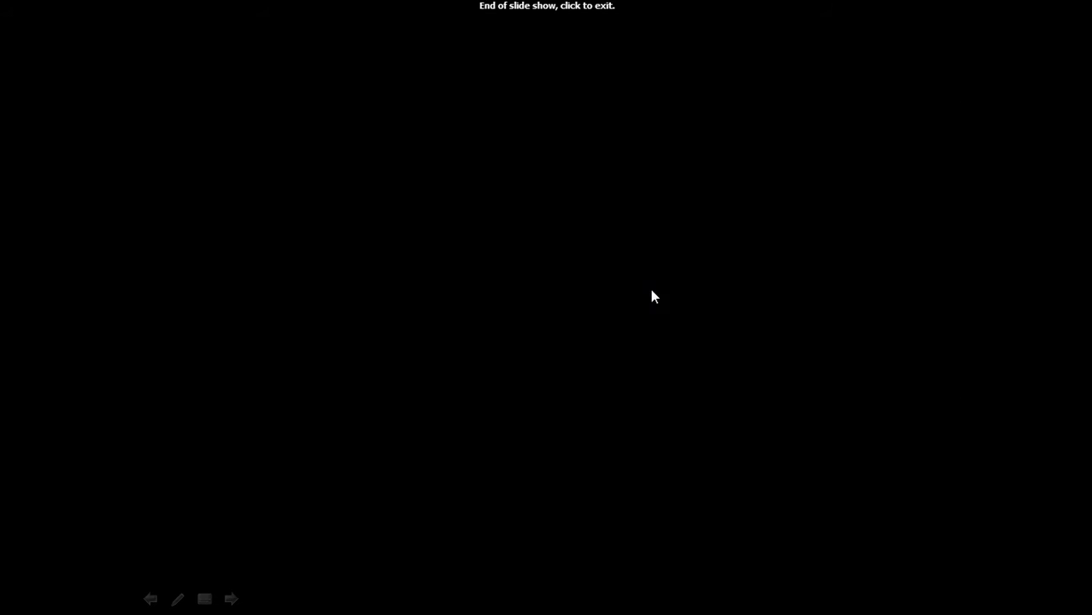
{"action": "left_click", "coordinate": [711, 505]}
Step: Turn off Play Narrations and Show Media Controls, testing the show after each, including the title sound clip
{"action": "left_click", "coordinate": [457, 49]}
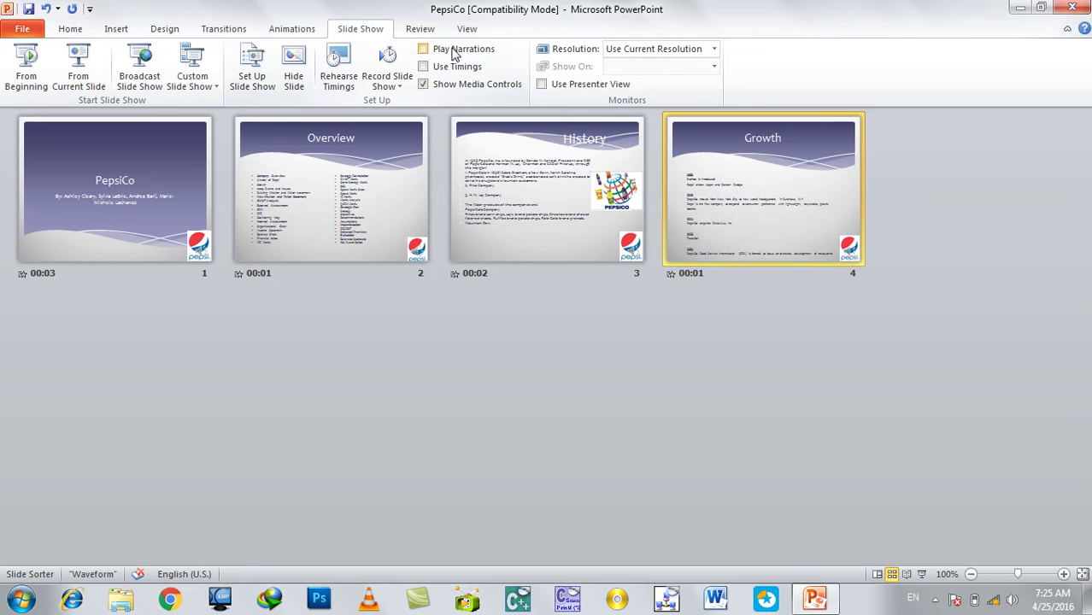
{"action": "key", "text": "F5"}
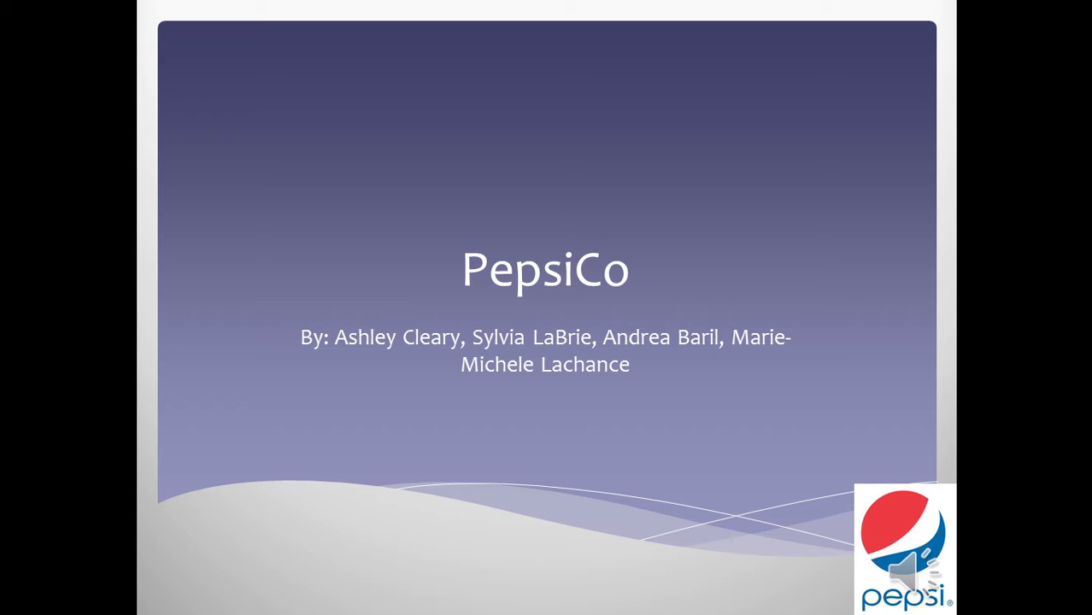
{"action": "mouse_move", "coordinate": [768, 578]}
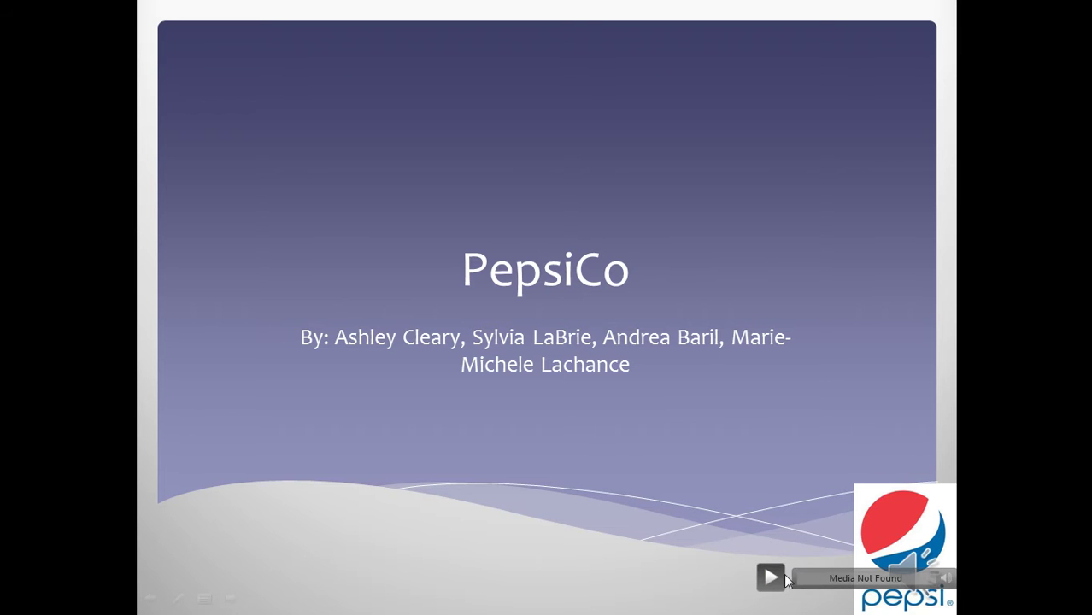
{"action": "left_click", "coordinate": [772, 582]}
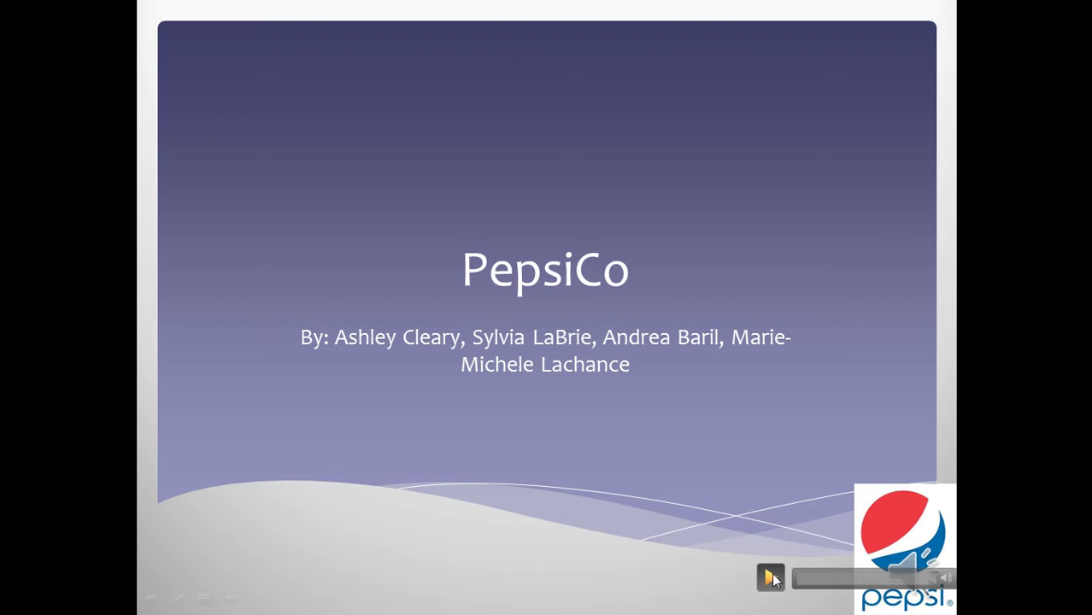
{"action": "key", "text": "Escape"}
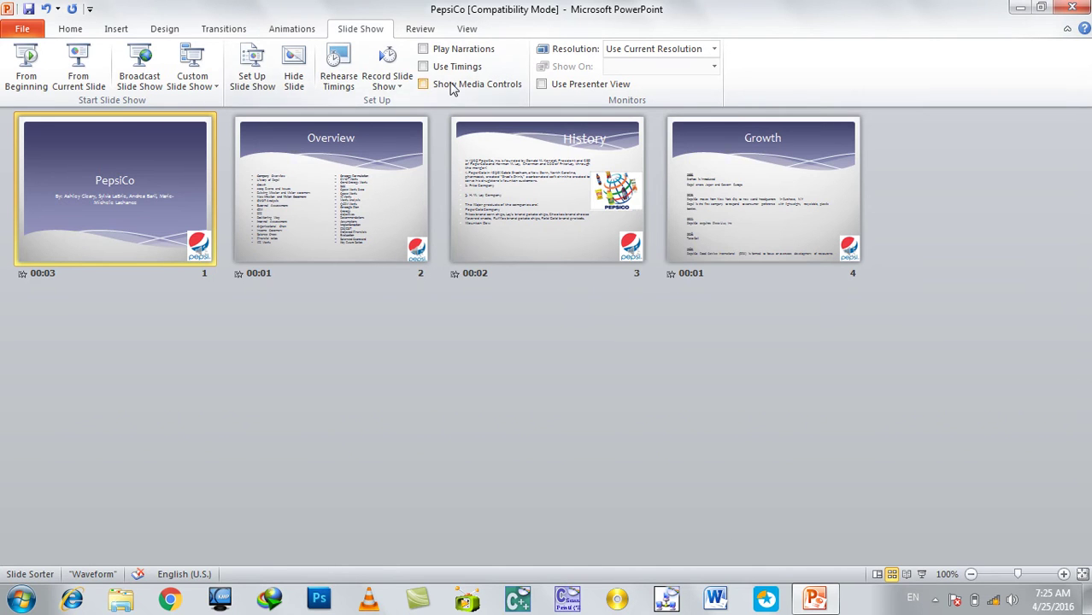
{"action": "key", "text": "F5"}
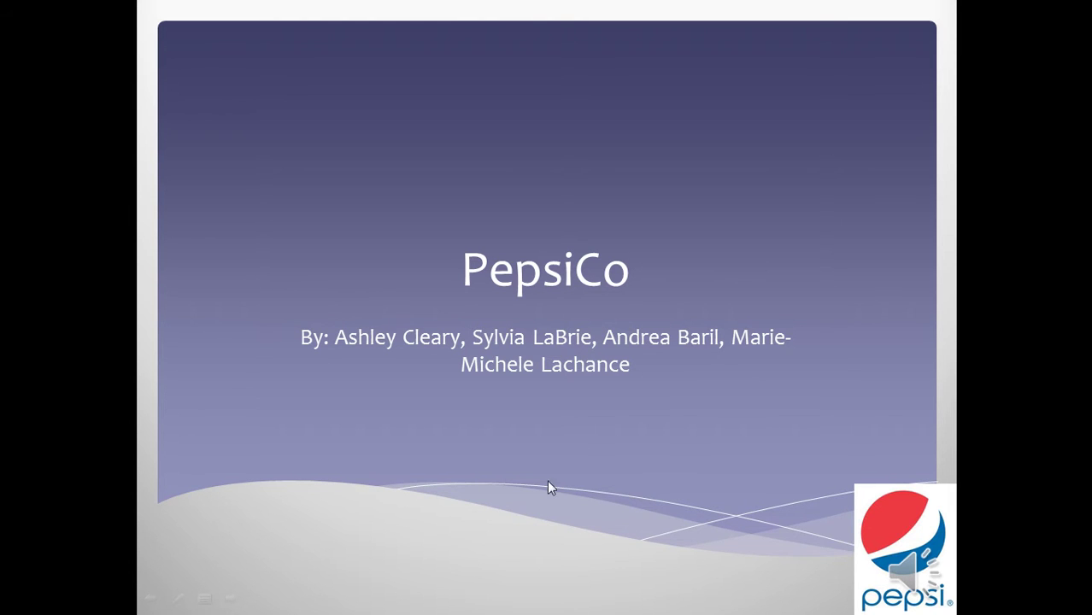
{"action": "key", "text": "Escape"}
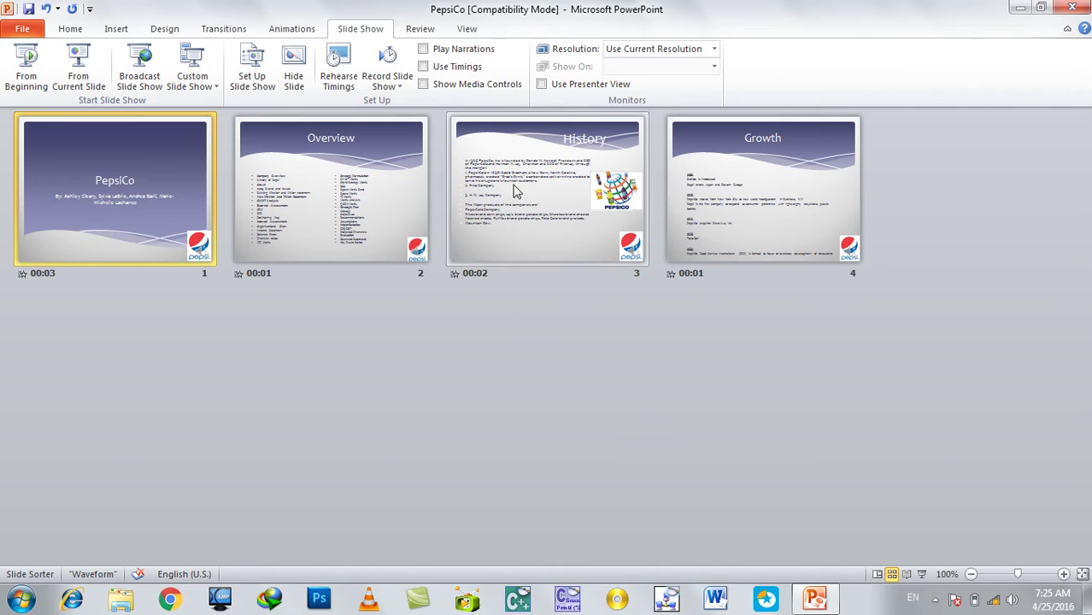
Step: Re-enable media controls, slide timings and narration playback for the slide show
{"action": "left_click", "coordinate": [423, 83]}
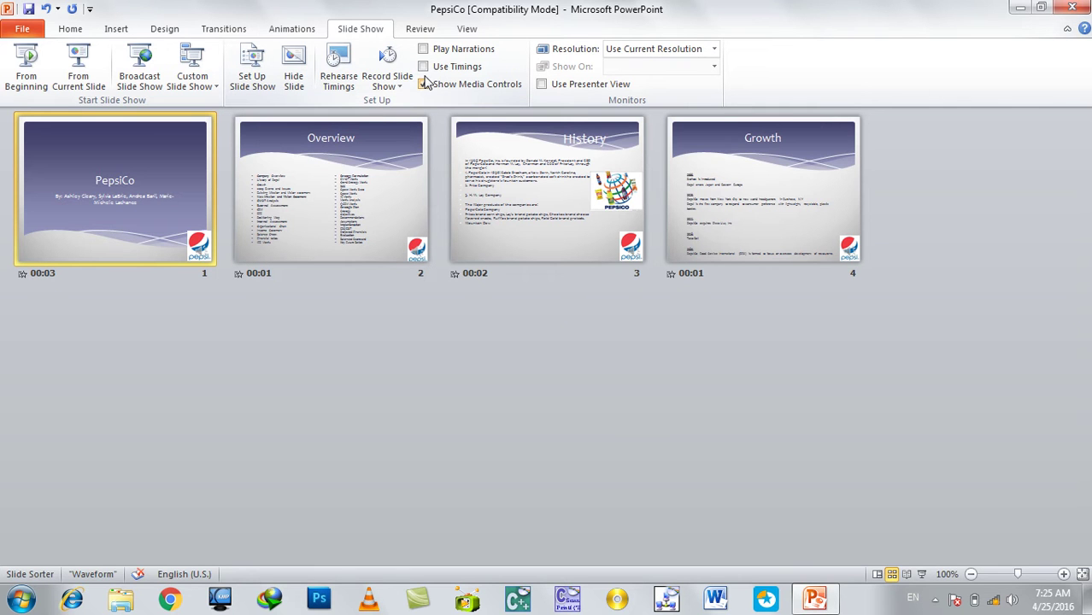
{"action": "left_click", "coordinate": [423, 67]}
{"action": "left_click", "coordinate": [423, 49]}
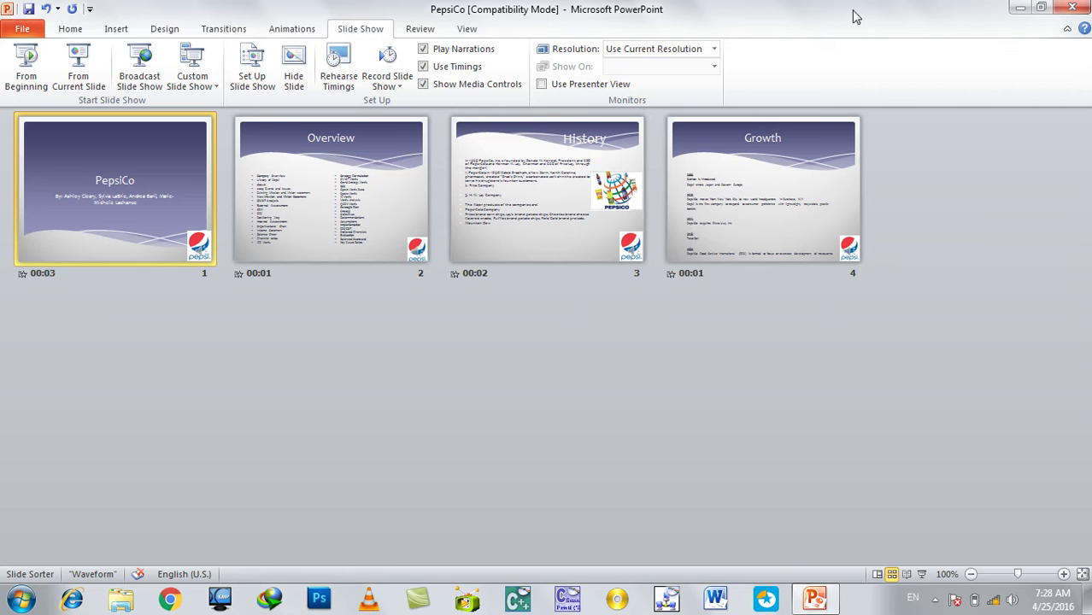
Step: Keep the slide show at Use Current Resolution and minimize PowerPoint to the desktop
{"action": "left_click", "coordinate": [713, 51]}
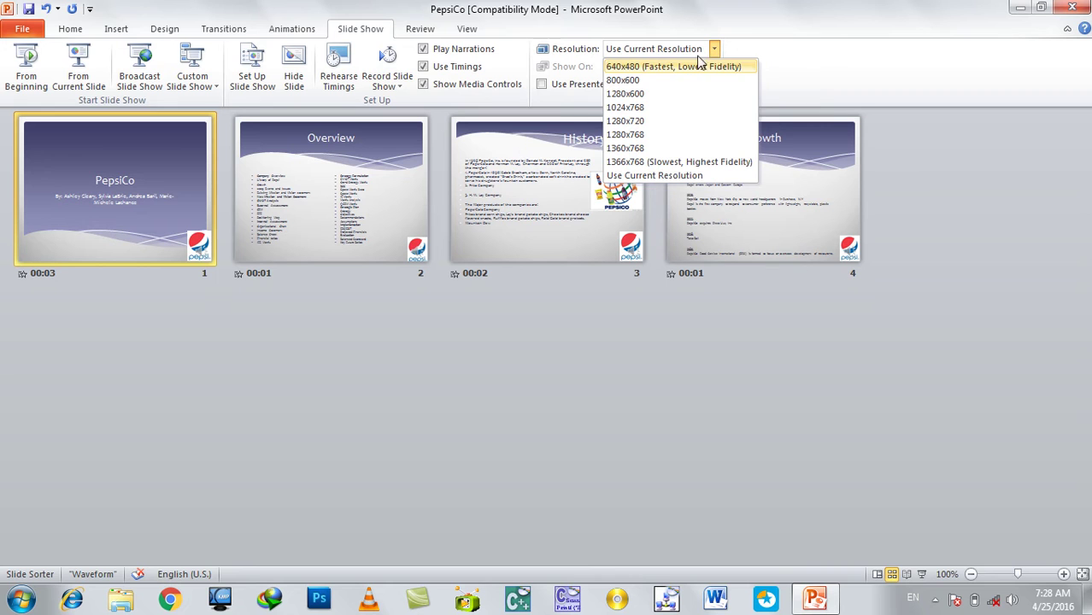
{"action": "left_click", "coordinate": [692, 177]}
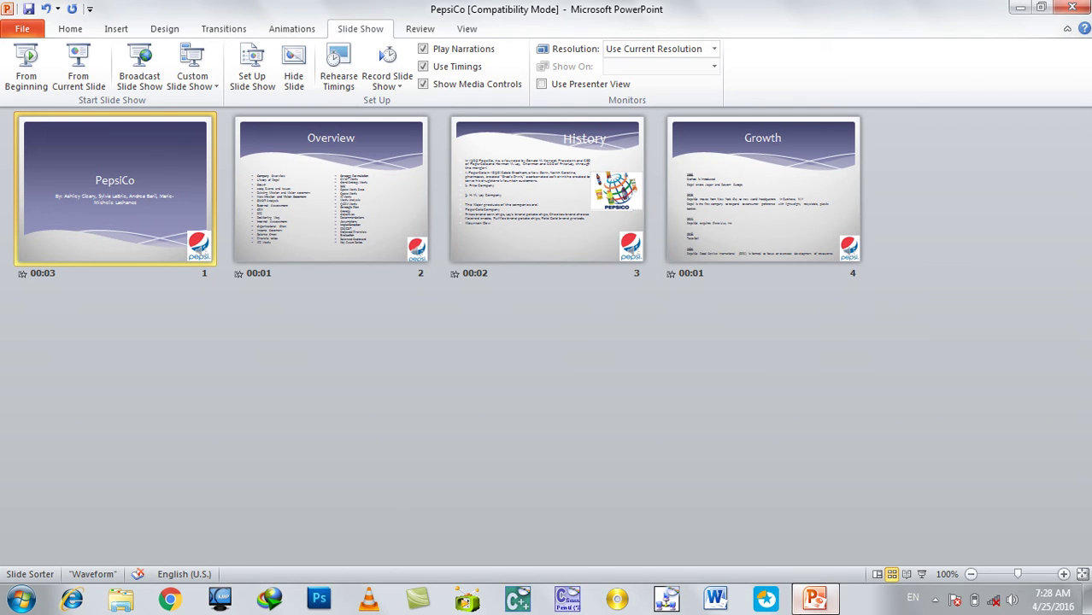
{"action": "left_click", "coordinate": [803, 601]}
Step: Check the desktop's screen resolution option, then restore PowerPoint from the taskbar
{"action": "right_click", "coordinate": [727, 243]}
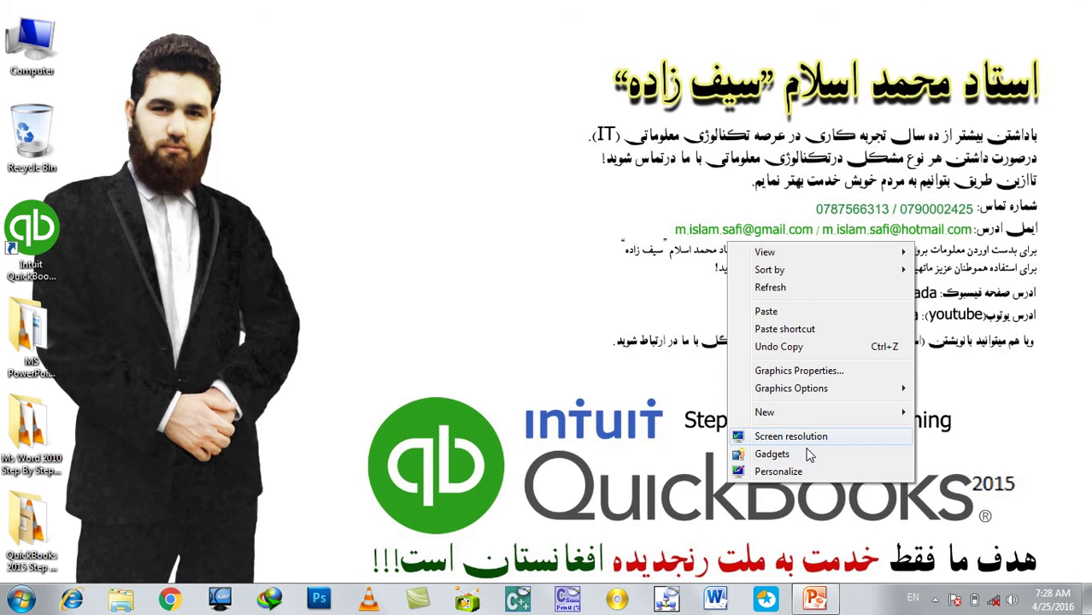
{"action": "left_click", "coordinate": [814, 600]}
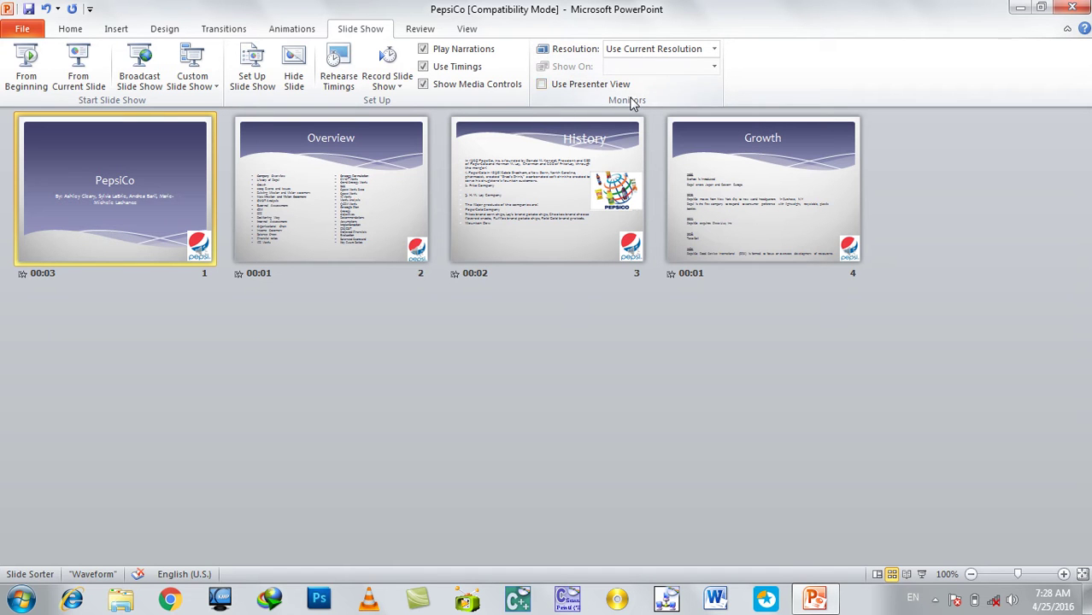
Step: Try Presenter View, cancel the second-monitor warning, and open slide 1 in normal view under Review
{"action": "left_click", "coordinate": [581, 86]}
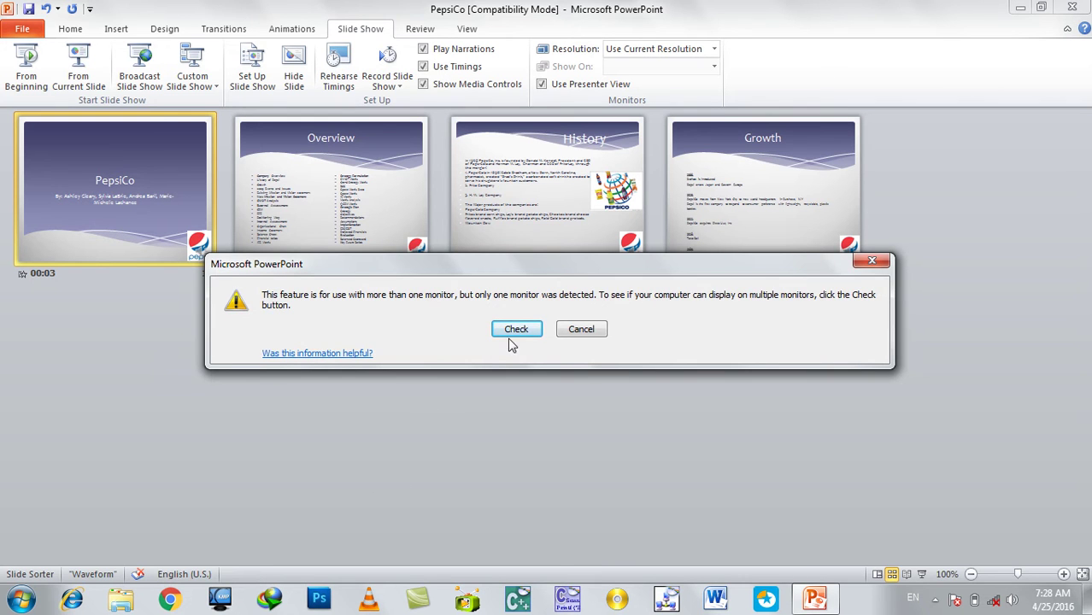
{"action": "left_click", "coordinate": [571, 331]}
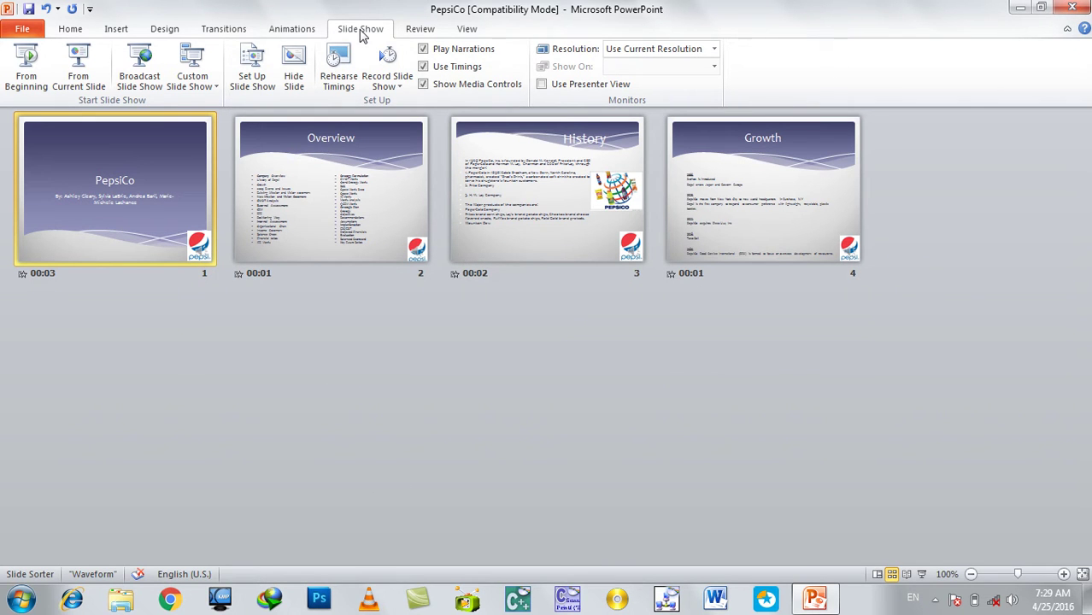
{"action": "left_click", "coordinate": [426, 28]}
{"action": "double_click", "coordinate": [203, 254]}
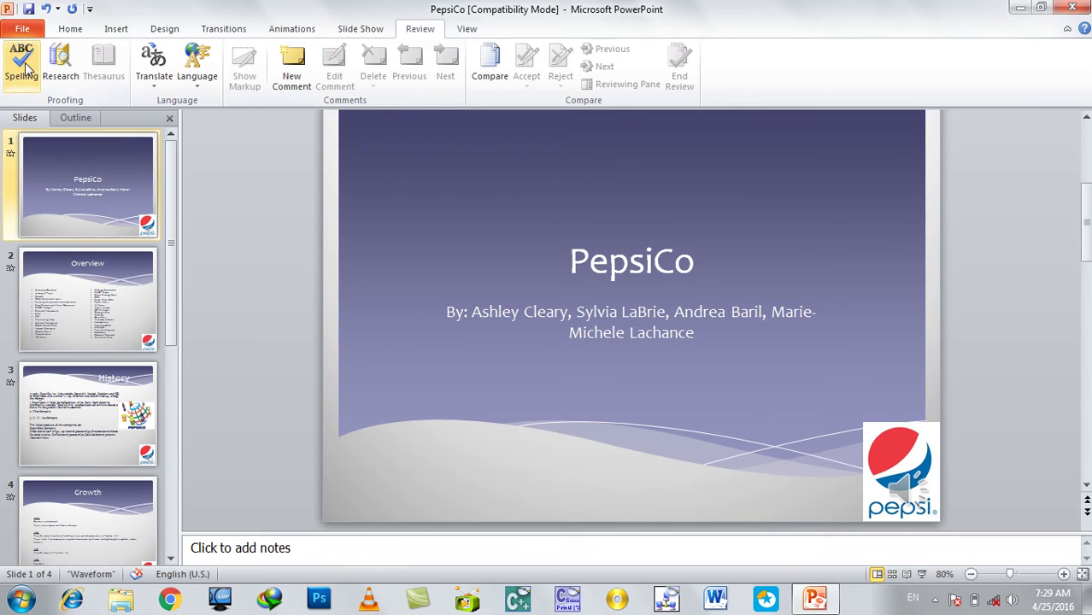
Step: Add a new slide after Growth and type Gooood in its text area
{"action": "left_click", "coordinate": [118, 502]}
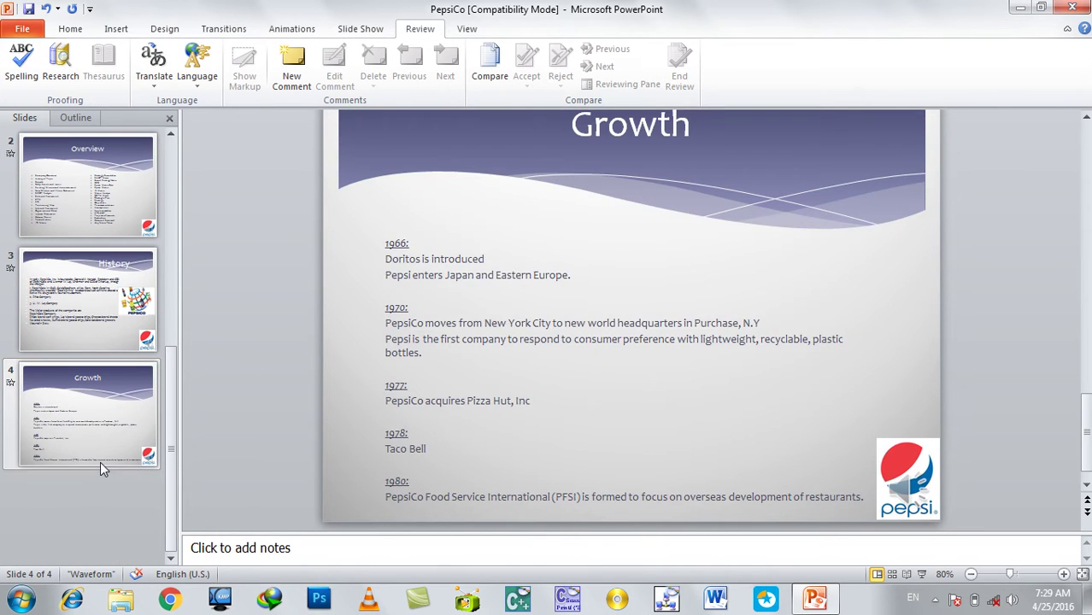
{"action": "key", "text": "Return"}
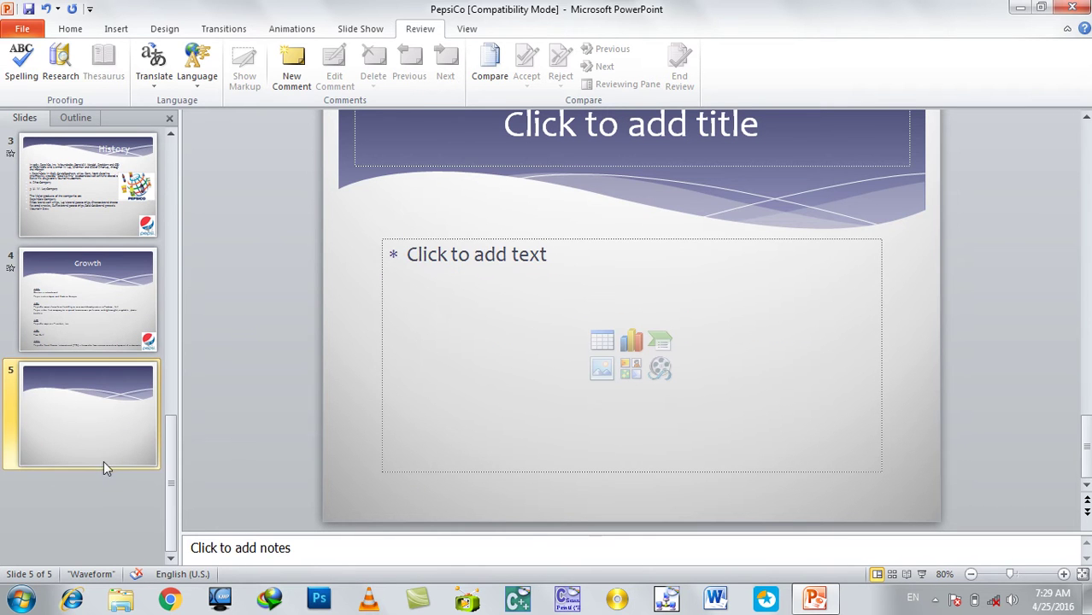
{"action": "left_click", "coordinate": [497, 295]}
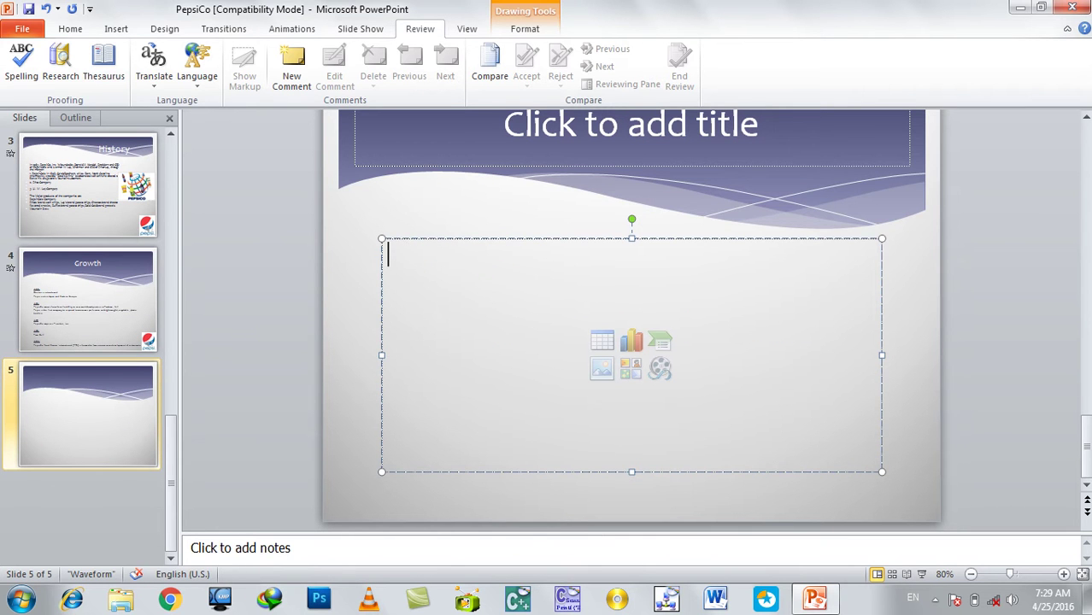
{"action": "type", "text": "goooo"}
Step: Copy Gooood and paste it until the slide has five lines of Gooood
{"action": "key", "text": "Return"}
{"action": "key", "text": "Up"}
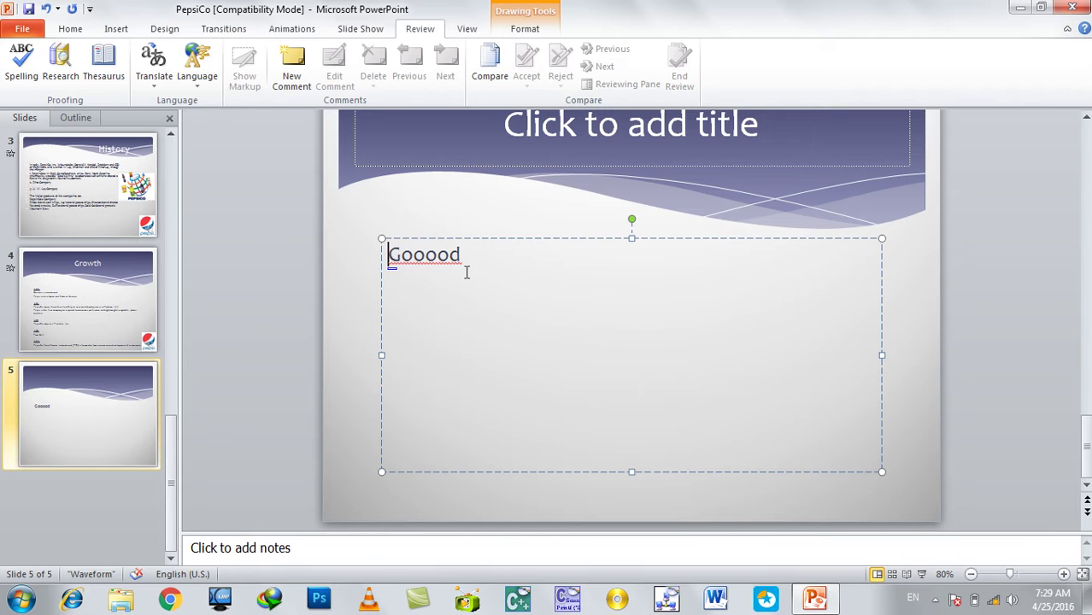
{"action": "double_click", "coordinate": [435, 265]}
{"action": "key", "text": "ctrl+c"}
{"action": "left_click", "coordinate": [439, 291]}
{"action": "key", "text": "ctrl+v"}
{"action": "key", "text": "ctrl+v"}
{"action": "key", "text": "ctrl+z"}
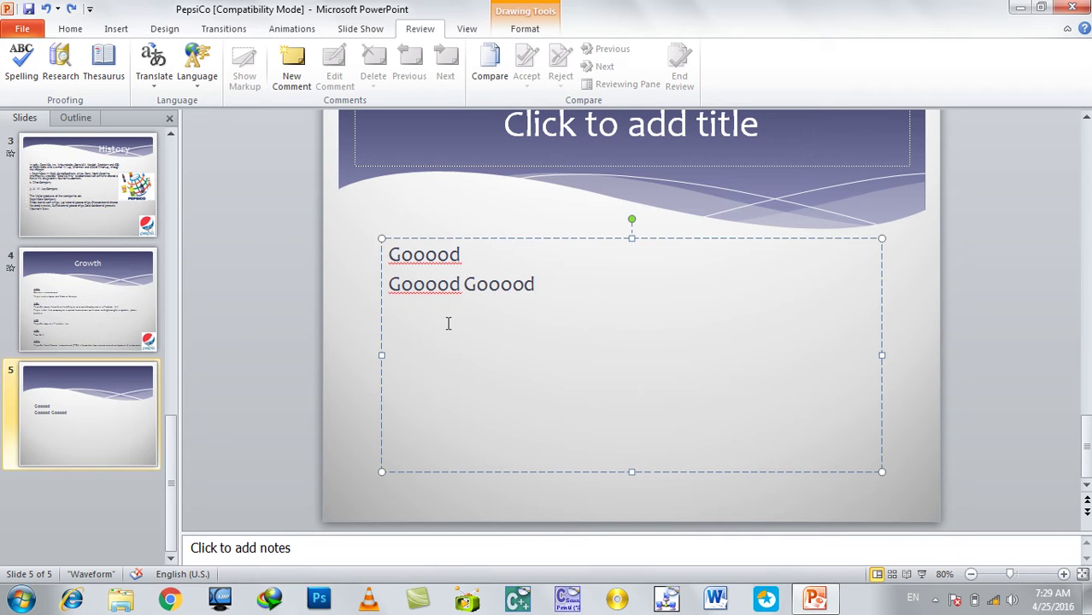
{"action": "key", "text": "ctrl+z"}
{"action": "key", "text": "Return"}
{"action": "key", "text": "ctrl+v"}
{"action": "key", "text": "Return"}
{"action": "key", "text": "ctrl+v"}
{"action": "key", "text": "Return"}
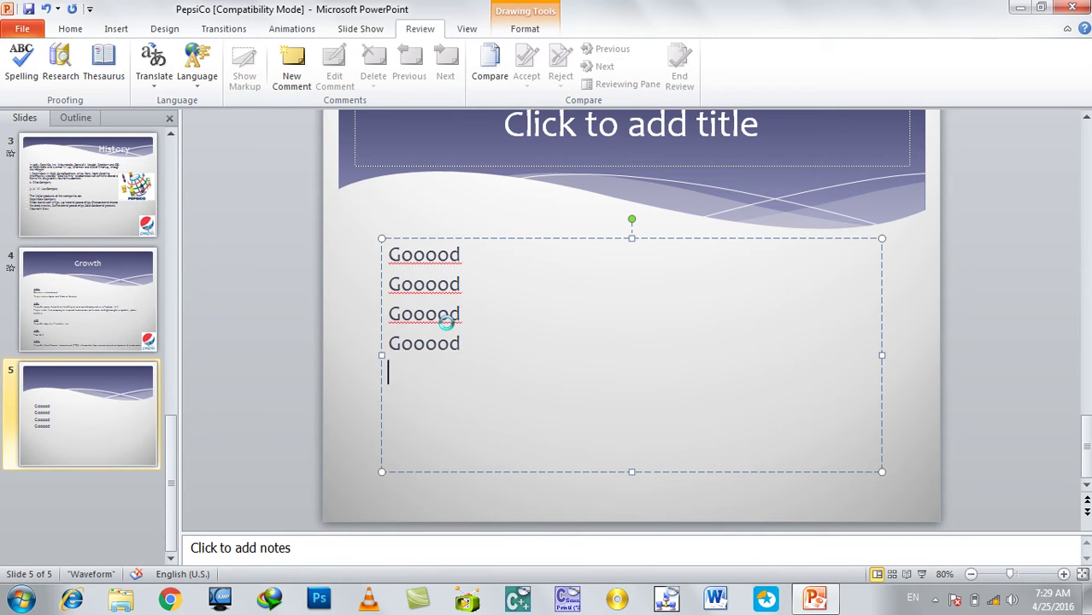
{"action": "key", "text": "ctrl+v"}
Step: Select the original slides from History up to the PepsiCo title slide
{"action": "left_click", "coordinate": [268, 256]}
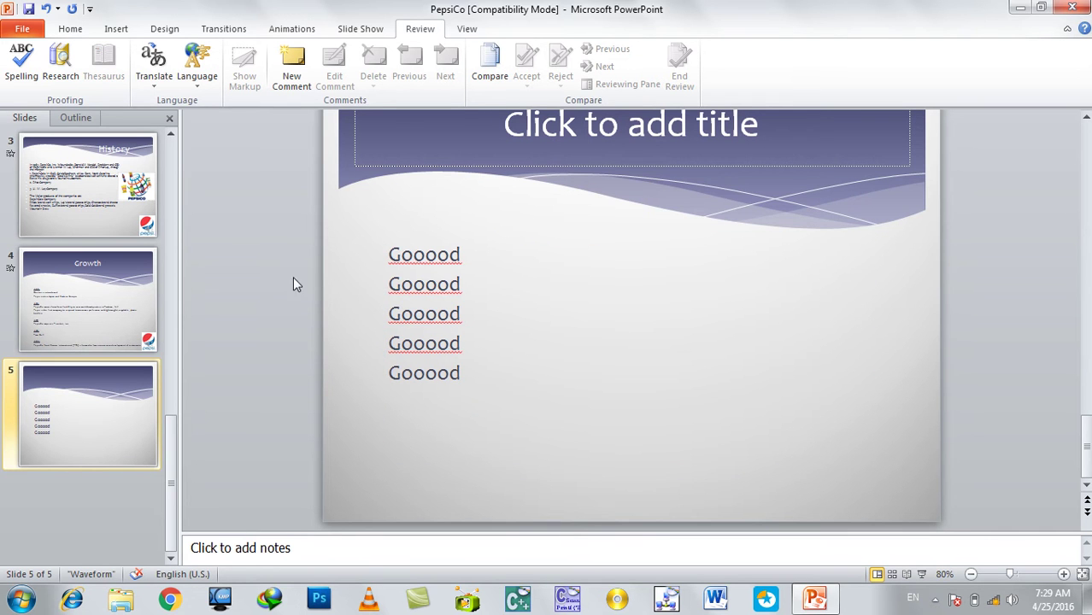
{"action": "left_click", "coordinate": [508, 287]}
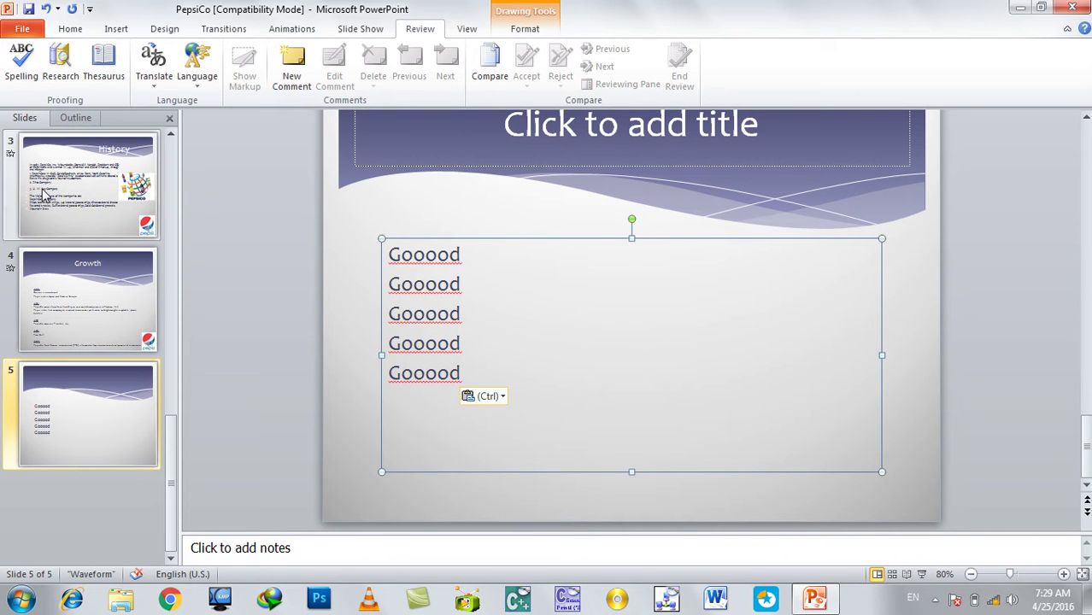
{"action": "left_click", "coordinate": [37, 213]}
{"action": "scroll", "coordinate": [50, 171], "scroll_direction": "up", "scroll_amount": 3}
{"action": "left_click", "coordinate": [51, 163], "text": "shift"}
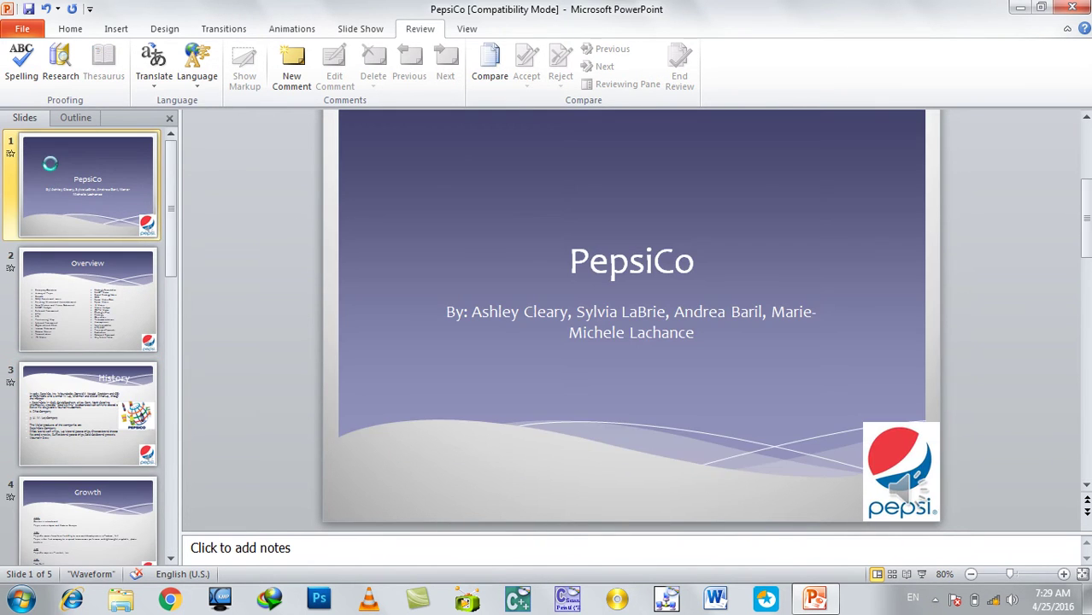
Step: Delete the original slides and start a spelling check on the test slide
{"action": "key", "text": "Delete"}
{"action": "key", "text": "Delete"}
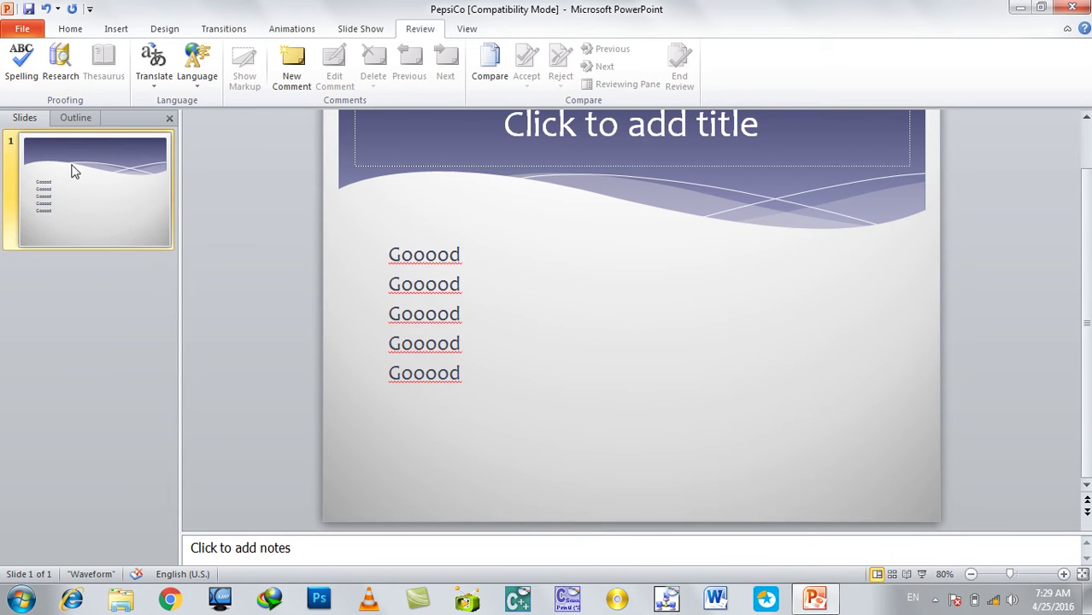
{"action": "left_click", "coordinate": [22, 62]}
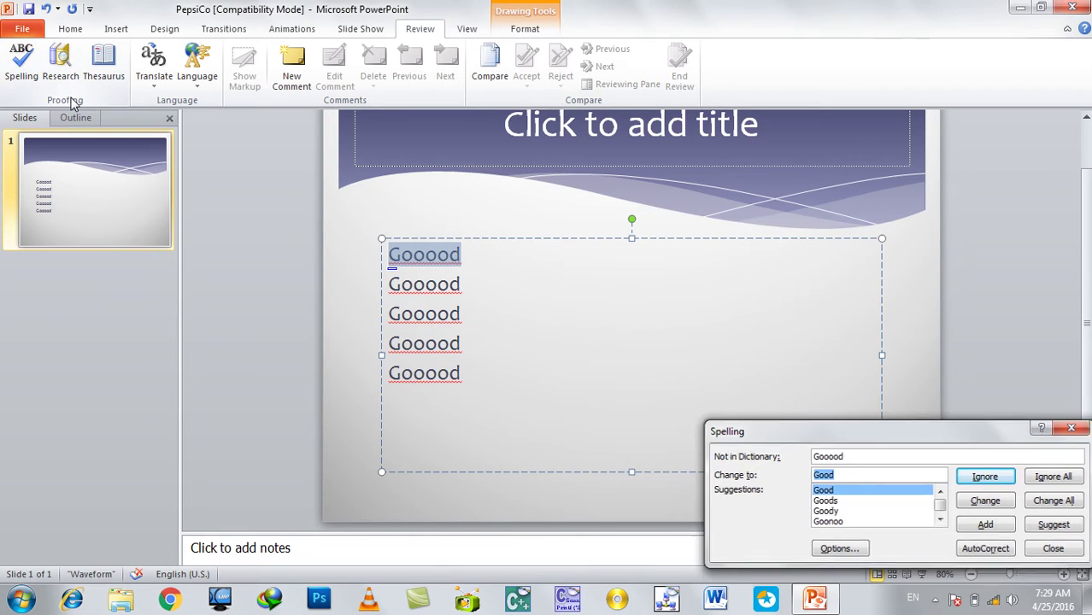
{"action": "key", "text": "Escape"}
{"action": "key", "text": "F7"}
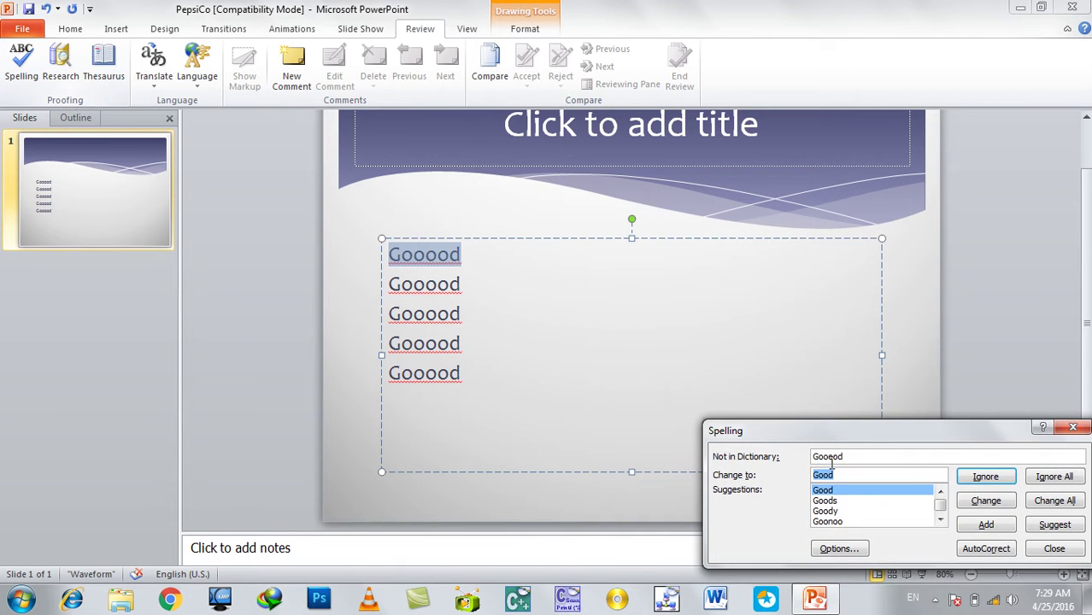
{"action": "left_click_drag", "start_coordinate": [866, 431], "coordinate": [794, 175]}
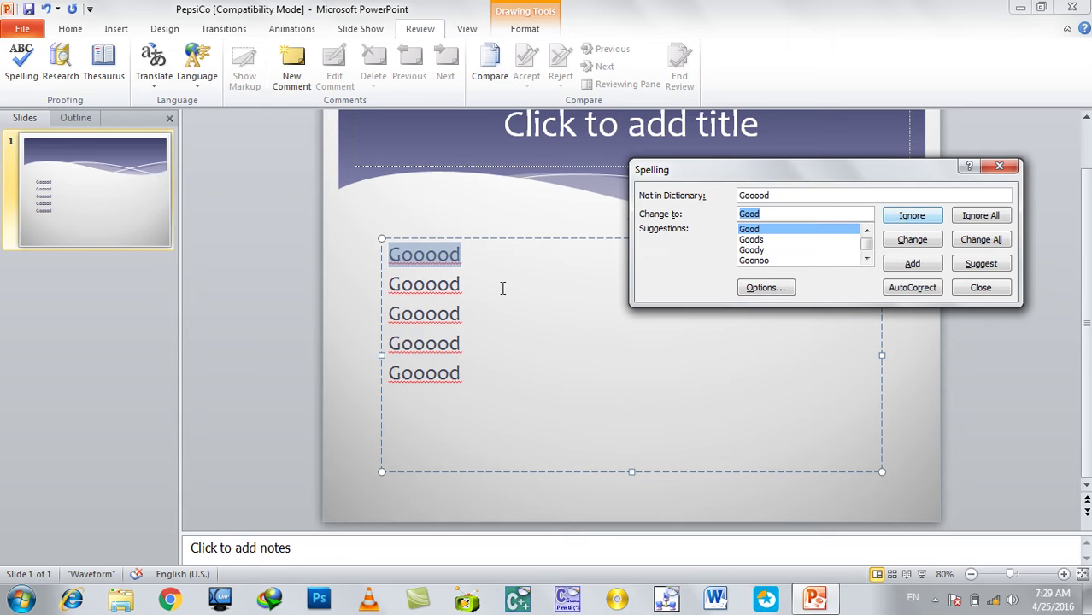
Step: Ignore the first Gooood, change the second to Good, and add Gooood to the dictionary
{"action": "left_click", "coordinate": [912, 217]}
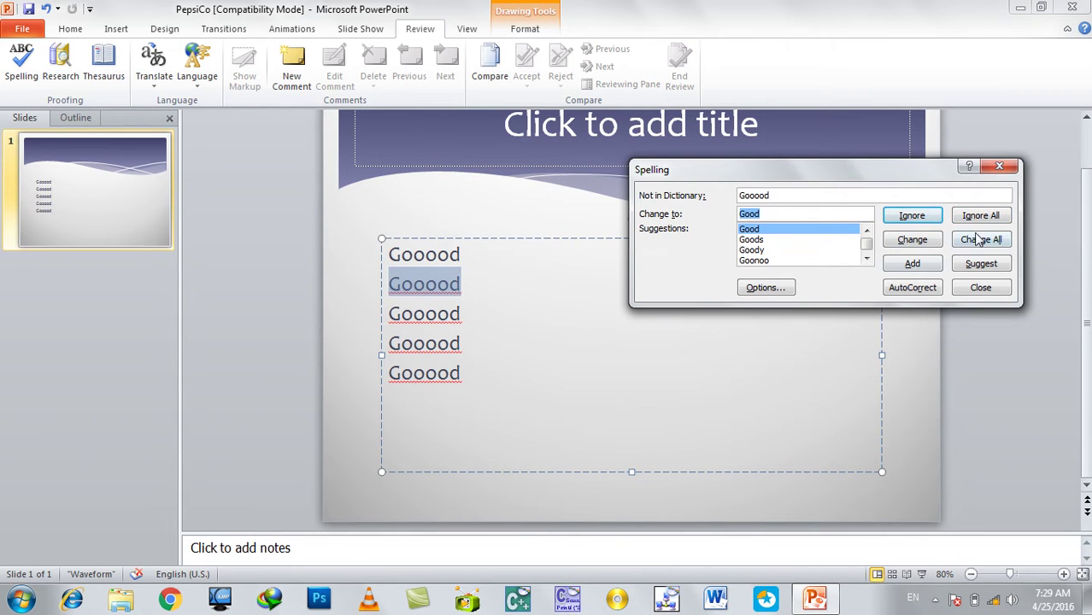
{"action": "left_click", "coordinate": [912, 240]}
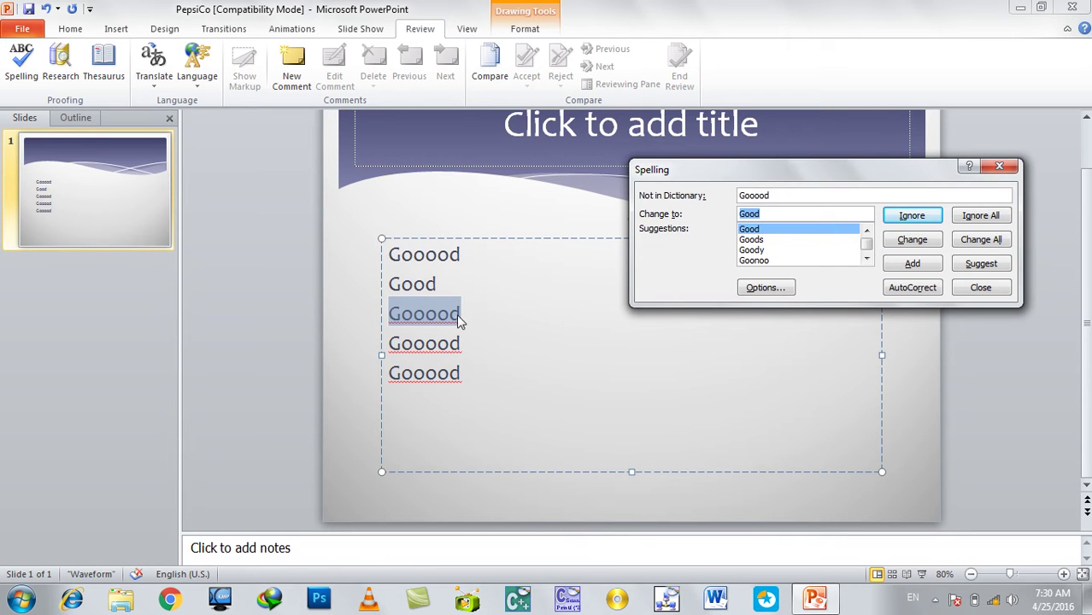
{"action": "left_click", "coordinate": [895, 265]}
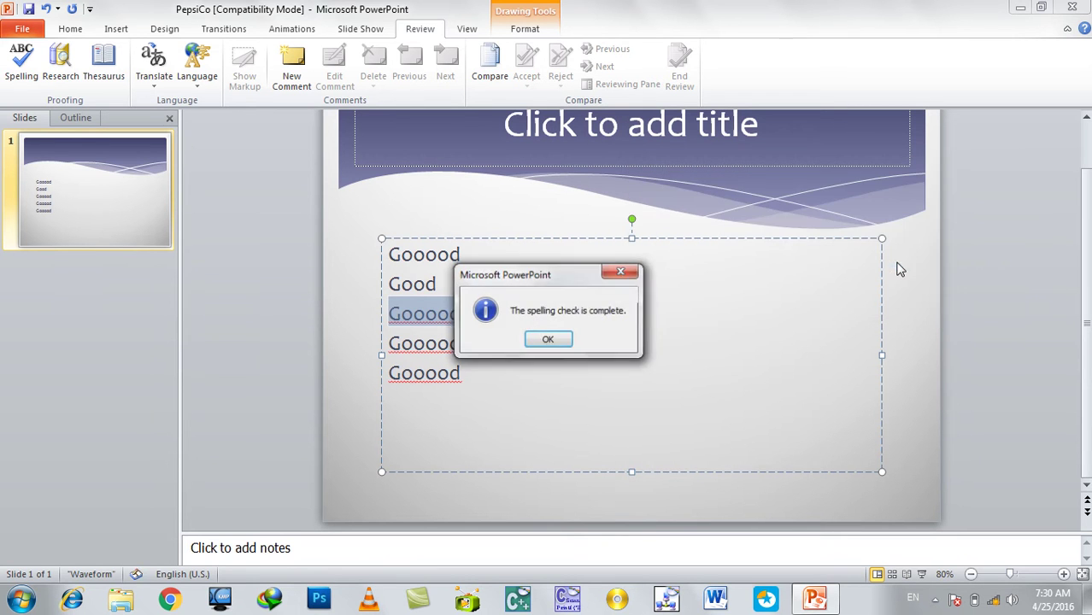
{"action": "left_click", "coordinate": [547, 339]}
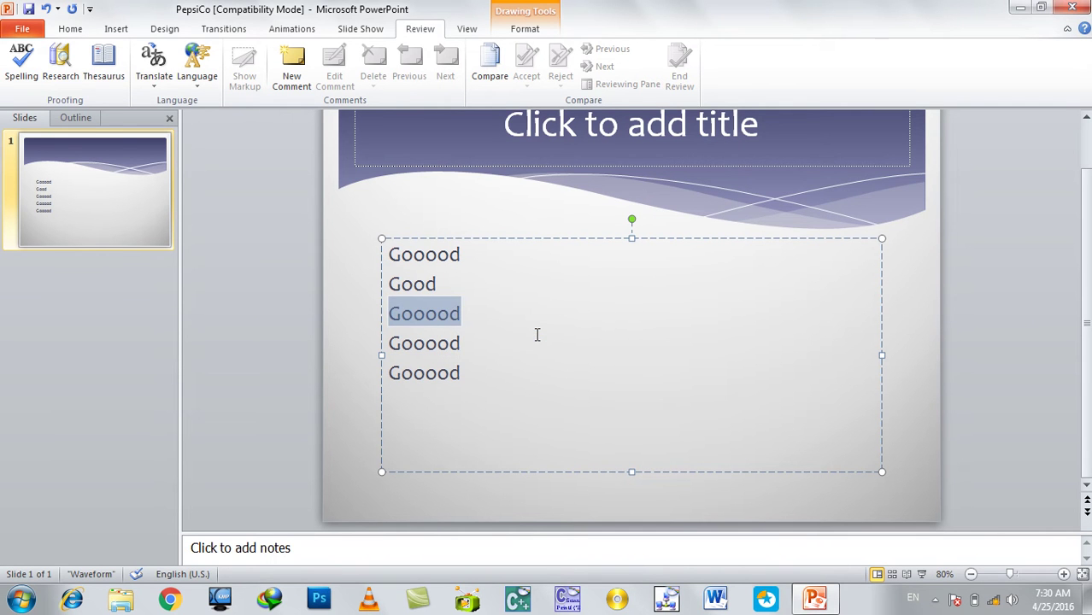
Step: Delete Gooood from the CUSTOM.DIC word list in the Proofing options
{"action": "left_click", "coordinate": [530, 355]}
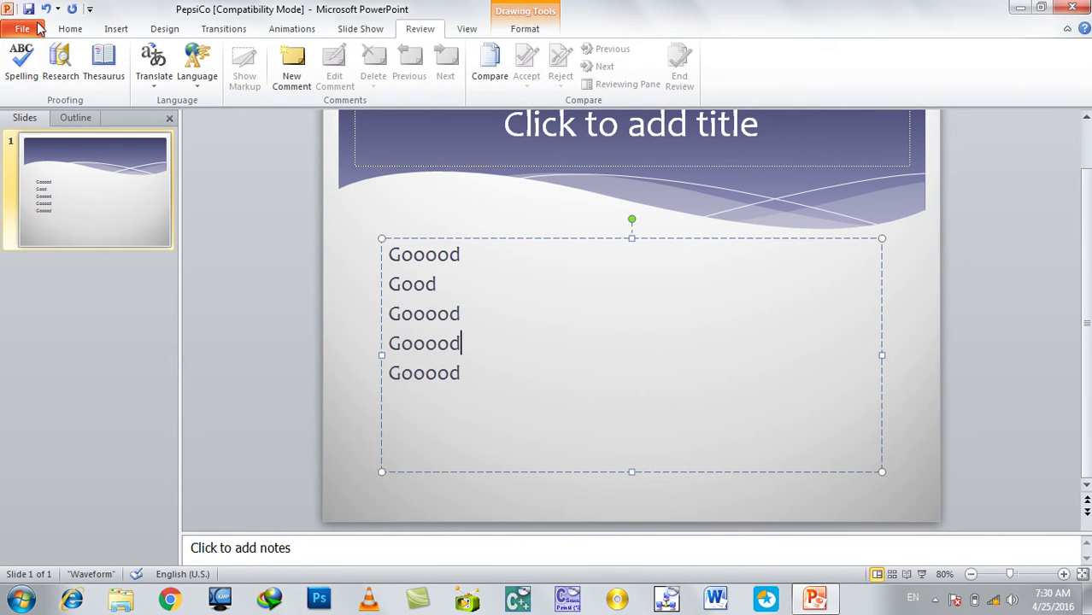
{"action": "left_click", "coordinate": [38, 28]}
{"action": "left_click", "coordinate": [38, 330]}
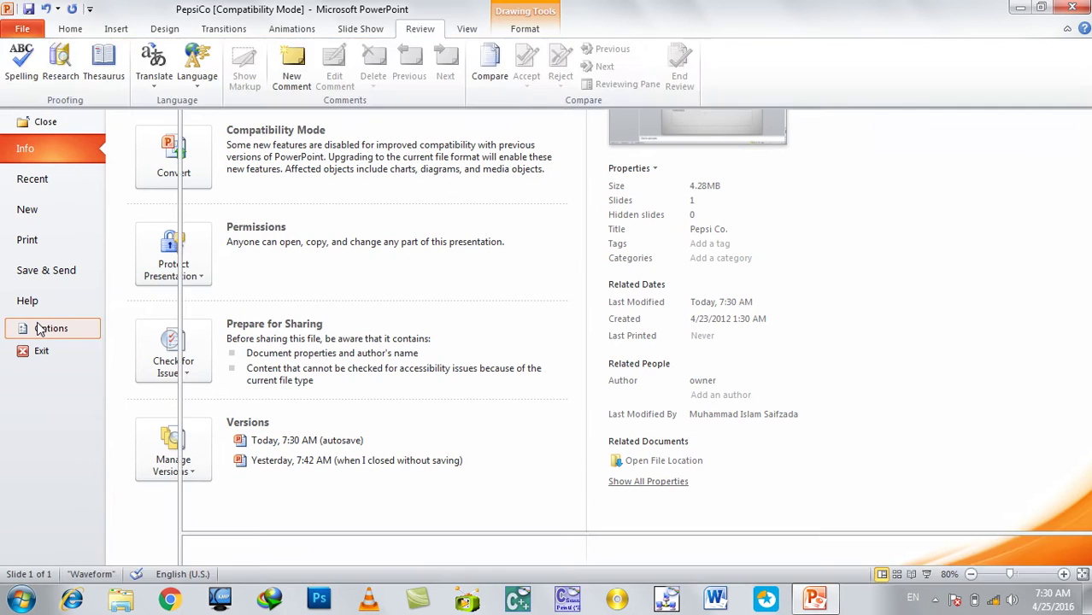
{"action": "left_click", "coordinate": [279, 63]}
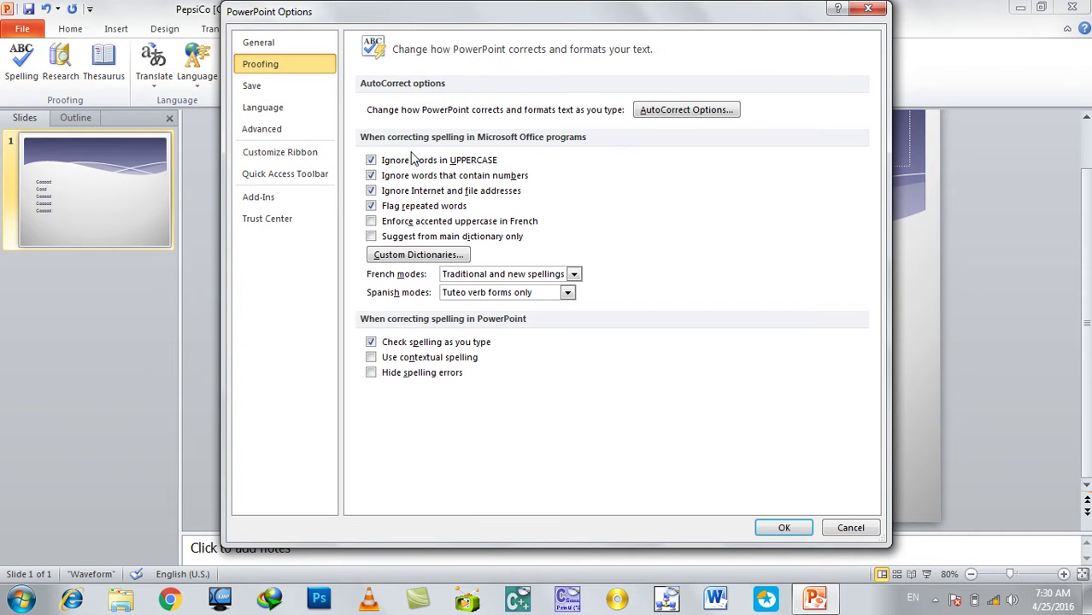
{"action": "left_click", "coordinate": [417, 255]}
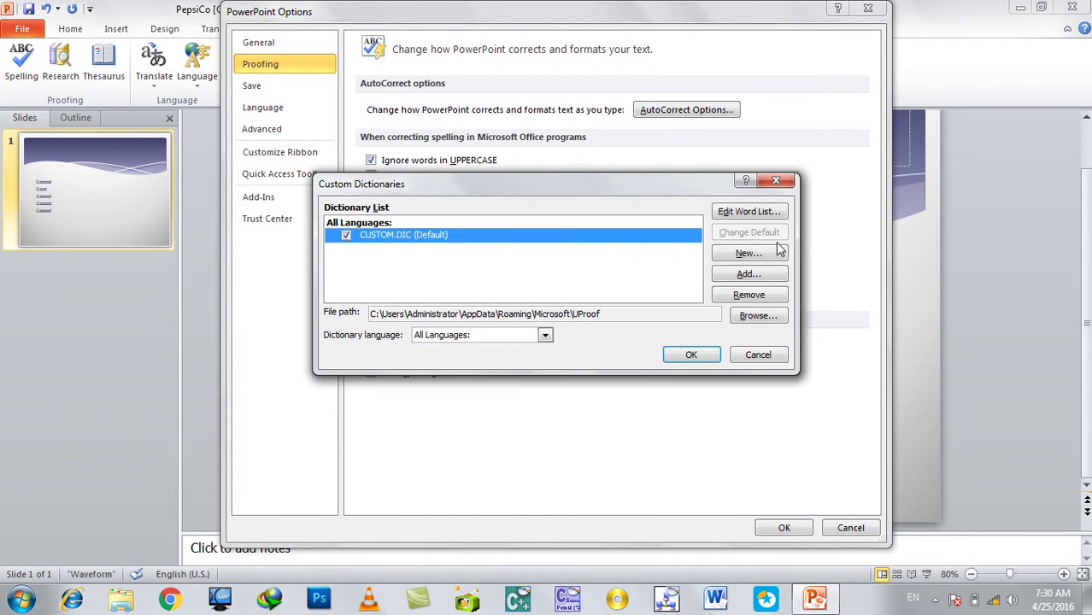
{"action": "left_click", "coordinate": [757, 211]}
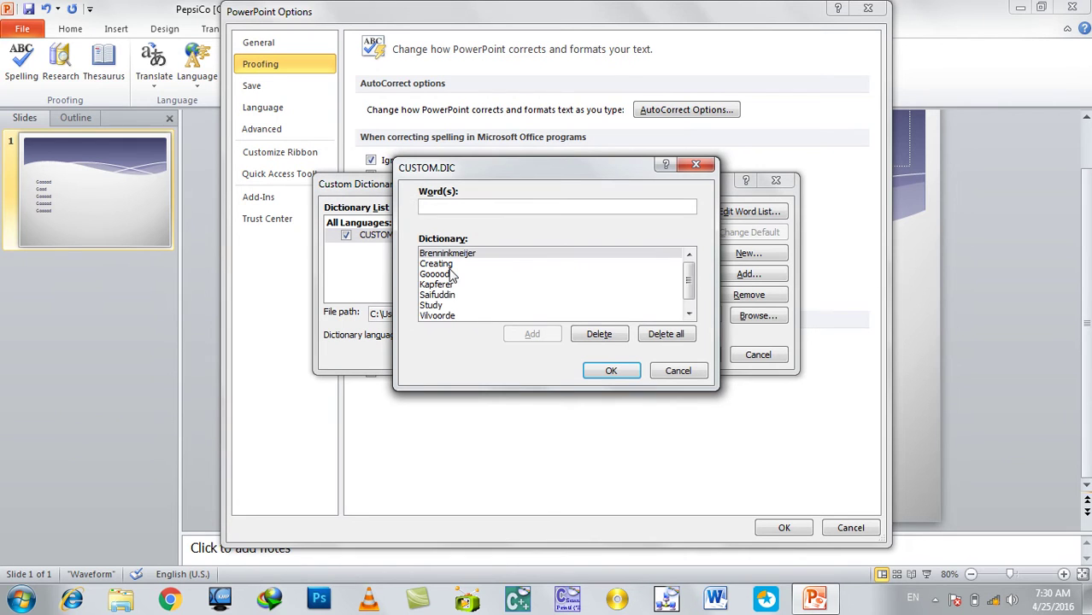
{"action": "left_click", "coordinate": [450, 274]}
{"action": "left_click", "coordinate": [596, 334]}
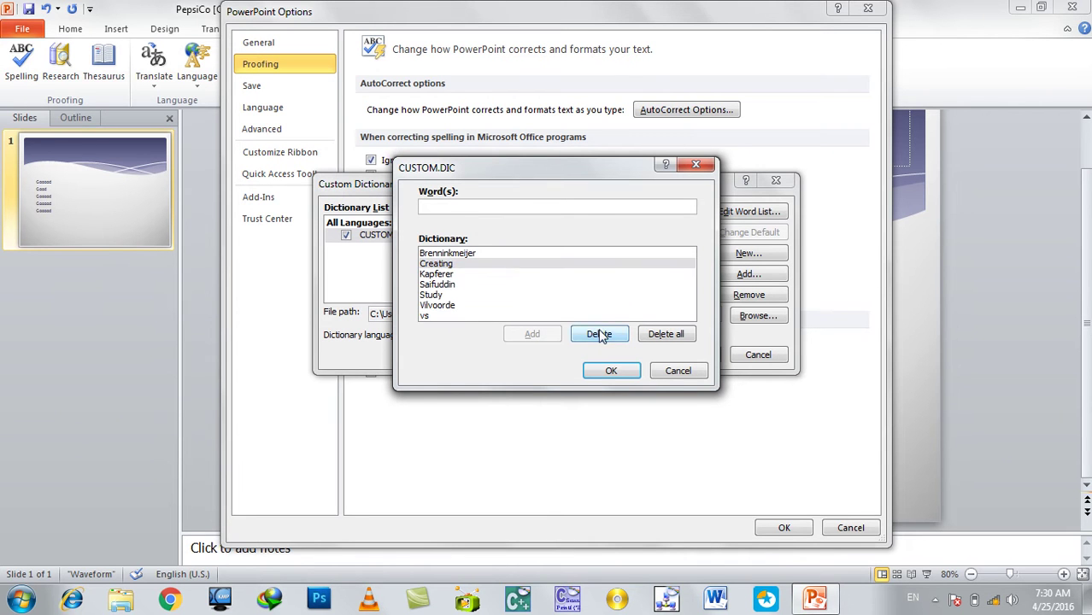
{"action": "left_click", "coordinate": [610, 371]}
{"action": "left_click", "coordinate": [673, 356]}
{"action": "left_click", "coordinate": [782, 527]}
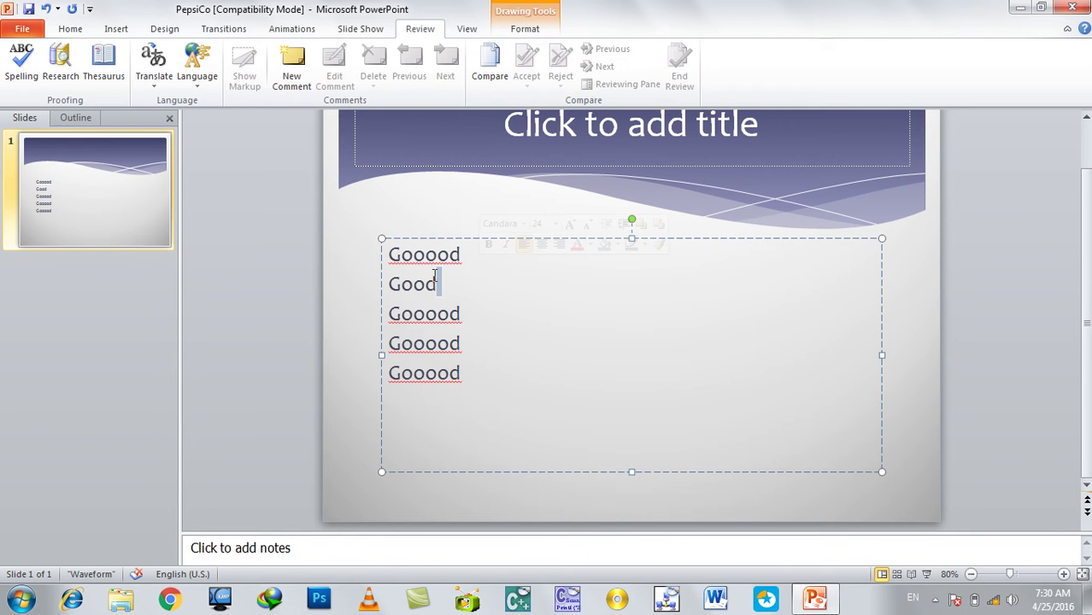
Step: Undo the Good correction on line 2 and rerun the spelling check with F7
{"action": "double_click", "coordinate": [425, 283]}
{"action": "key", "text": "ctrl+z"}
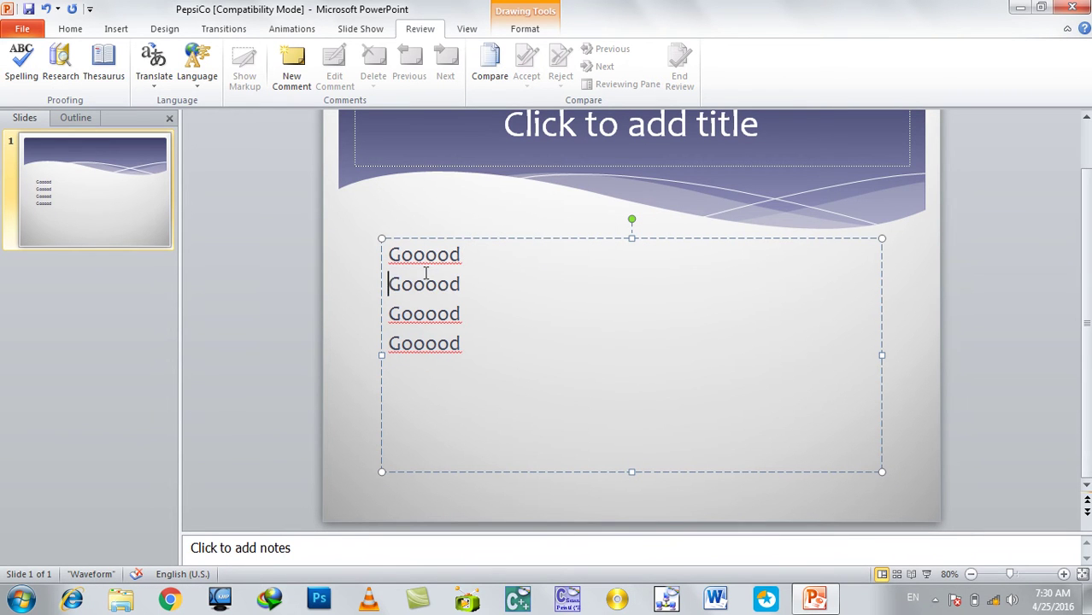
{"action": "left_click", "coordinate": [540, 275]}
{"action": "key", "text": "F7"}
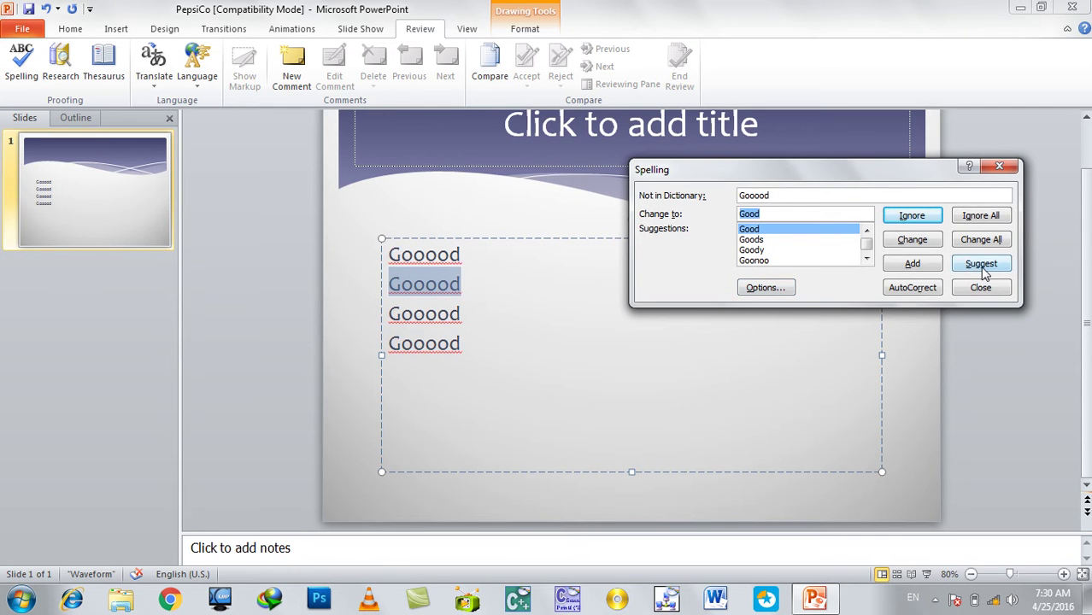
Step: Choose Good as the suggested replacement for the flagged Gooood
{"action": "left_click", "coordinate": [752, 250]}
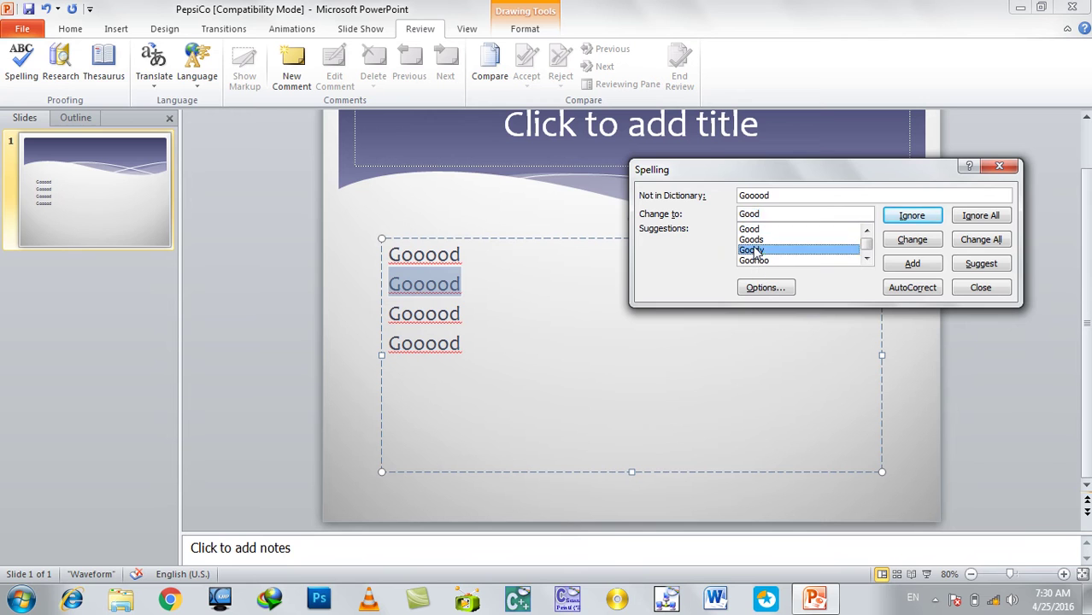
{"action": "left_click", "coordinate": [979, 266]}
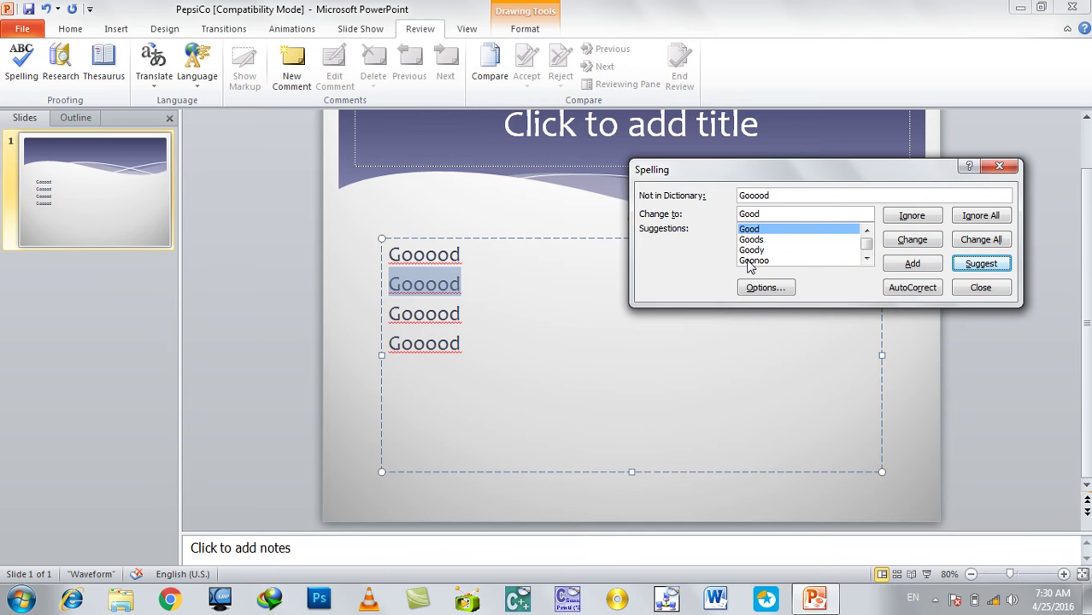
{"action": "left_click", "coordinate": [752, 250]}
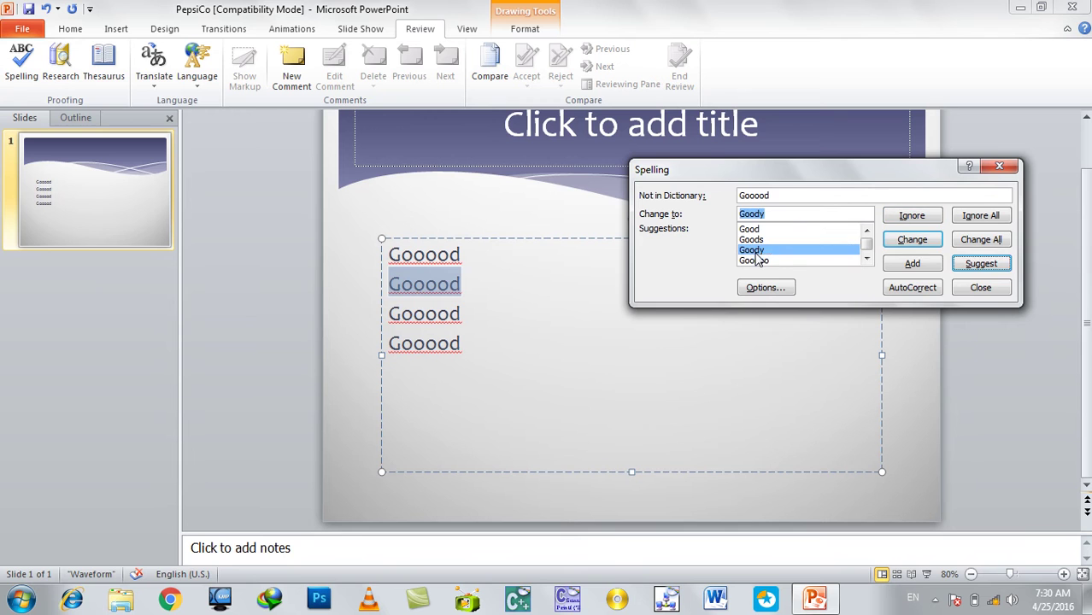
{"action": "left_click", "coordinate": [989, 267]}
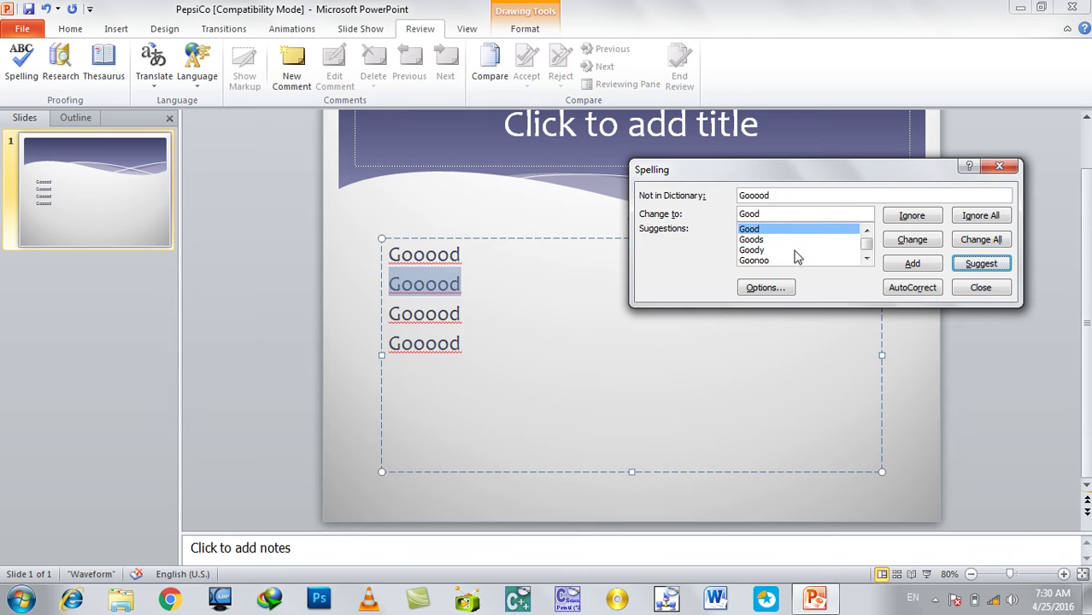
{"action": "left_click", "coordinate": [761, 229]}
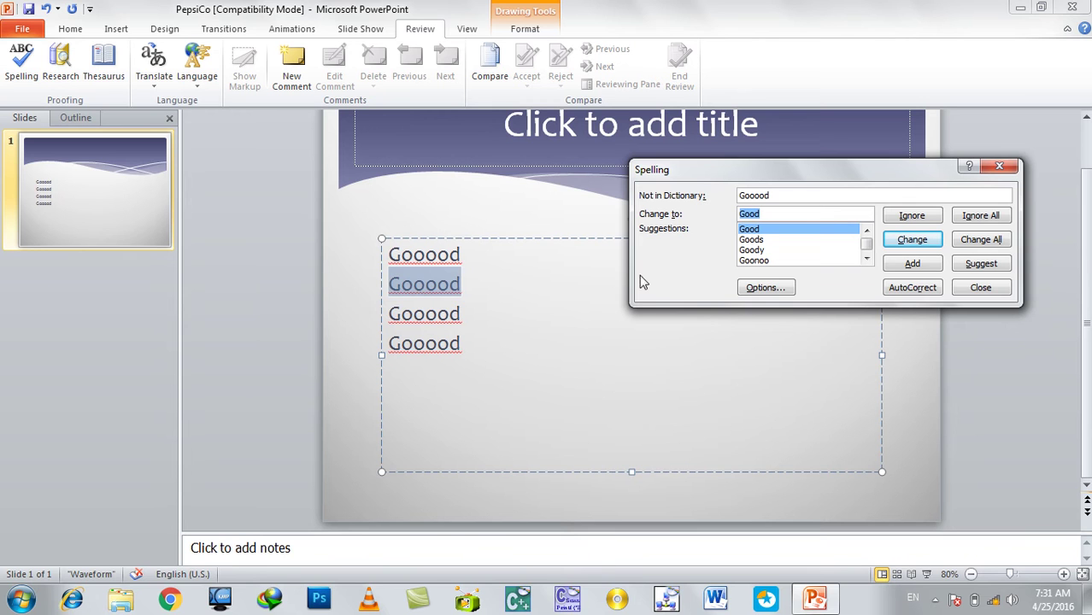
Step: Change Gooood to Good and confirm an AutoCorrect entry from Gooood to Good
{"action": "left_click", "coordinate": [897, 291]}
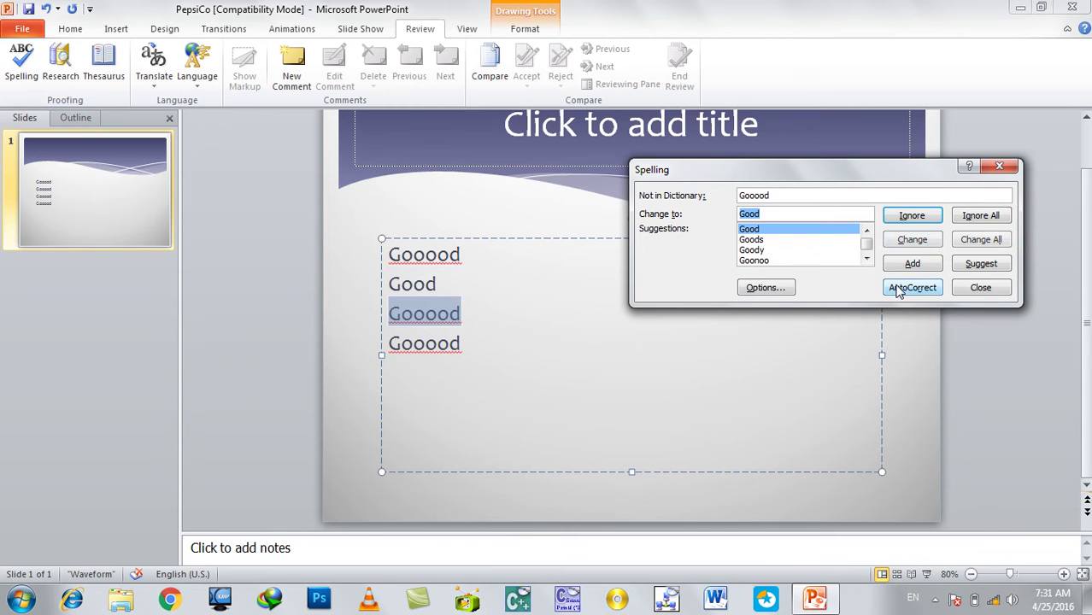
{"action": "left_click", "coordinate": [897, 290]}
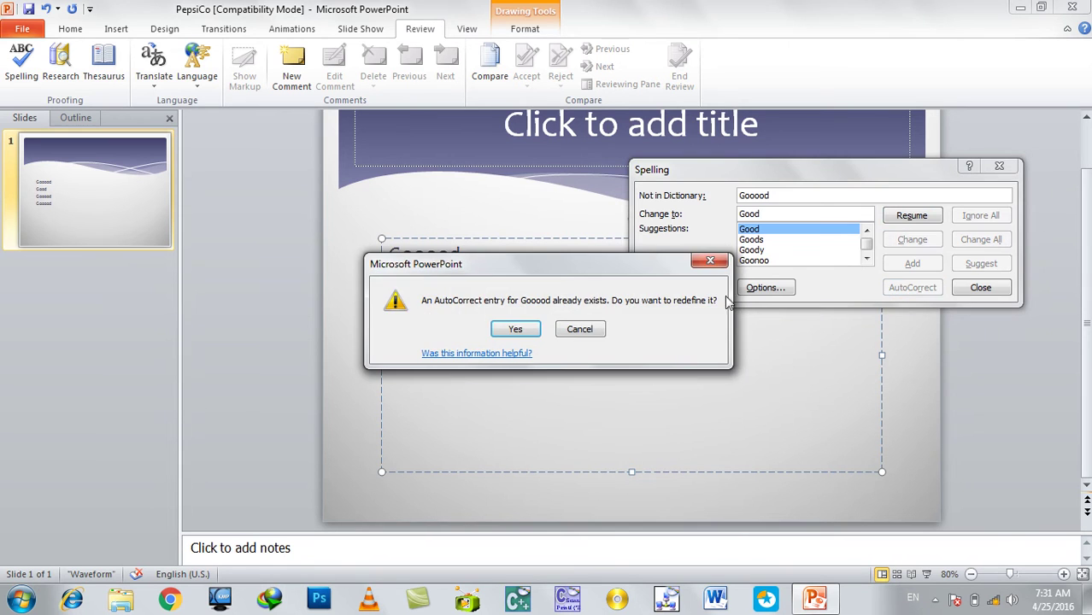
{"action": "left_click", "coordinate": [512, 330]}
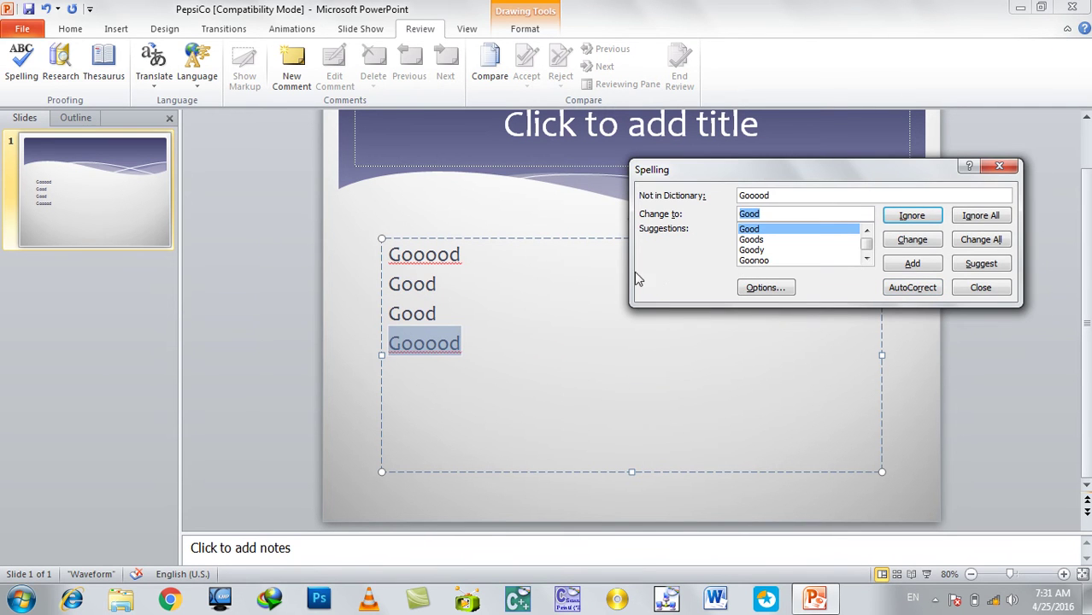
Step: Open and close the proofing options, then end the spelling check
{"action": "left_click", "coordinate": [779, 291]}
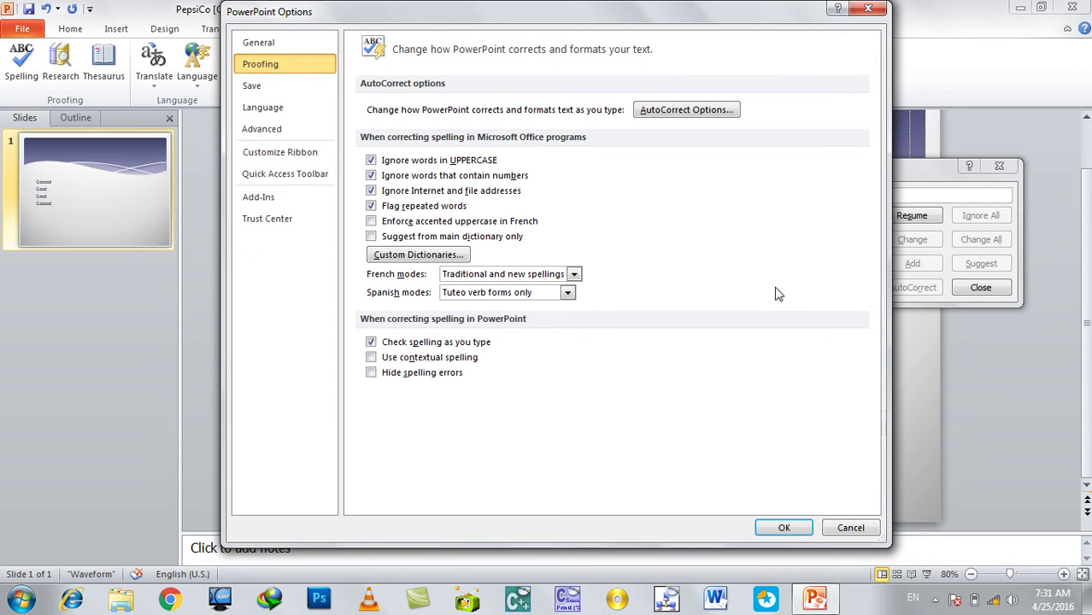
{"action": "key", "text": "Escape"}
{"action": "left_click", "coordinate": [980, 287]}
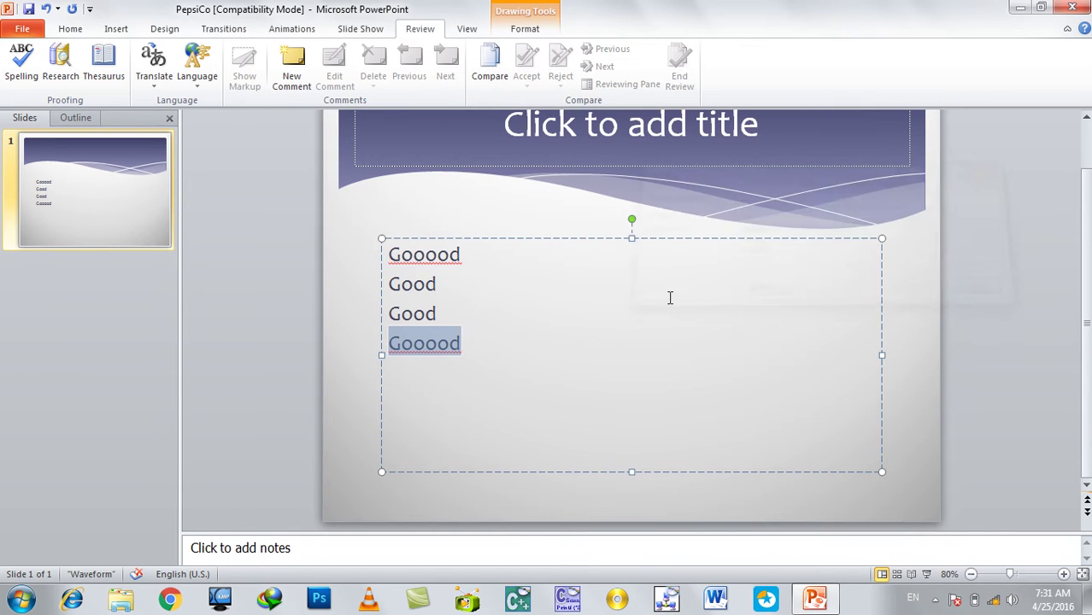
Step: Replace all the Gooood/Good lines with the single word Good and open the Research pane
{"action": "left_click", "coordinate": [461, 287]}
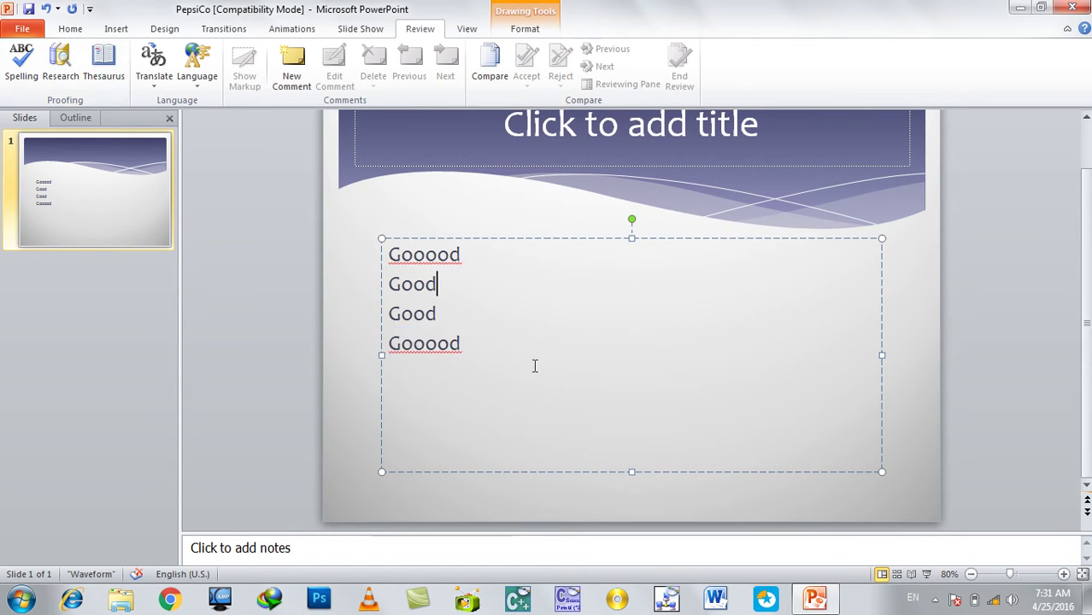
{"action": "left_click_drag", "start_coordinate": [535, 366], "coordinate": [301, 181]}
{"action": "key", "text": "Delete"}
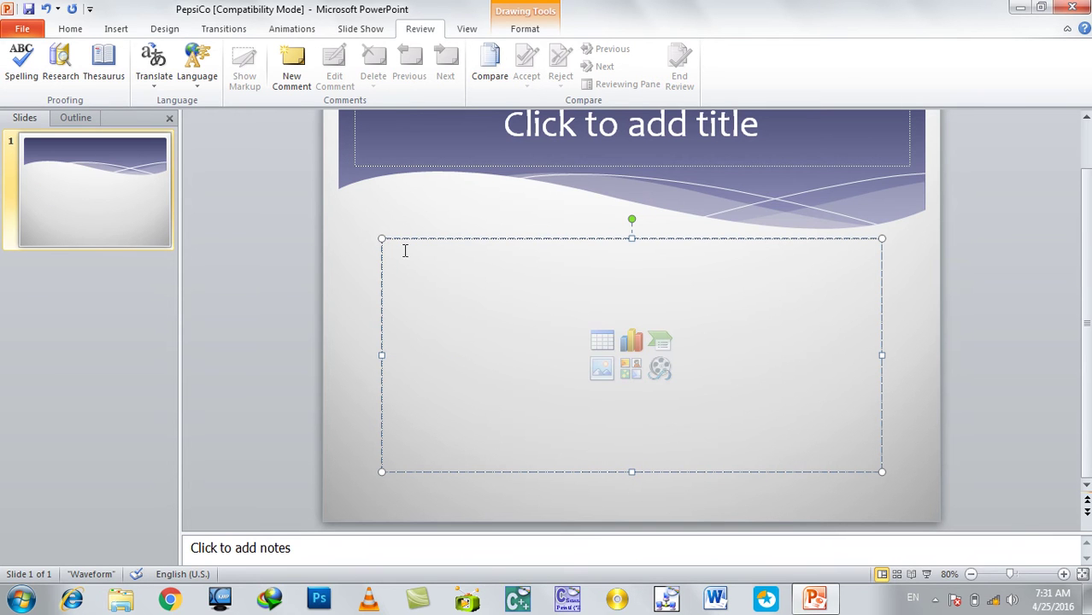
{"action": "type", "text": "Go od"}
{"action": "key", "text": "BackSpace"}
{"action": "key", "text": "BackSpace"}
{"action": "key", "text": "BackSpace"}
{"action": "type", "text": "gi"}
{"action": "key", "text": "BackSpace"}
{"action": "type", "text": "ood"}
{"action": "key", "text": "Return"}
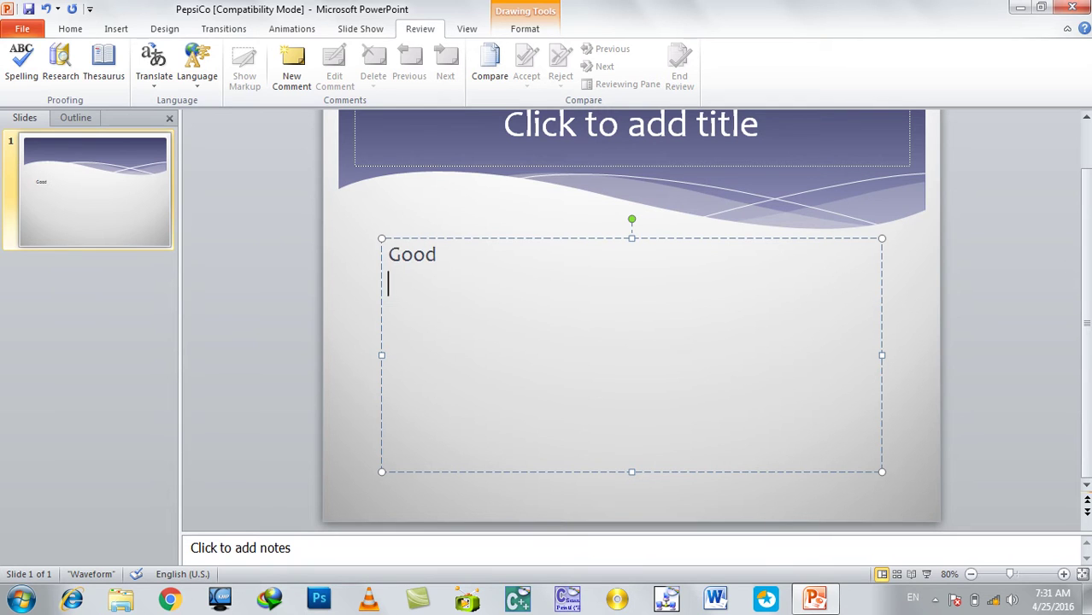
{"action": "left_click", "coordinate": [60, 61]}
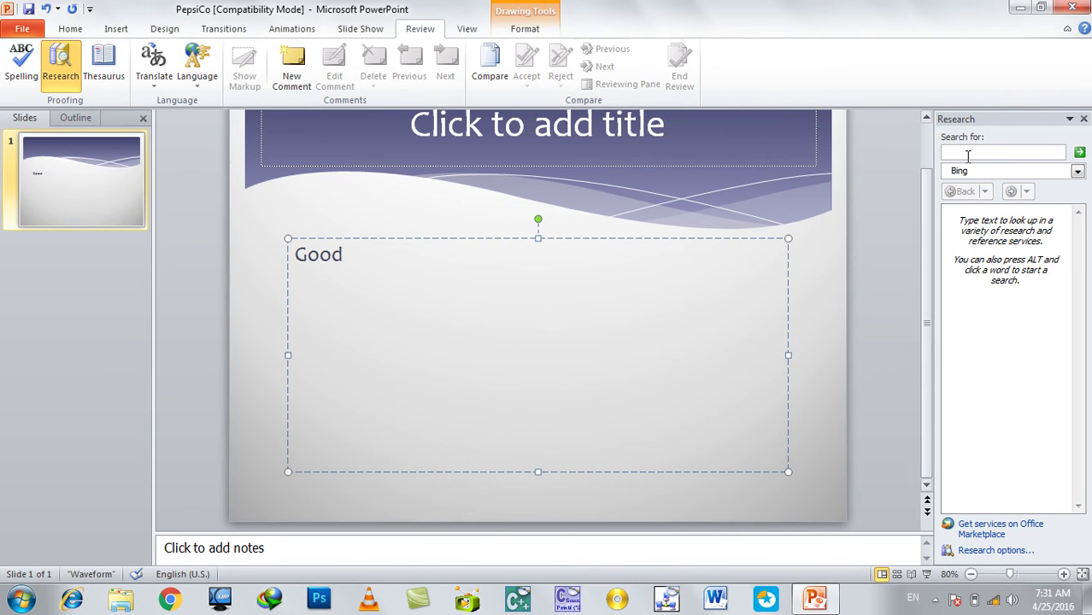
Step: Search All Reference Books for good, browse the thesaurus and translation results, then close the pane
{"action": "left_click", "coordinate": [970, 154]}
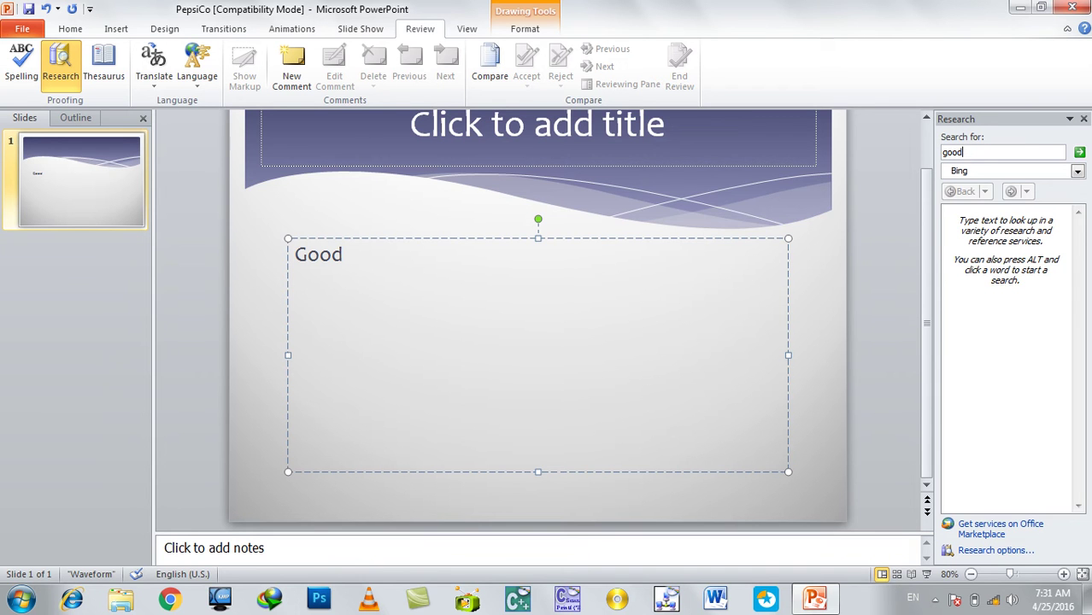
{"action": "key", "text": "Return"}
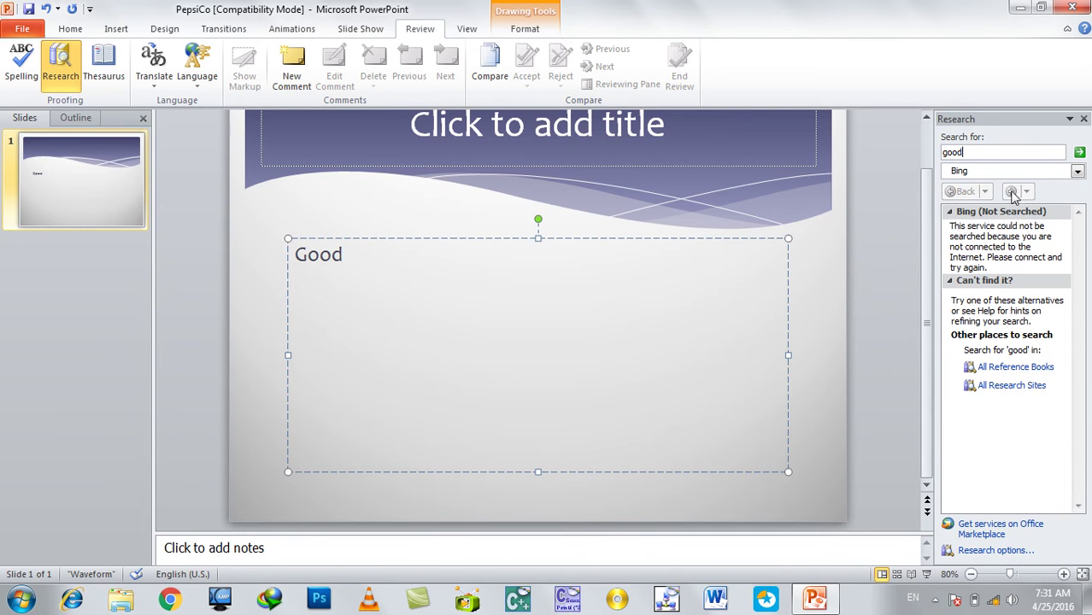
{"action": "left_click", "coordinate": [1021, 175]}
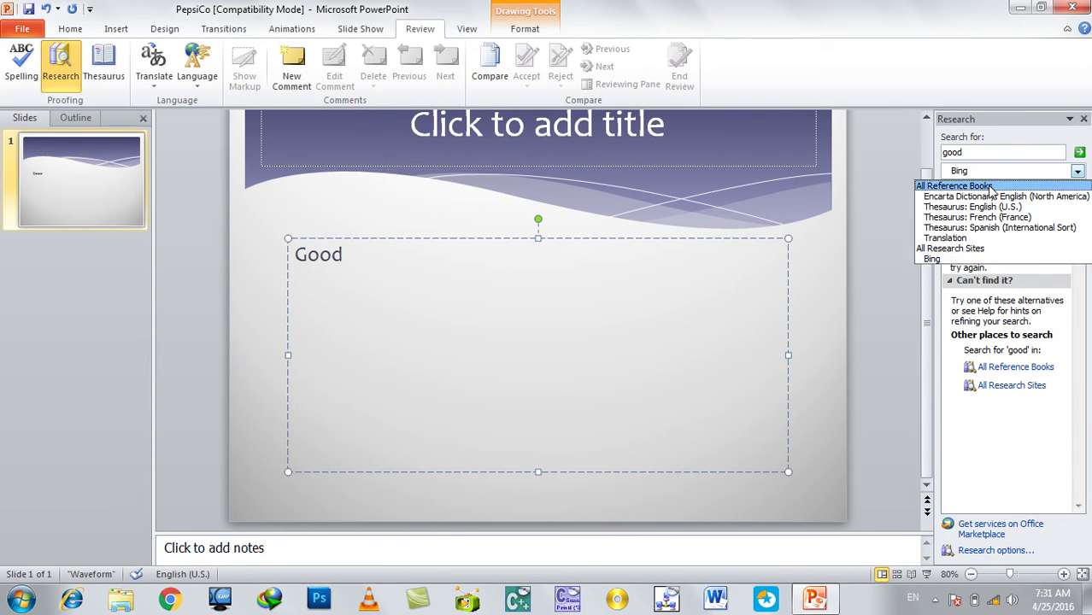
{"action": "left_click", "coordinate": [1004, 186]}
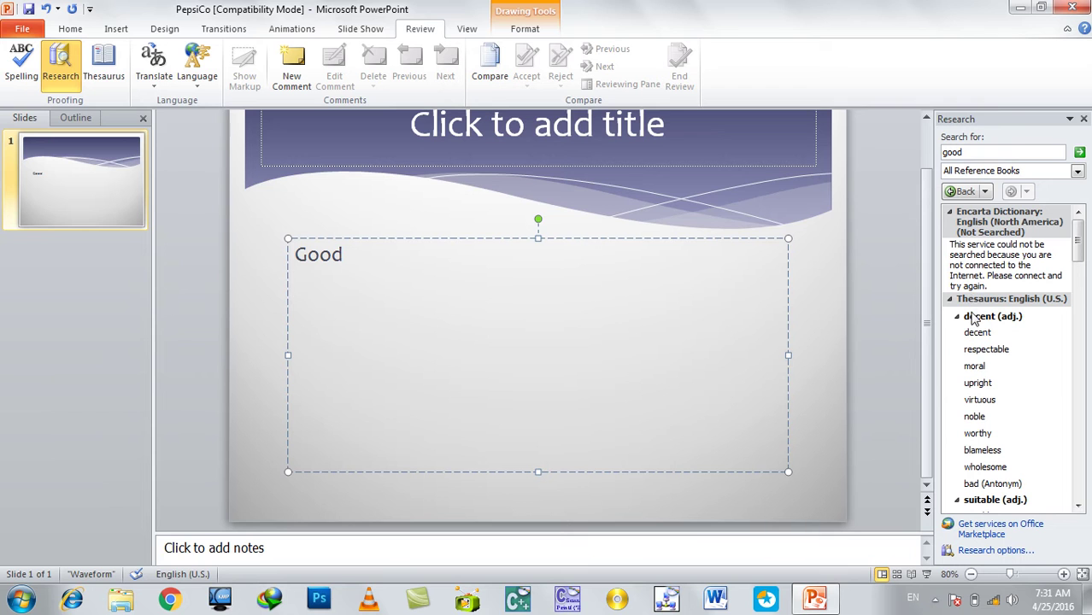
{"action": "mouse_move", "coordinate": [980, 334]}
{"action": "scroll", "coordinate": [979, 440], "scroll_direction": "up", "scroll_amount": 1}
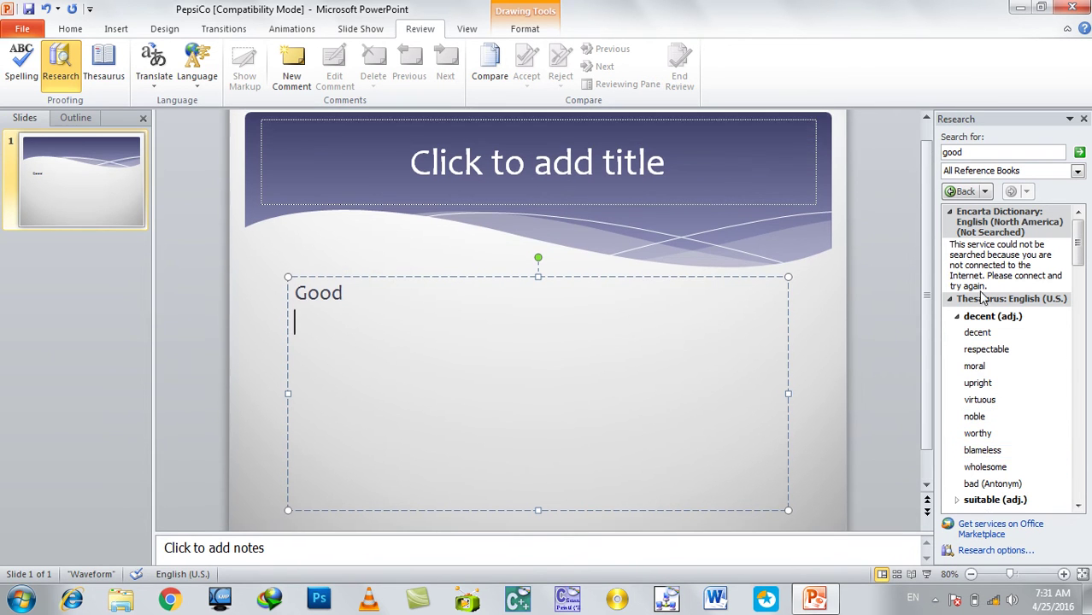
{"action": "left_click", "coordinate": [959, 303]}
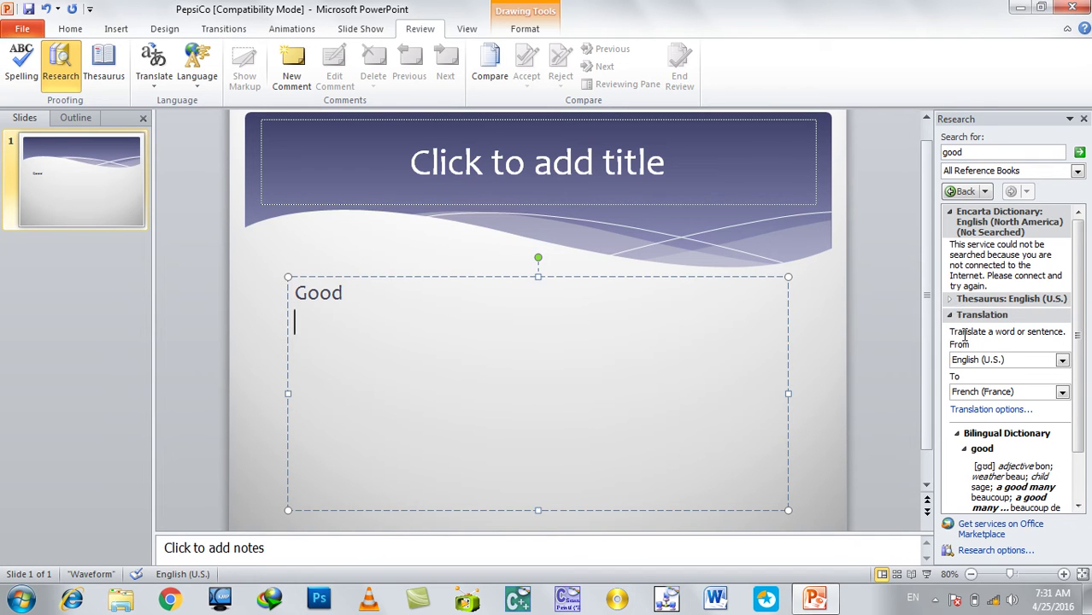
{"action": "scroll", "coordinate": [967, 310], "scroll_direction": "down", "scroll_amount": 2}
{"action": "left_click", "coordinate": [991, 488]}
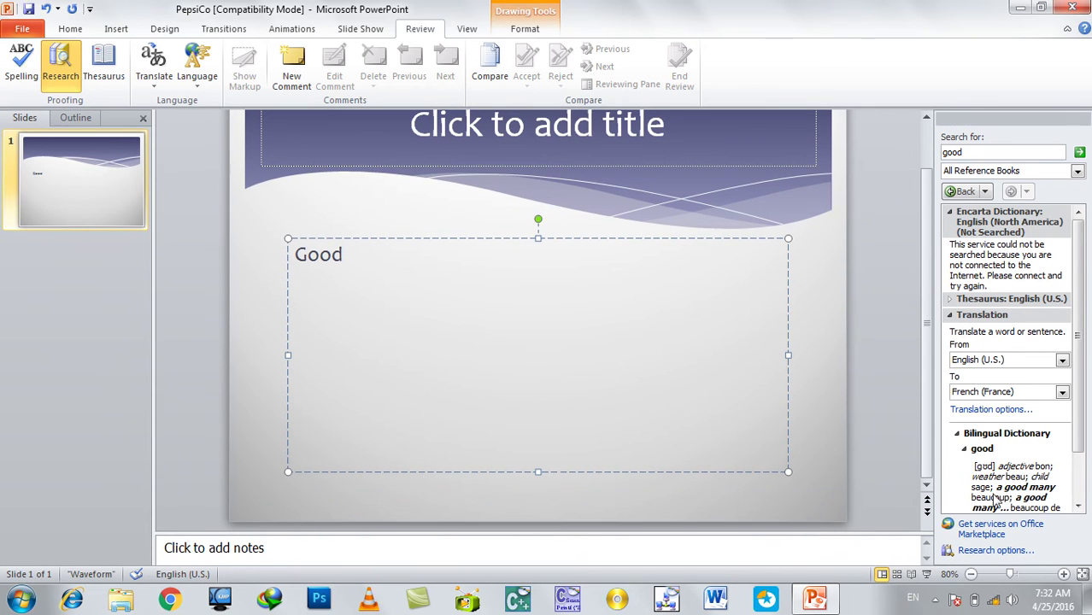
{"action": "scroll", "coordinate": [993, 491], "scroll_direction": "down", "scroll_amount": 2}
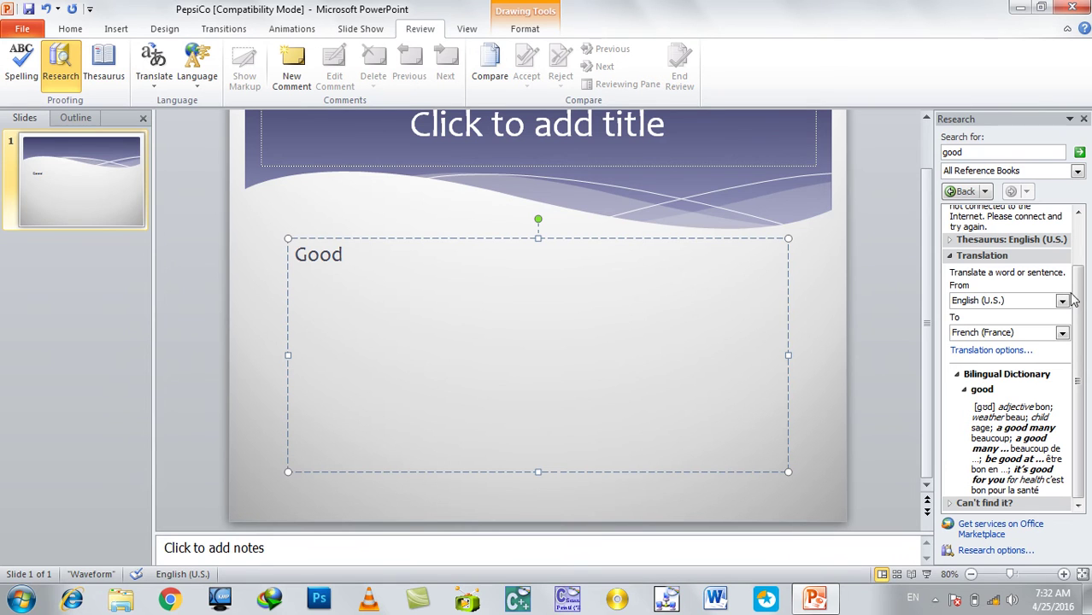
{"action": "left_click", "coordinate": [1083, 119]}
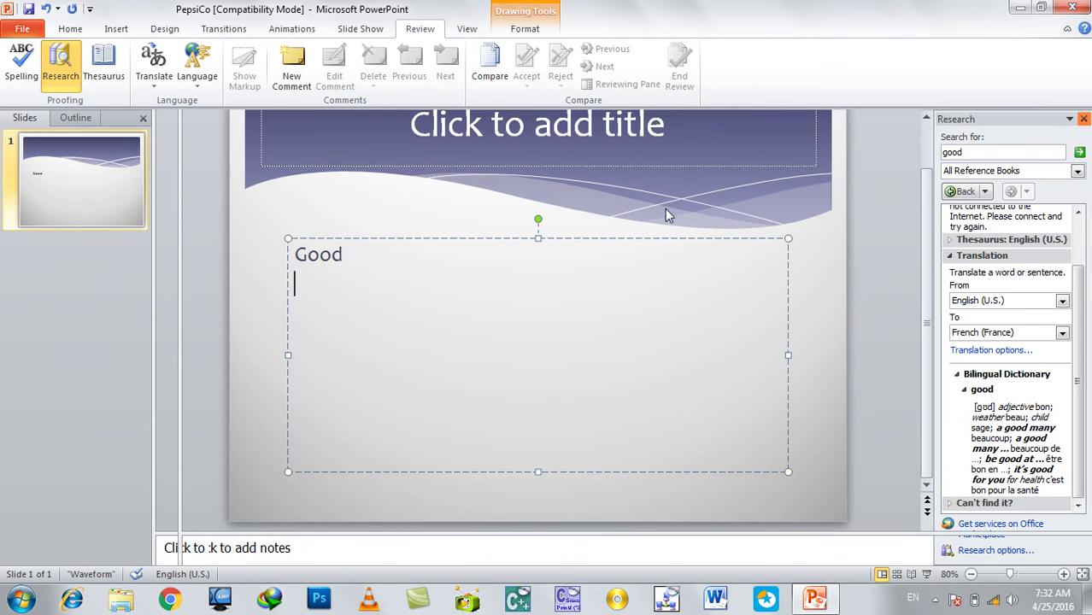
Step: Look up good in the Thesaurus, then close the Research pane
{"action": "left_click", "coordinate": [104, 61]}
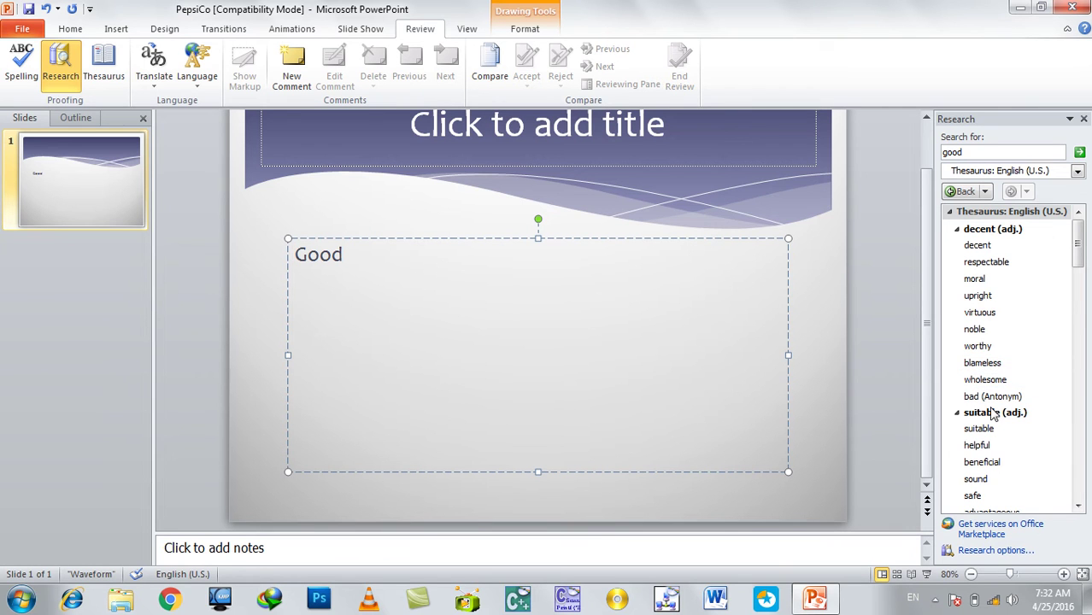
{"action": "left_click", "coordinate": [1069, 120]}
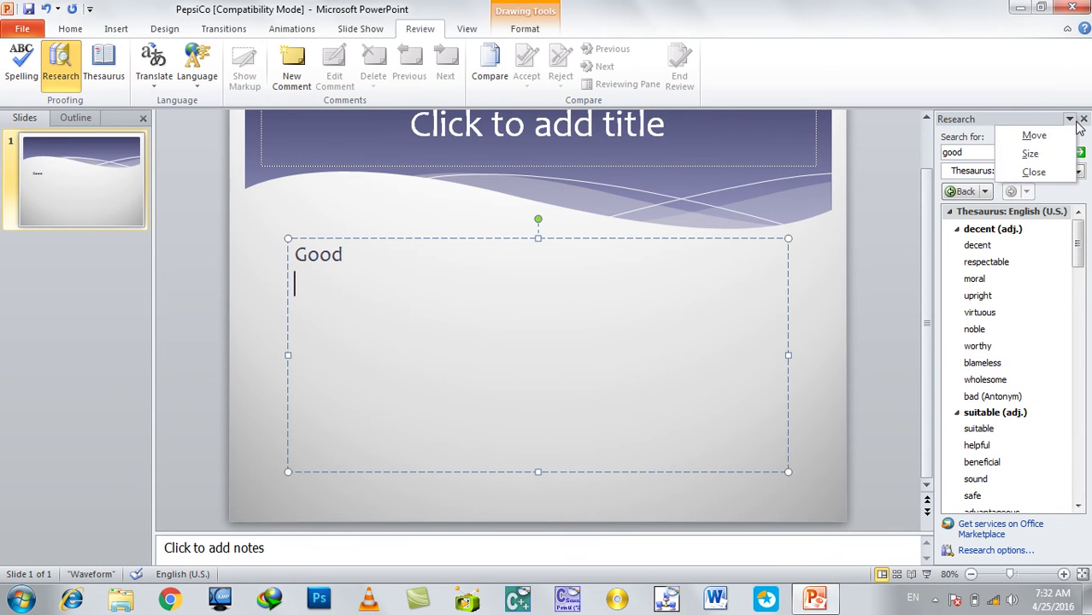
{"action": "left_click", "coordinate": [1083, 120]}
{"action": "left_click", "coordinate": [1083, 120]}
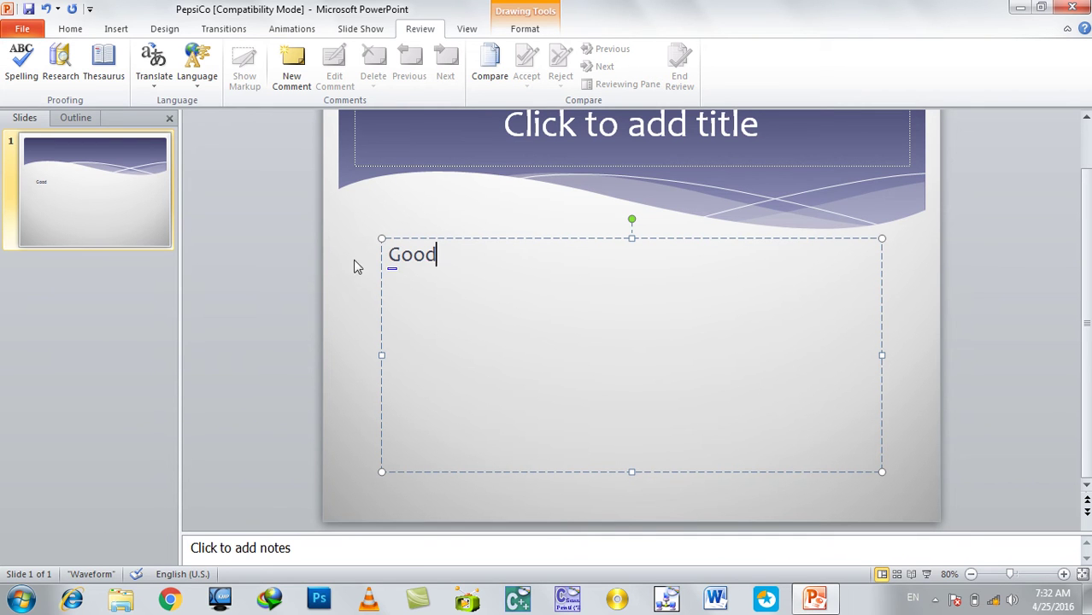
Step: Replace 'Good' with =rand(1) to generate the five fox sentences, then translate the selected text
{"action": "left_click", "coordinate": [152, 86]}
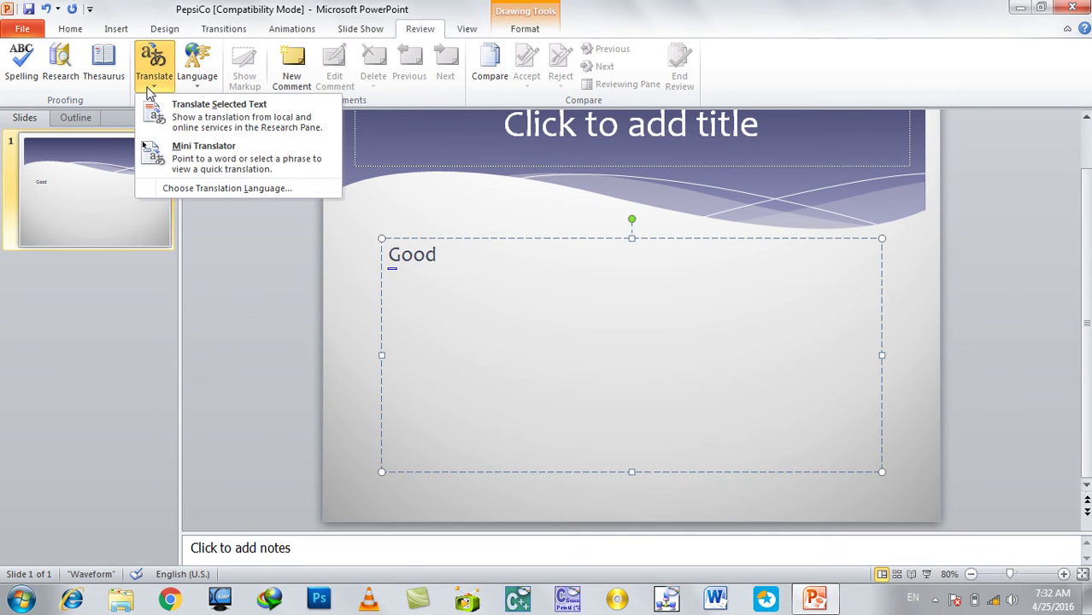
{"action": "left_click", "coordinate": [538, 278]}
{"action": "key", "text": "ctrl+a"}
{"action": "key", "text": "BackSpace"}
{"action": "type", "text": "=rand"}
{"action": "type", "text": "1)"}
{"action": "key", "text": "Return"}
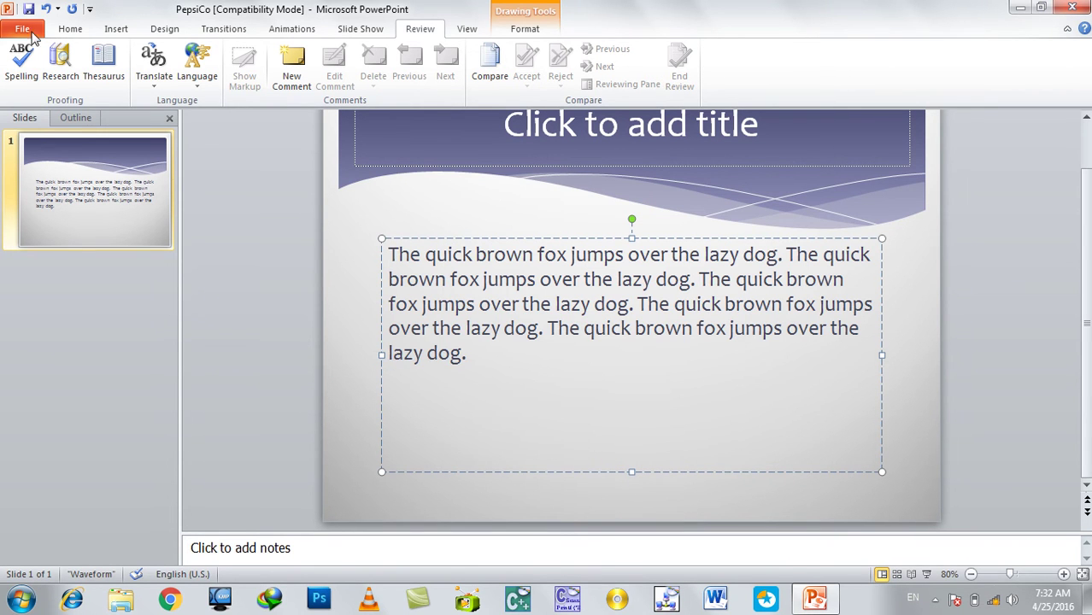
{"action": "left_click", "coordinate": [154, 73]}
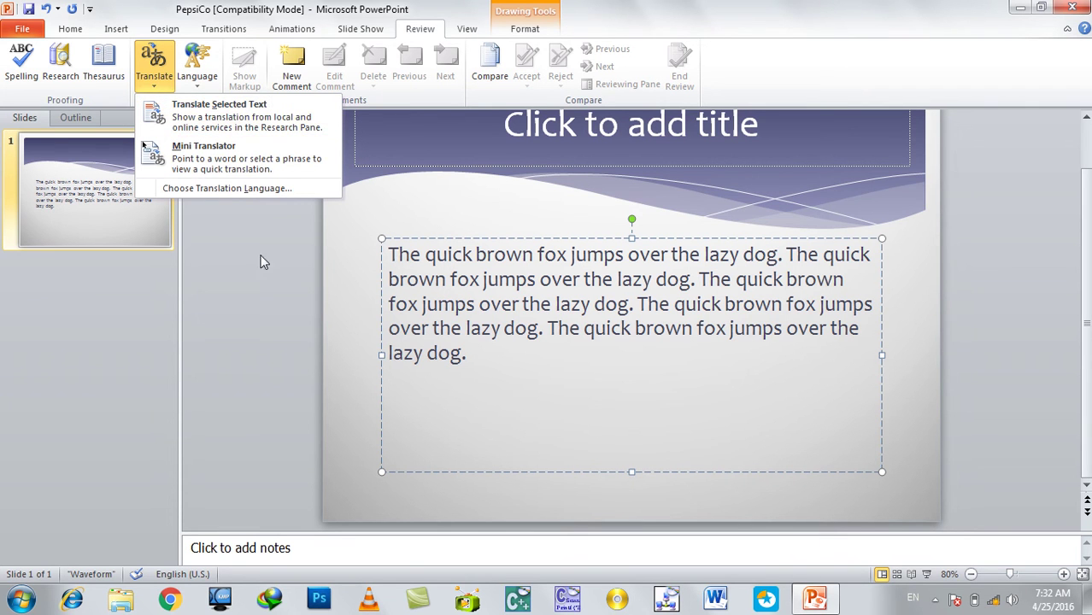
{"action": "left_click", "coordinate": [270, 116]}
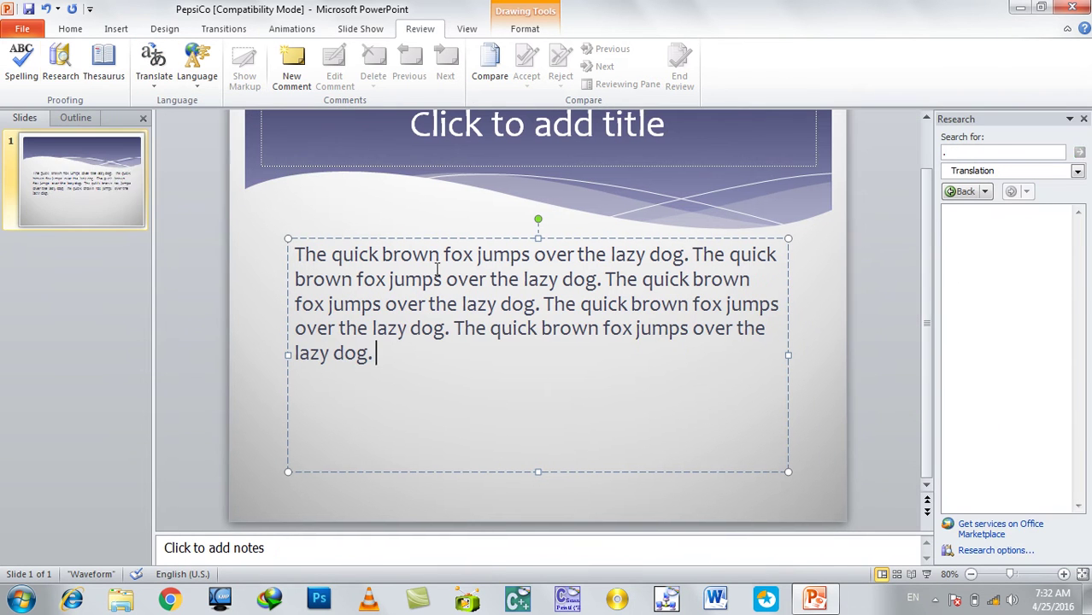
Step: Select the word 'quick' in the paragraph and close the Research pane
{"action": "left_click_drag", "start_coordinate": [394, 363], "coordinate": [321, 327]}
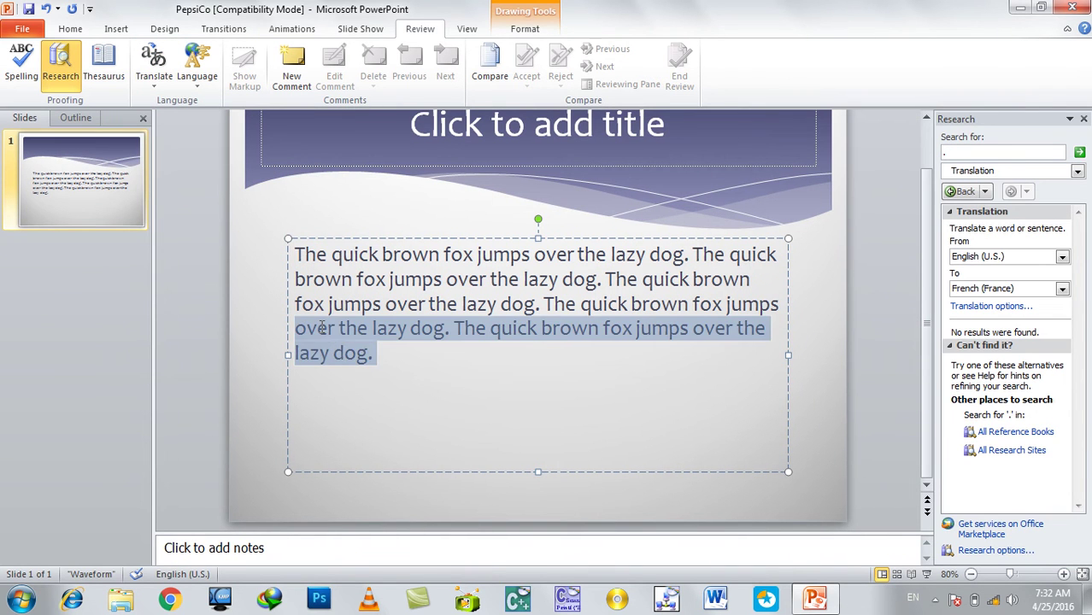
{"action": "left_click", "coordinate": [392, 358]}
{"action": "double_click", "coordinate": [360, 253]}
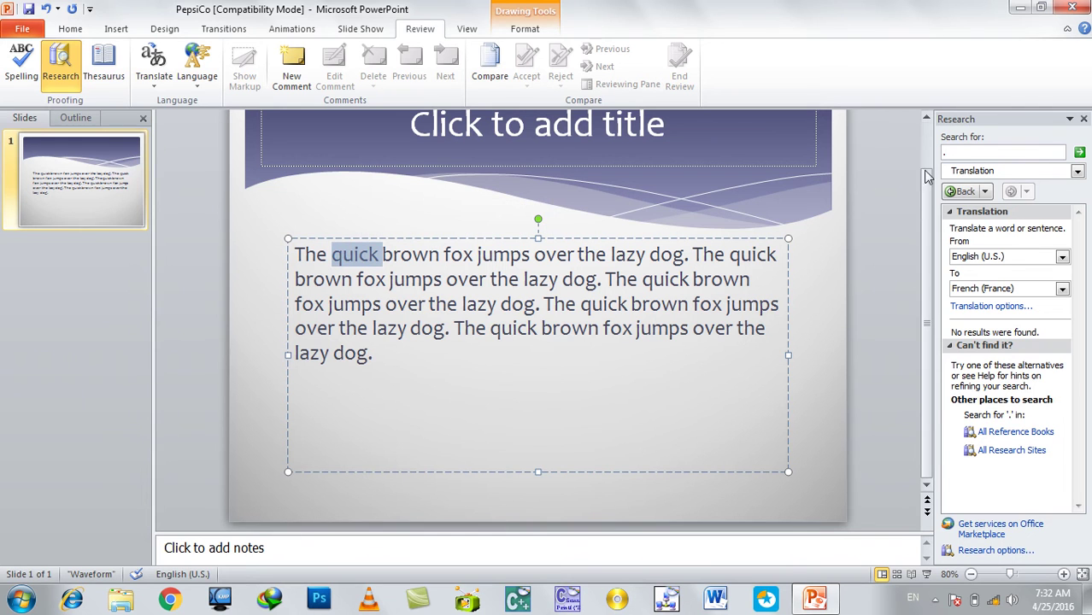
{"action": "left_click", "coordinate": [1083, 119]}
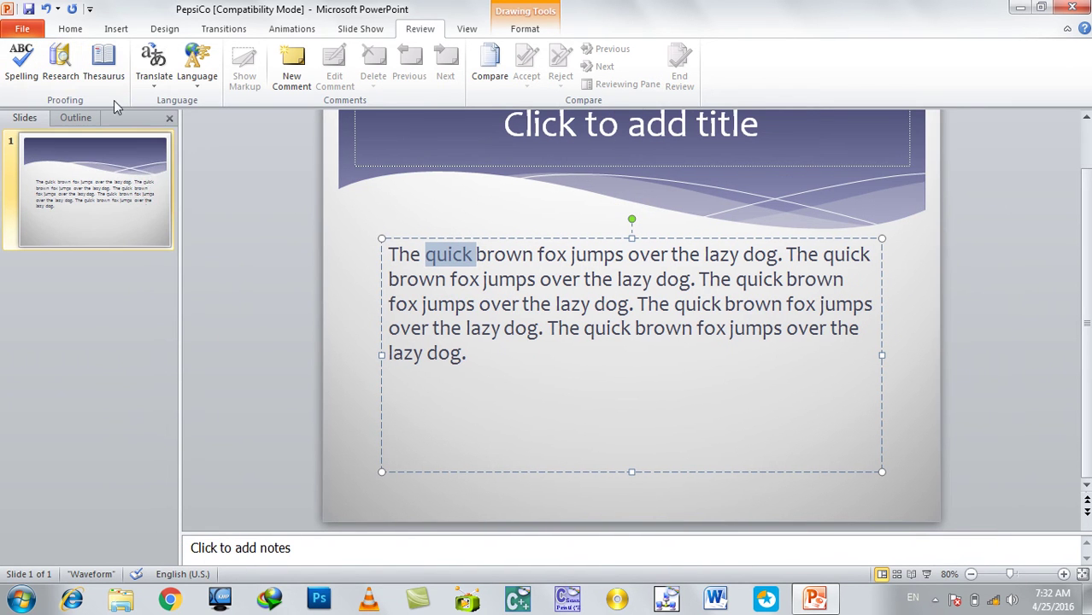
Step: Look up the French translation of 'quick', then dismiss the Research pane
{"action": "left_click", "coordinate": [154, 69]}
{"action": "left_click", "coordinate": [160, 110]}
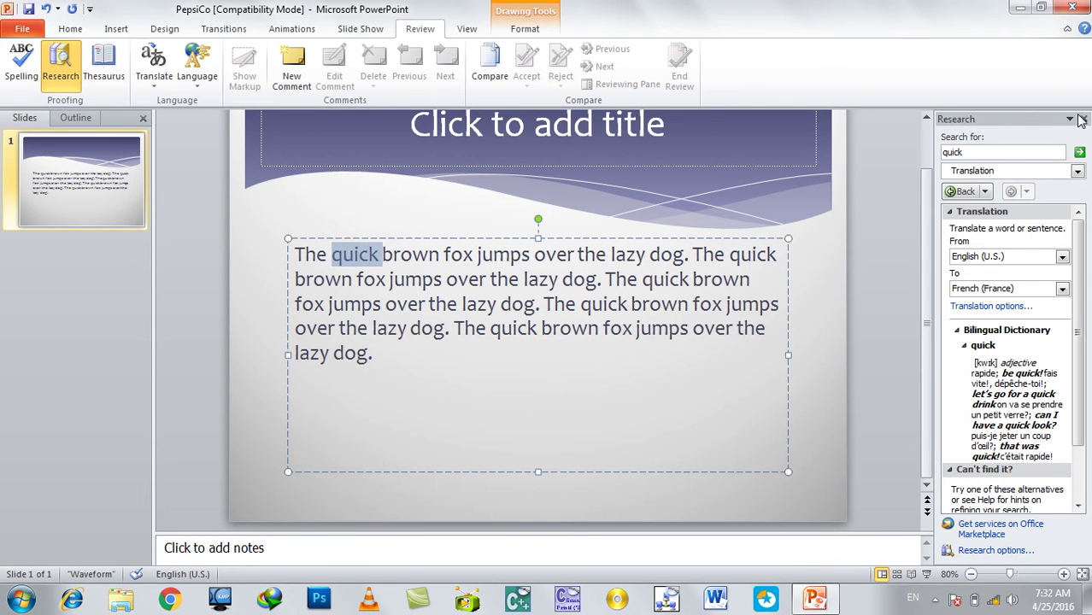
{"action": "left_click", "coordinate": [1080, 119]}
{"action": "left_click", "coordinate": [159, 79]}
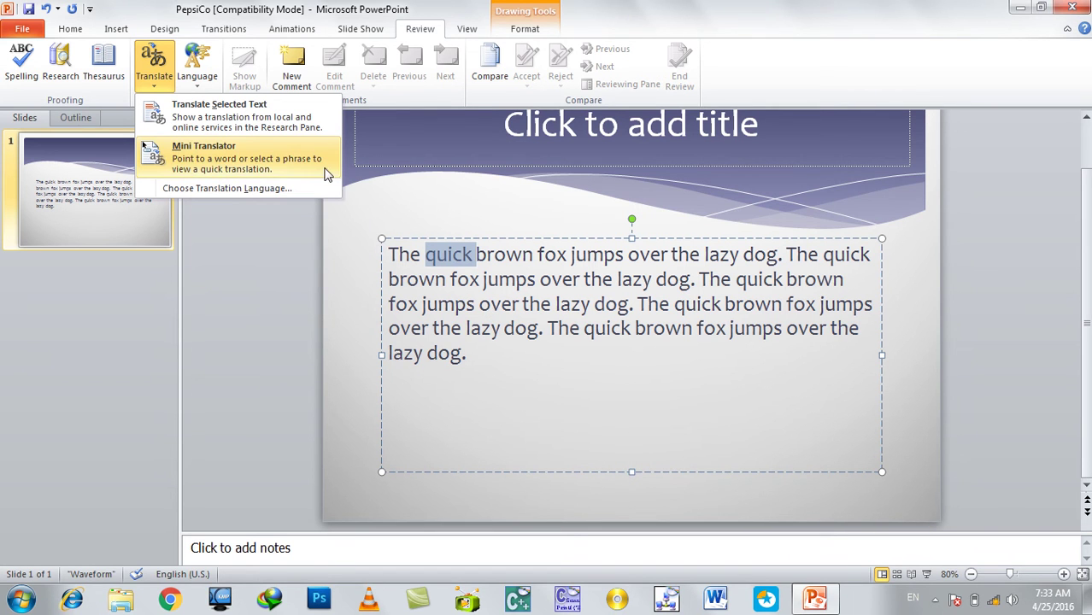
Step: Turn on the Mini Translator, select the last sentence, and review the Translate to languages, keeping Arabic
{"action": "left_click", "coordinate": [170, 171]}
{"action": "left_click_drag", "start_coordinate": [547, 328], "coordinate": [567, 369]}
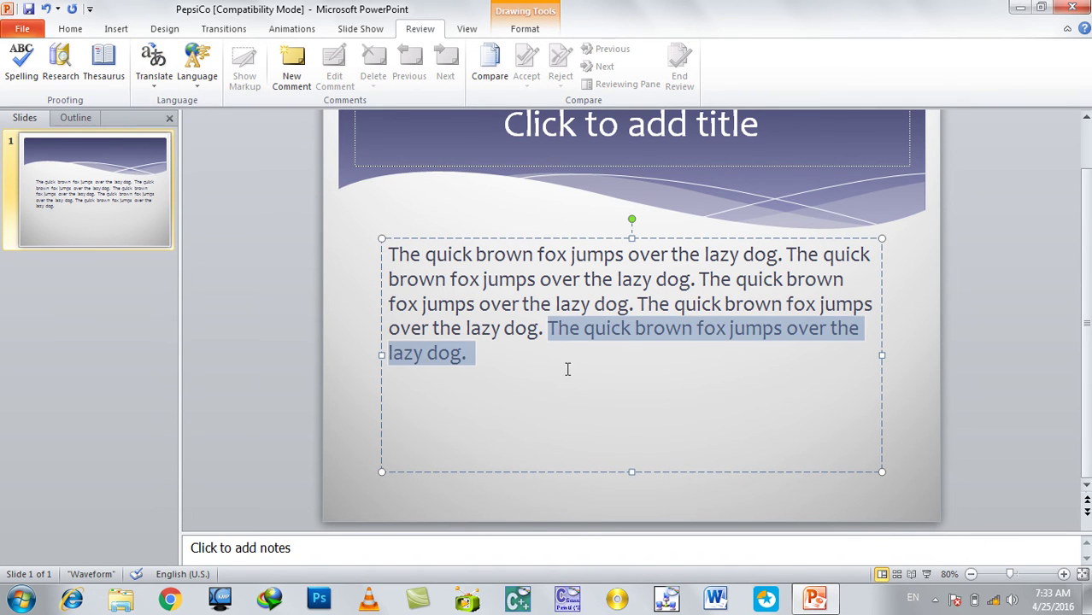
{"action": "left_click", "coordinate": [155, 84]}
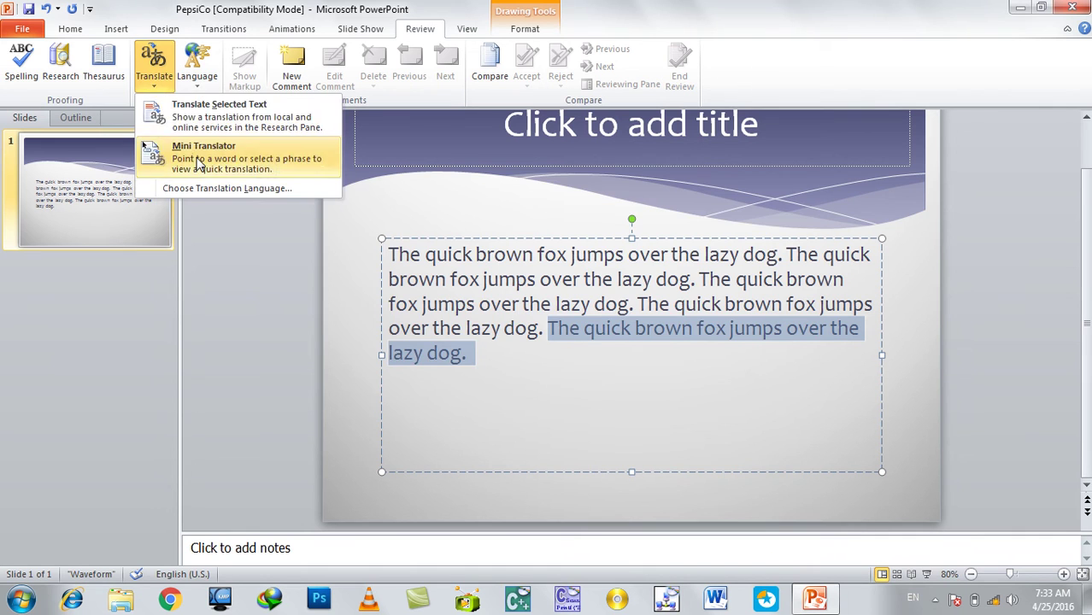
{"action": "left_click", "coordinate": [197, 180]}
{"action": "left_click", "coordinate": [429, 303]}
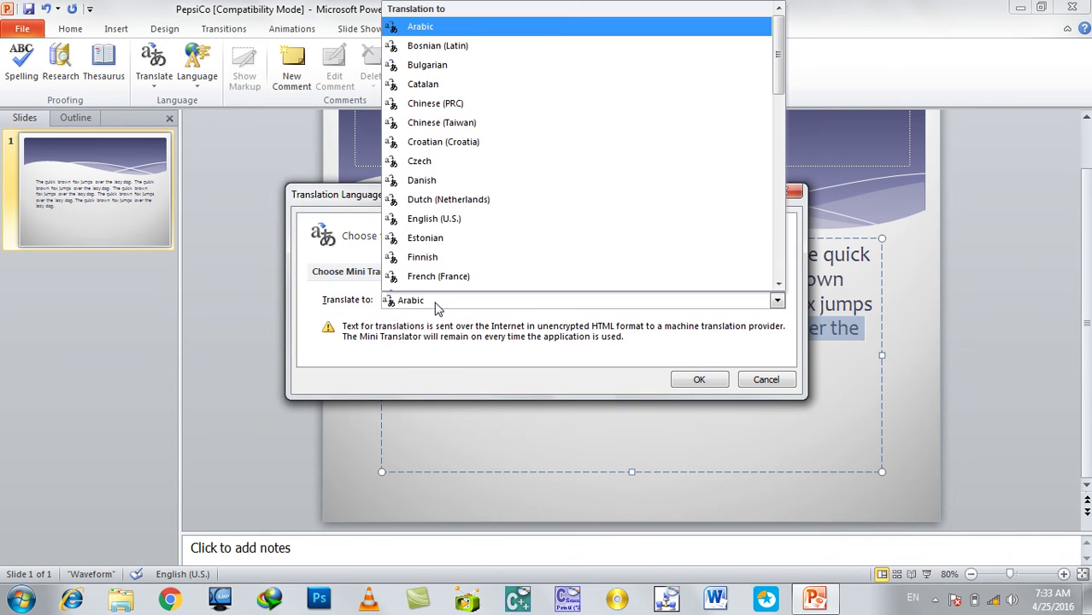
{"action": "left_click", "coordinate": [420, 26]}
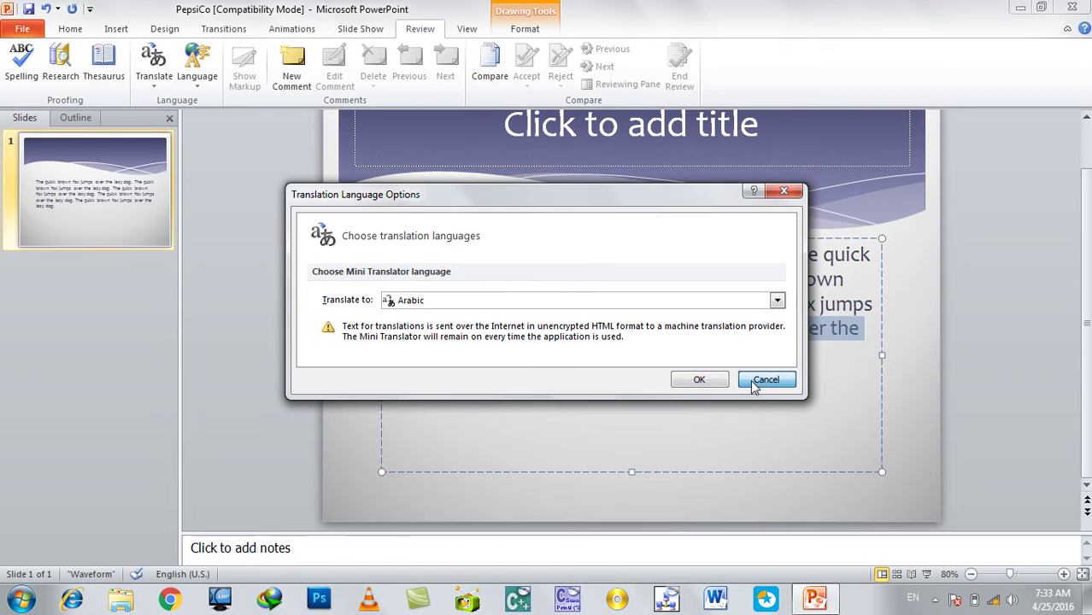
{"action": "left_click", "coordinate": [753, 382]}
Step: Browse the translation language list again and cancel, leaving Arabic unchanged
{"action": "left_click", "coordinate": [154, 69]}
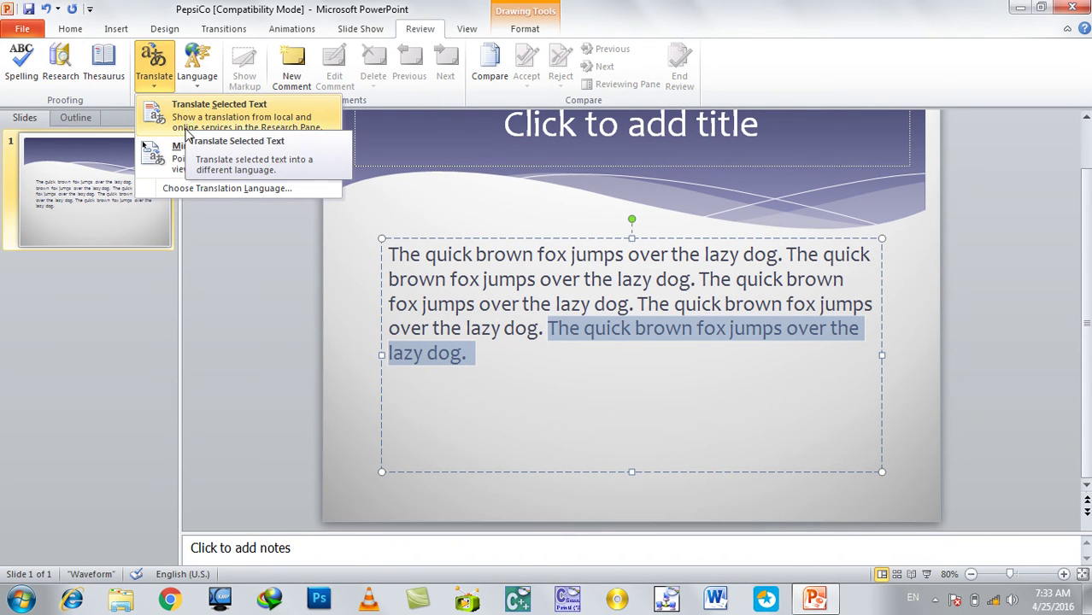
{"action": "left_click", "coordinate": [187, 191]}
{"action": "left_click", "coordinate": [423, 301]}
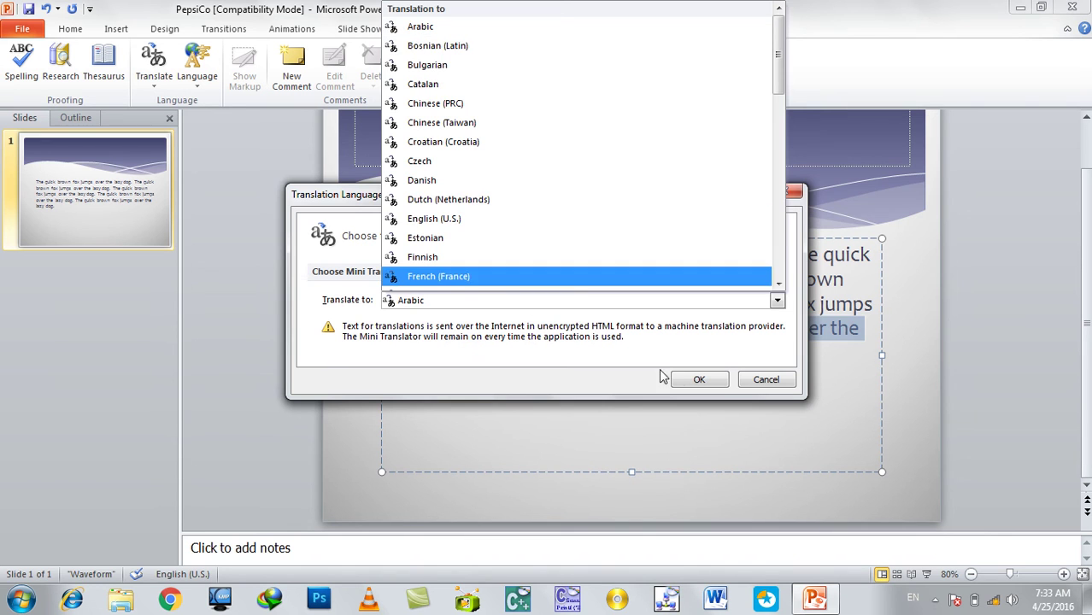
{"action": "left_click", "coordinate": [750, 376]}
{"action": "left_click", "coordinate": [742, 382]}
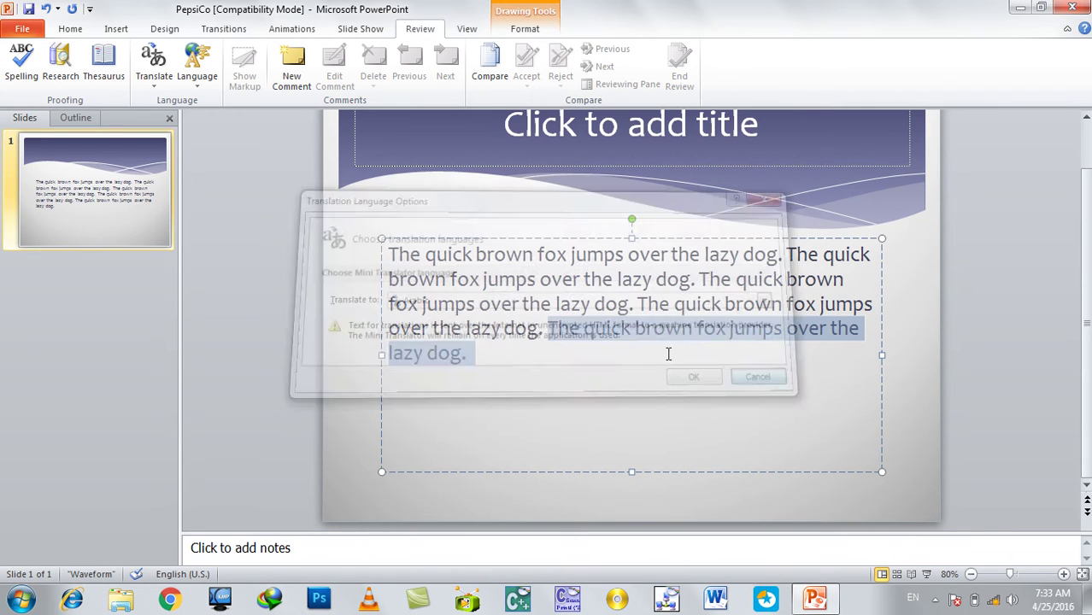
{"action": "left_click", "coordinate": [194, 76]}
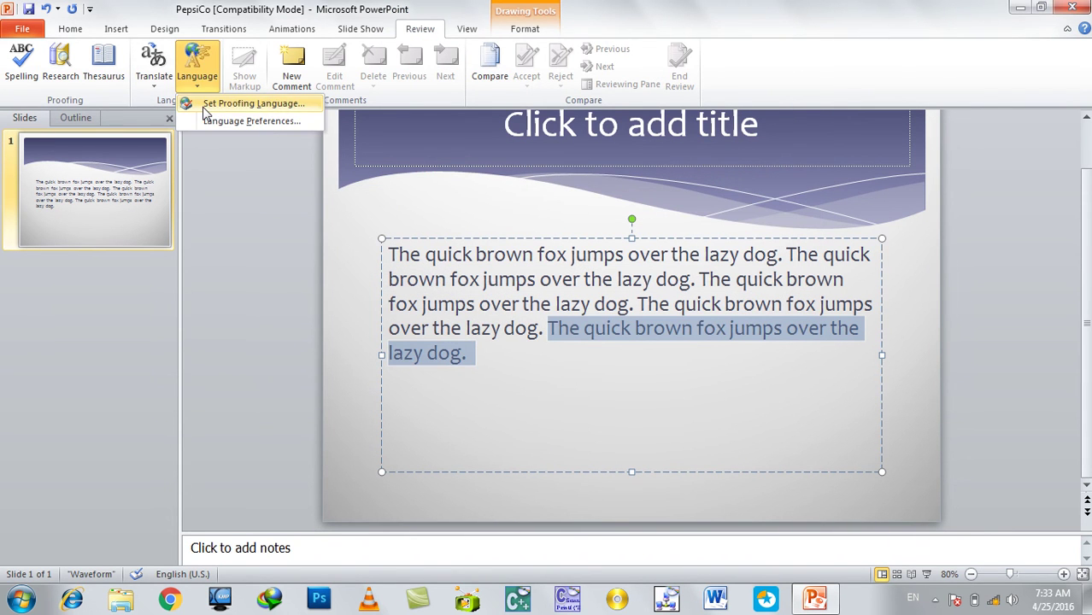
Step: Replace the body text with the test word 'gooood'
{"action": "left_click", "coordinate": [205, 110]}
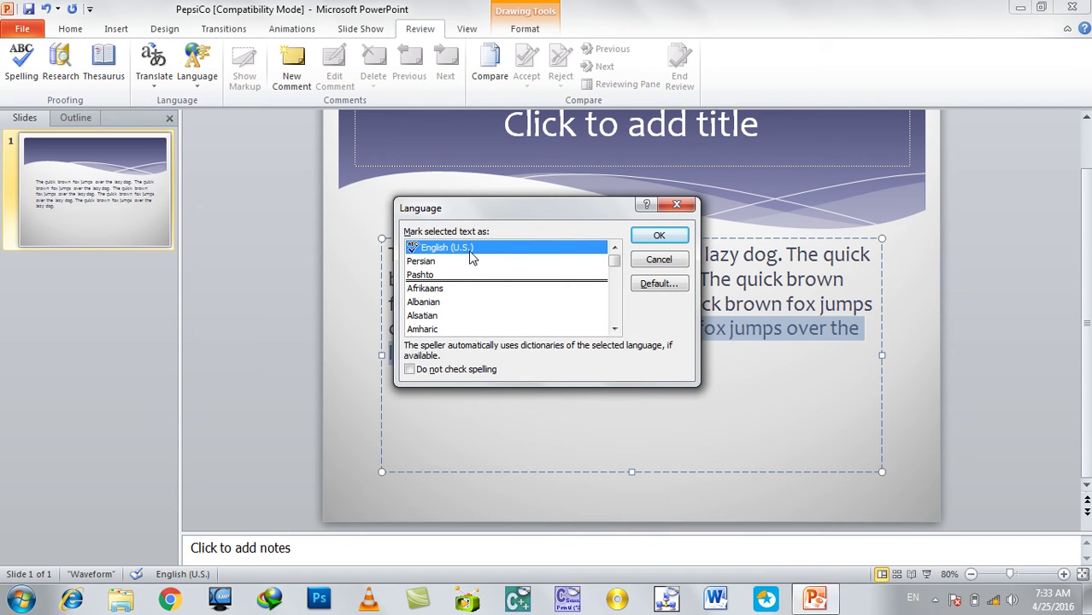
{"action": "left_click", "coordinate": [658, 236]}
{"action": "key", "text": "ctrl+a"}
{"action": "key", "text": "Delete"}
{"action": "type", "text": "gooood"}
{"action": "key", "text": "Return"}
{"action": "left_click", "coordinate": [258, 255]}
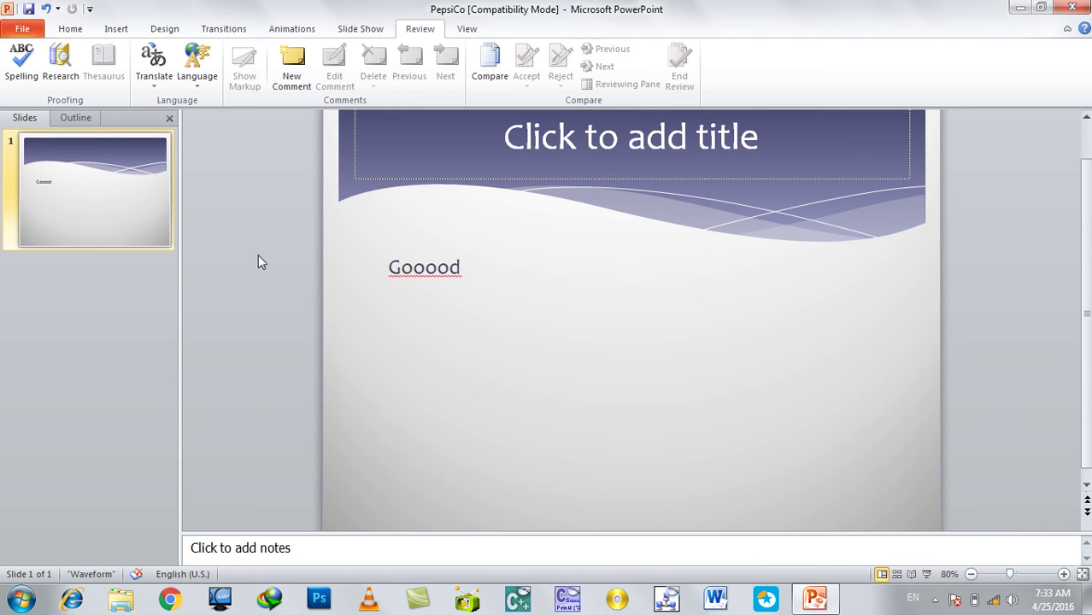
Step: Set Afrikaans as the default proofing language
{"action": "left_click", "coordinate": [196, 68]}
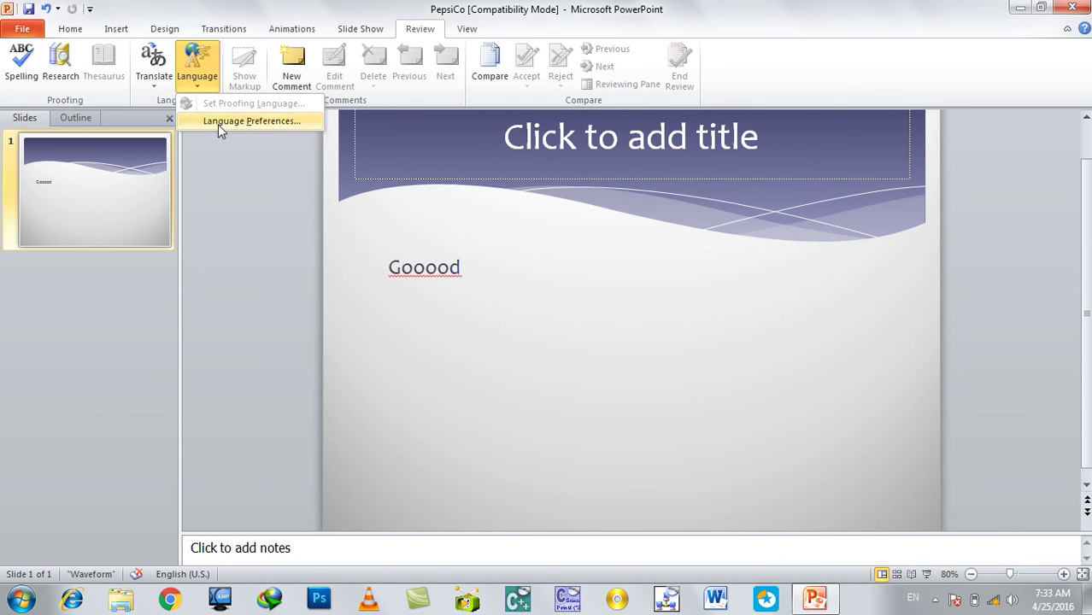
{"action": "left_click", "coordinate": [431, 302]}
{"action": "left_click", "coordinate": [196, 68]}
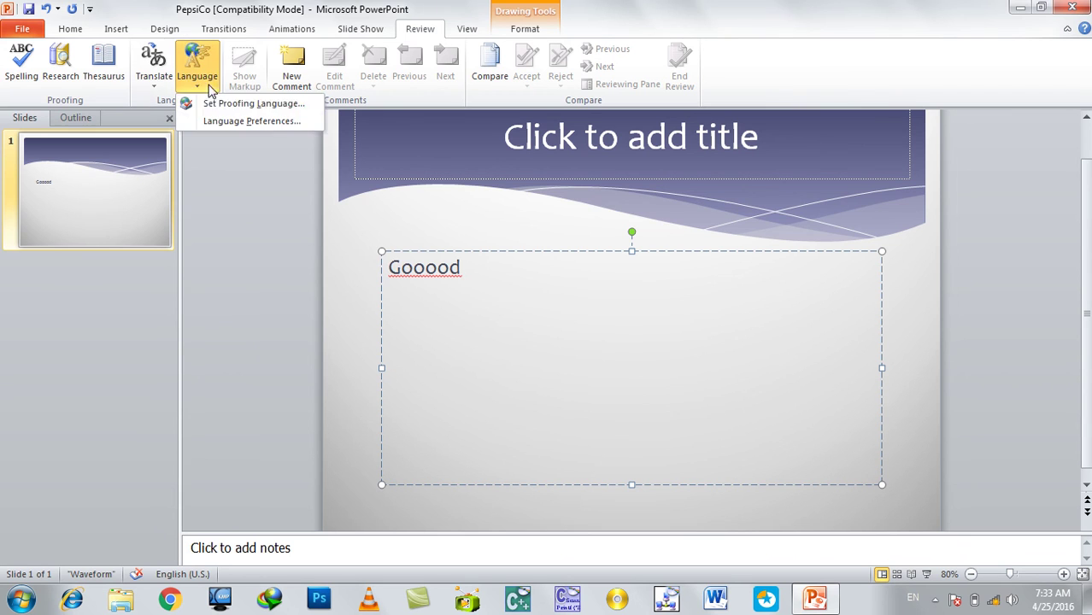
{"action": "left_click", "coordinate": [227, 103]}
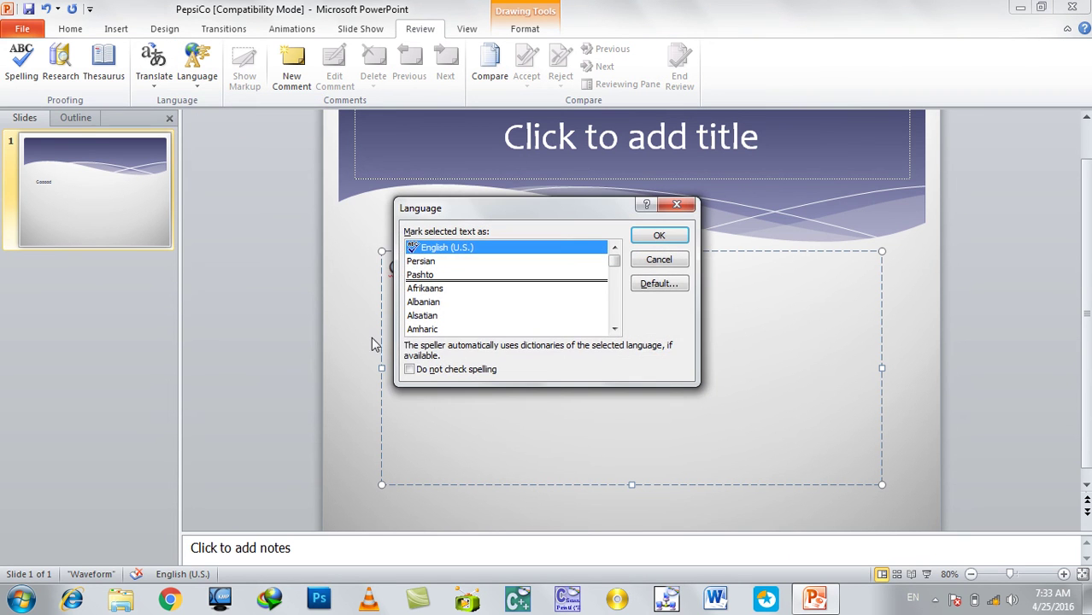
{"action": "left_click", "coordinate": [442, 292]}
{"action": "left_click", "coordinate": [649, 283]}
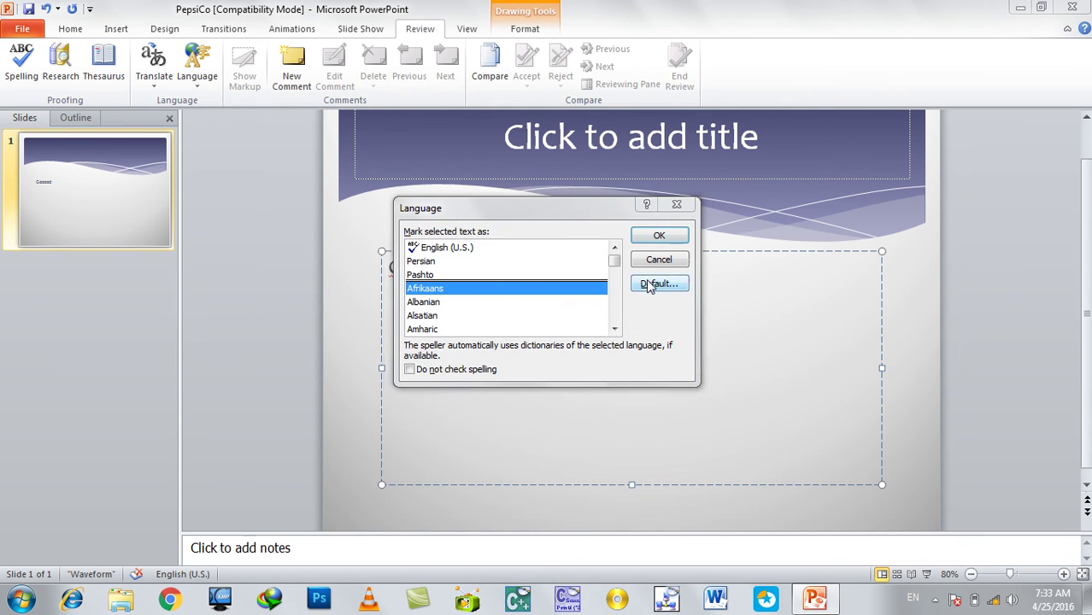
{"action": "key", "text": "Return"}
{"action": "left_click", "coordinate": [658, 236]}
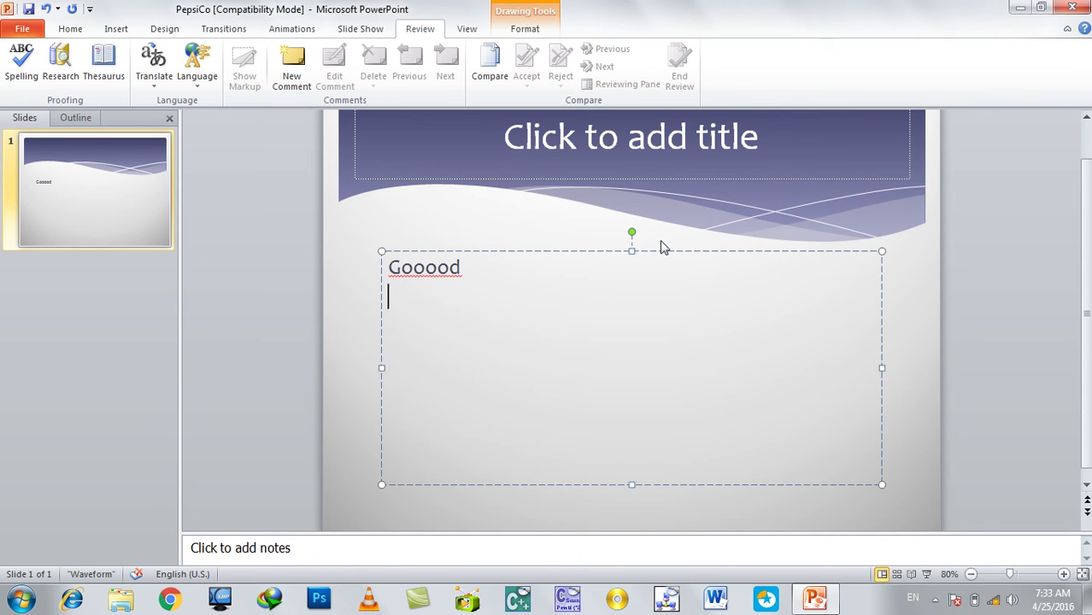
Step: Replace the word 'Gooood' with 'gooo' in the text box
{"action": "left_click", "coordinate": [282, 298]}
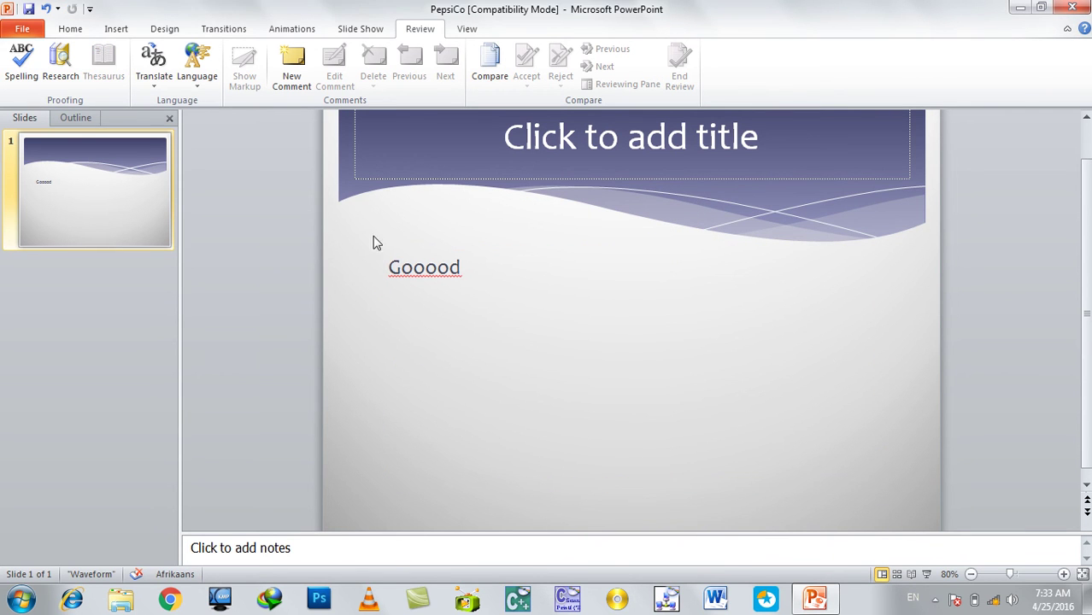
{"action": "double_click", "coordinate": [436, 269]}
{"action": "key", "text": "BackSpace"}
{"action": "type", "text": "gooo"}
{"action": "key", "text": "Return"}
{"action": "left_click", "coordinate": [205, 248]}
Step: Delete all the text from the body placeholder
{"action": "left_click", "coordinate": [439, 285]}
{"action": "key", "text": "ctrl+a"}
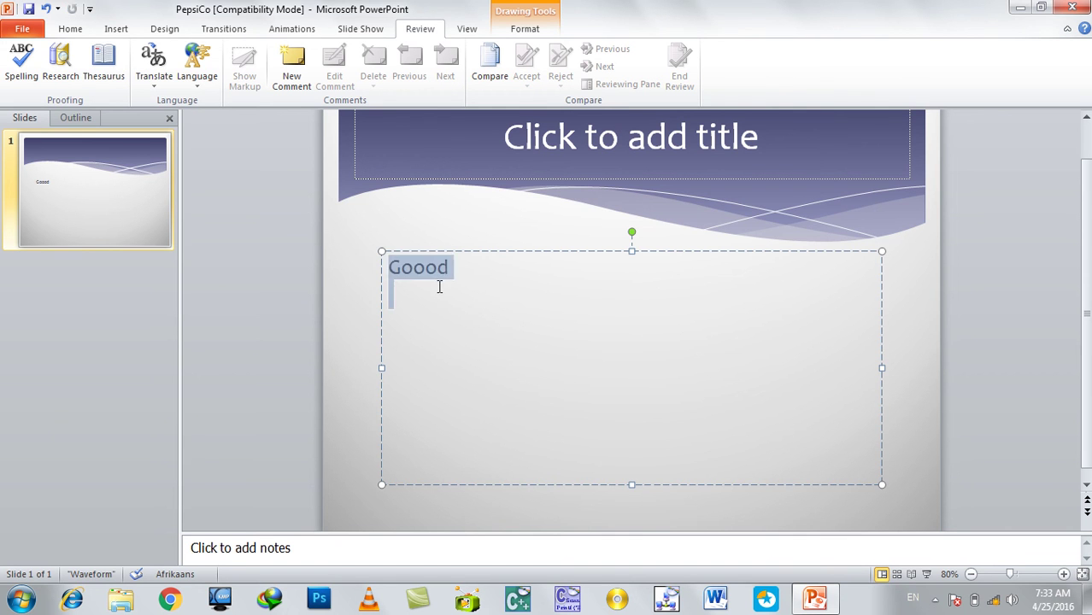
{"action": "key", "text": "Delete"}
{"action": "left_click", "coordinate": [197, 68]}
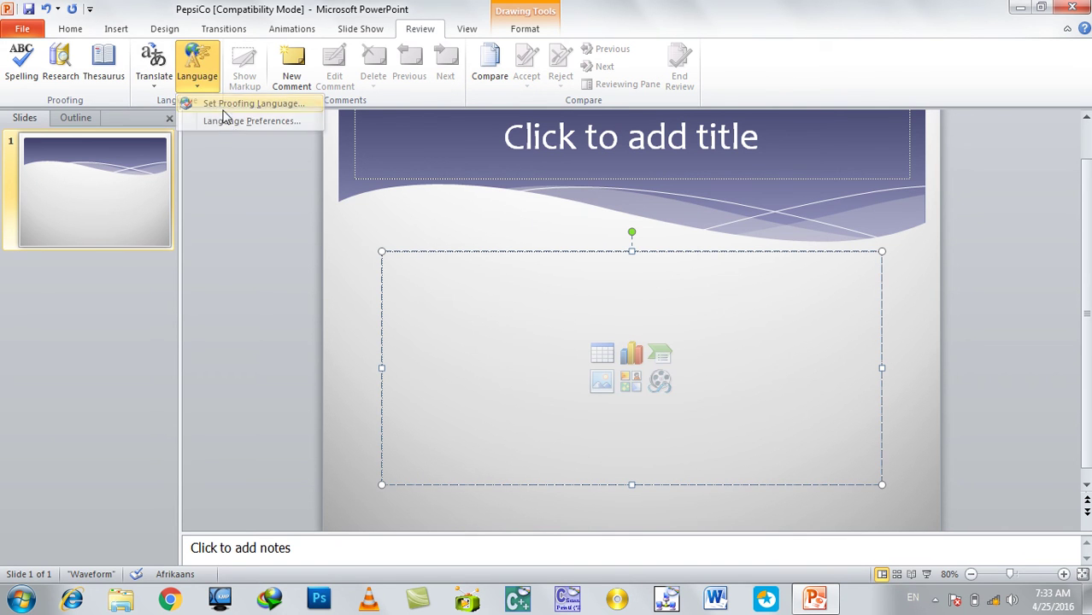
Step: Make English (U.S.) the default proofing language again
{"action": "left_click", "coordinate": [226, 103]}
{"action": "left_click", "coordinate": [504, 251]}
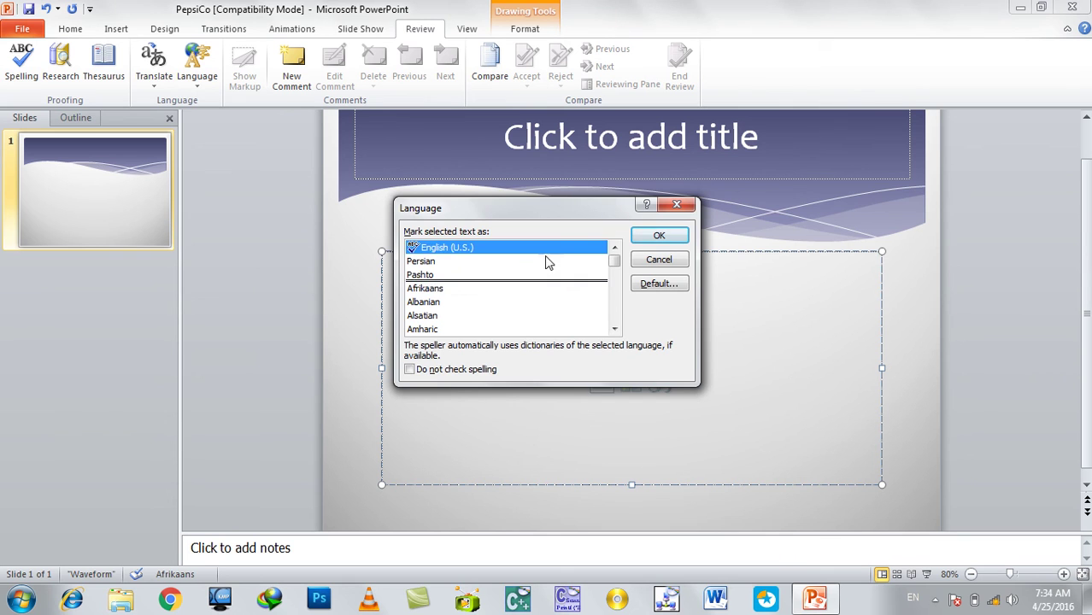
{"action": "left_click", "coordinate": [657, 284]}
{"action": "left_click", "coordinate": [521, 330]}
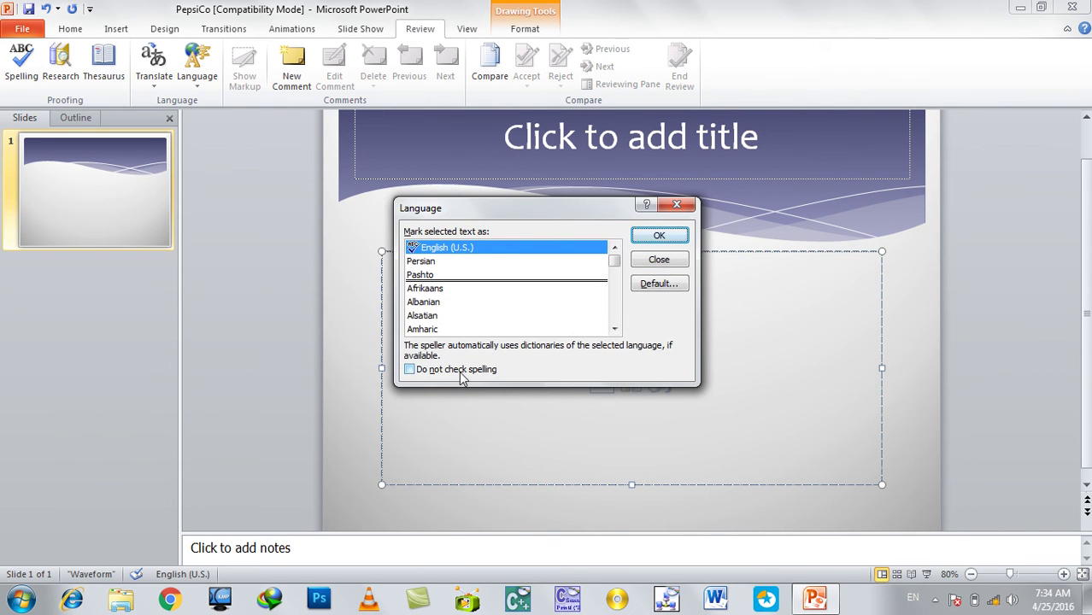
{"action": "left_click", "coordinate": [644, 237]}
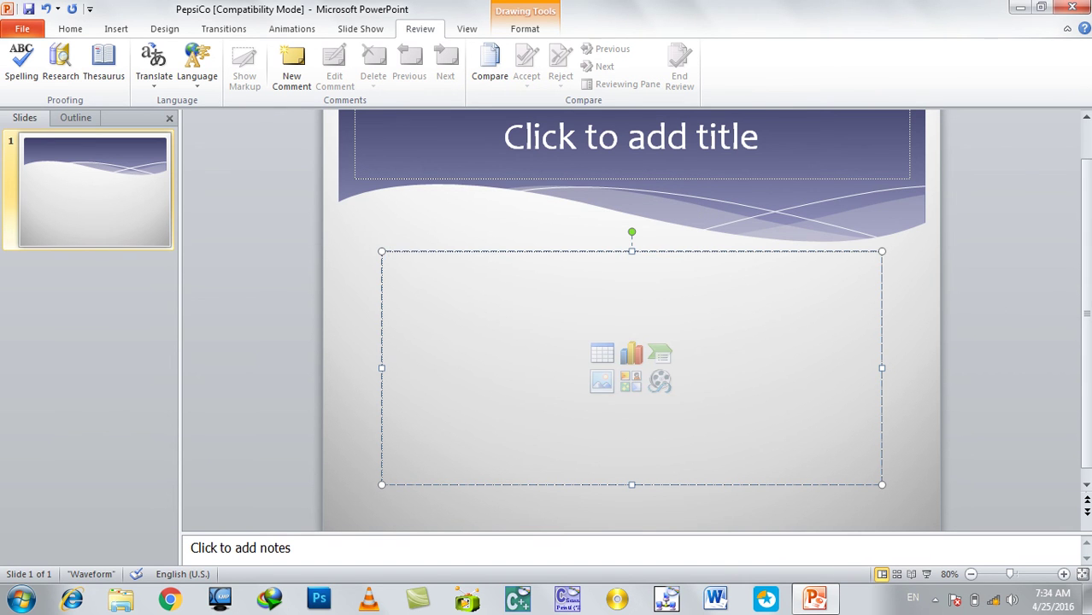
Step: Type 'Gooood' in the placeholder and check the Language options
{"action": "type", "text": "gooo"}
{"action": "key", "text": "BackSpace"}
{"action": "type", "text": "d"}
{"action": "key", "text": "Return"}
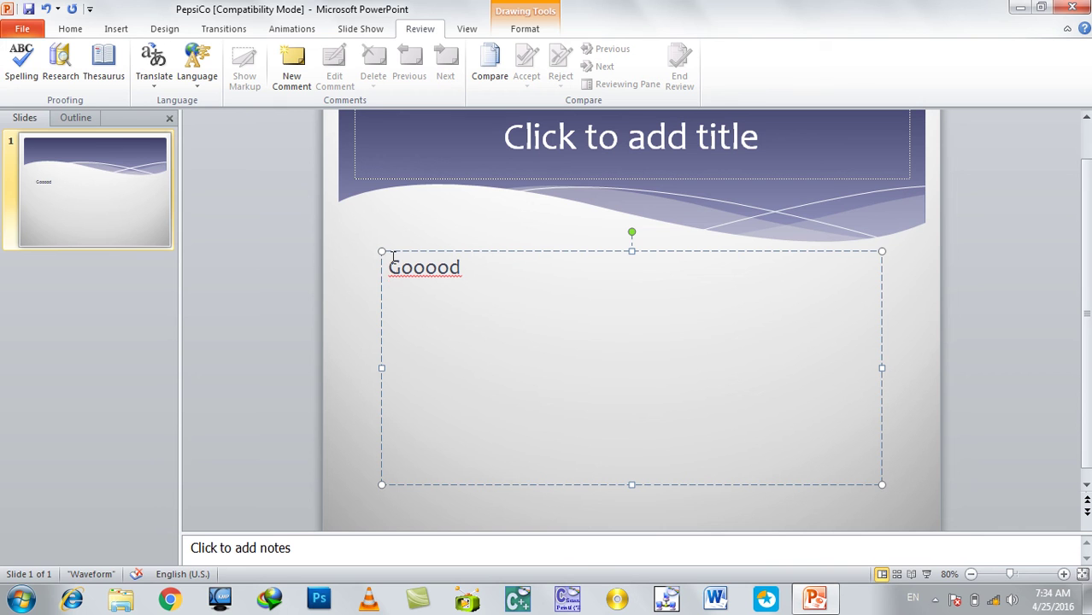
{"action": "left_click", "coordinate": [277, 288]}
{"action": "left_click", "coordinate": [199, 89]}
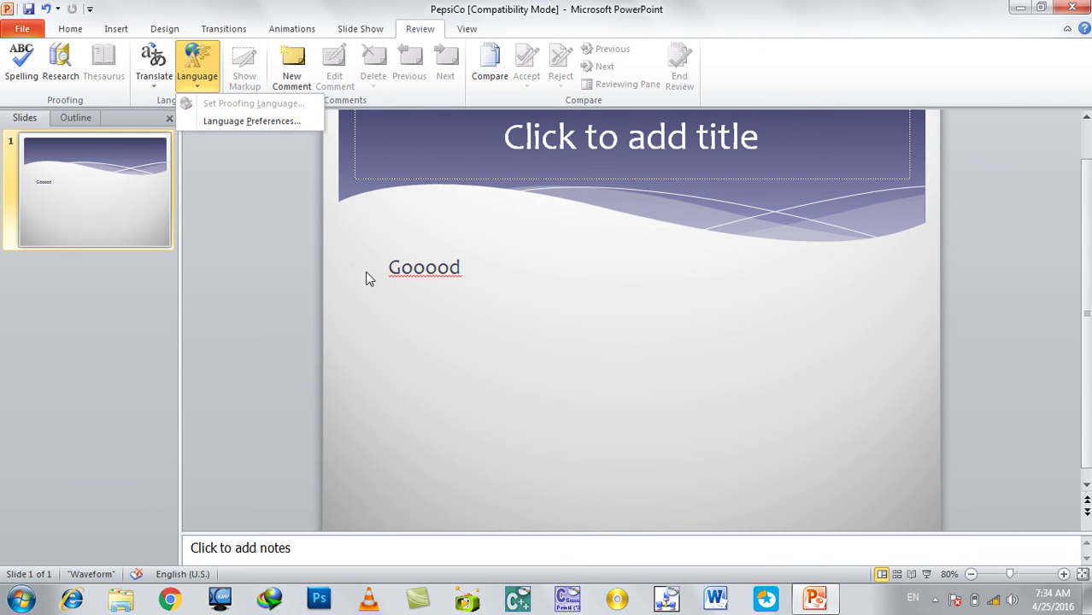
{"action": "left_click", "coordinate": [947, 274]}
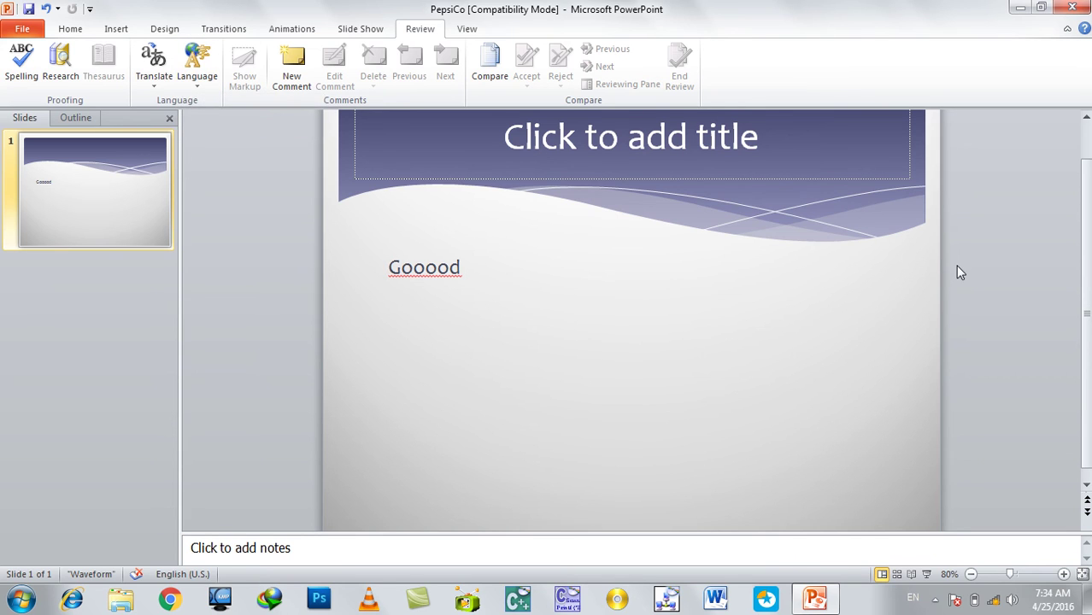